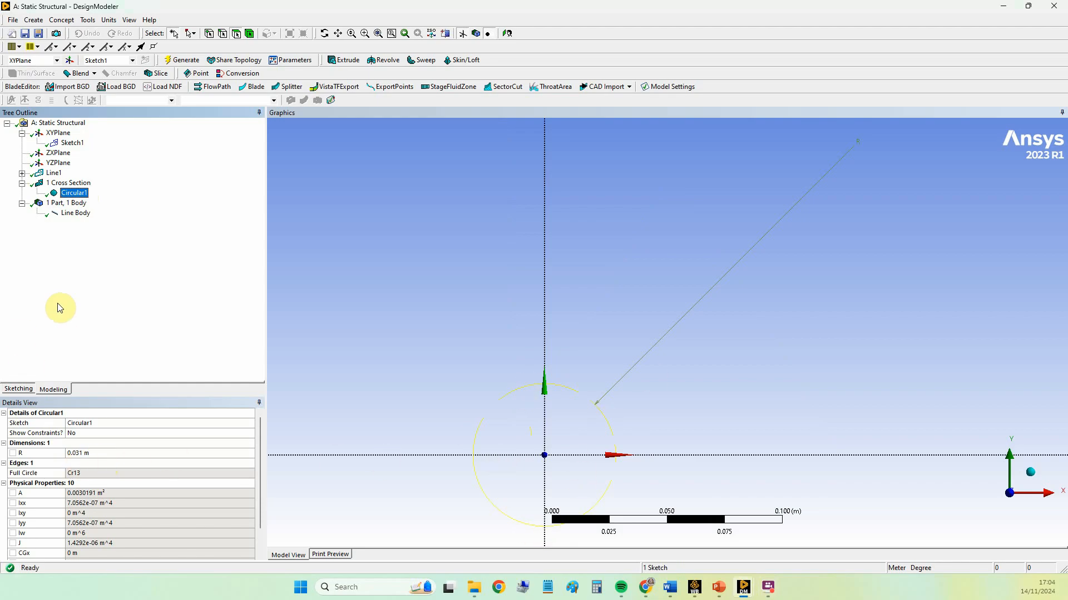
Step: Check the Line Body's details, minimize DesignModeler and switch to the Ansys Mechanical window of the static structural model
{"action": "left_click", "coordinate": [83, 217]}
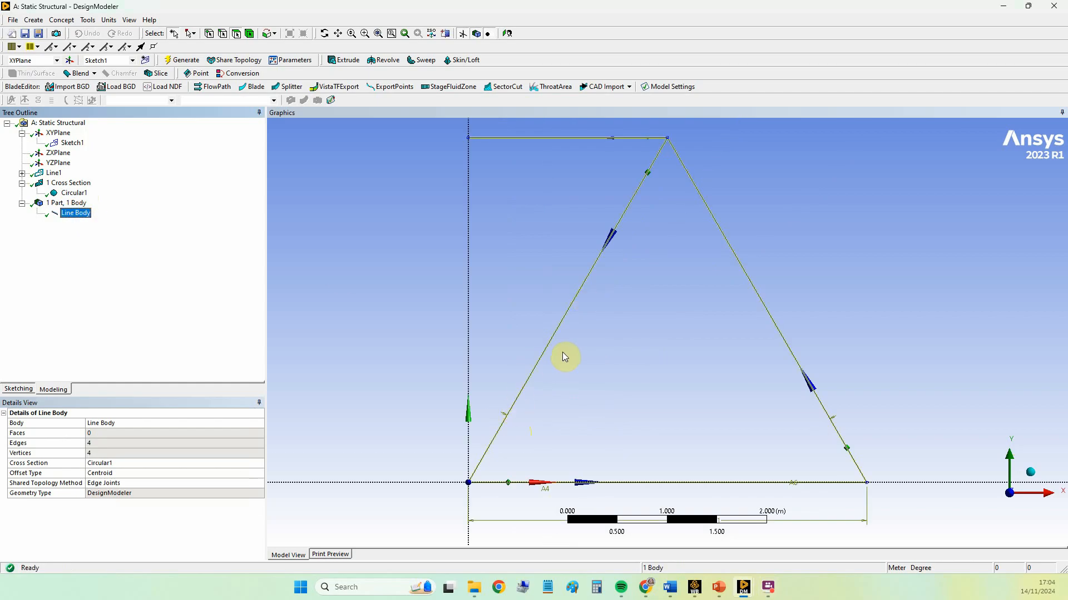
{"action": "left_click", "coordinate": [1003, 7]}
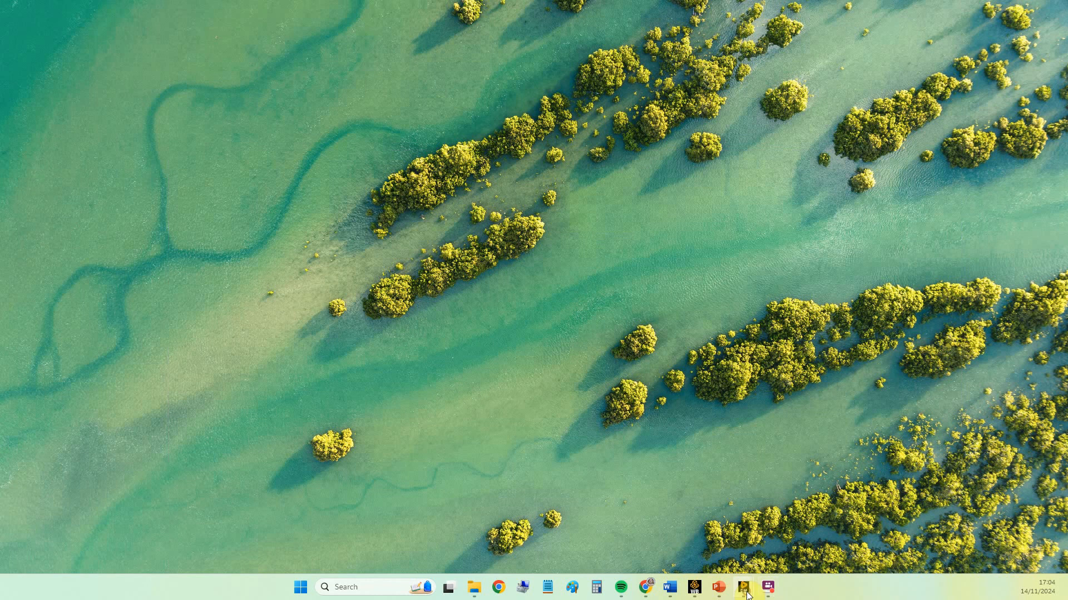
{"action": "mouse_move", "coordinate": [744, 588]}
{"action": "left_click", "coordinate": [826, 531]}
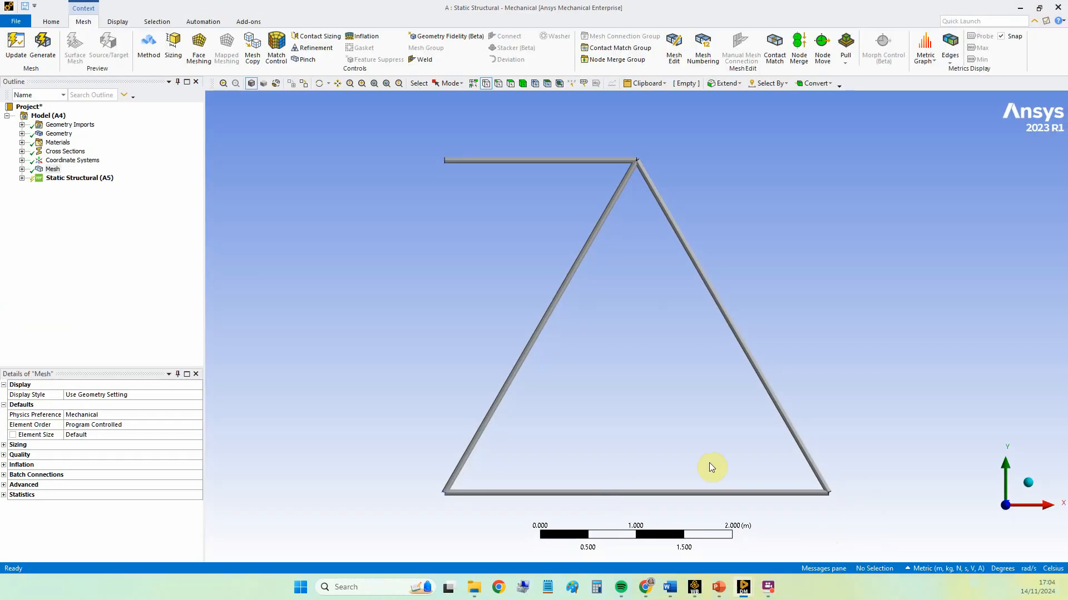
Step: Review the Line Body's definition, the available materials and the Circular1 cross section in the model
{"action": "left_click", "coordinate": [22, 124]}
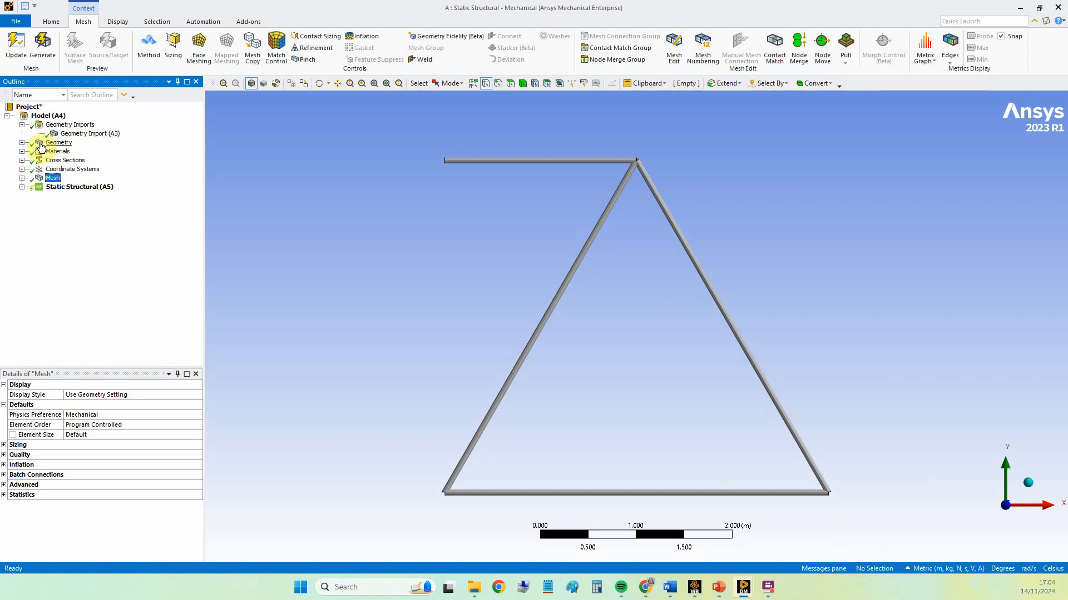
{"action": "left_click", "coordinate": [22, 143]}
{"action": "left_click", "coordinate": [71, 152]}
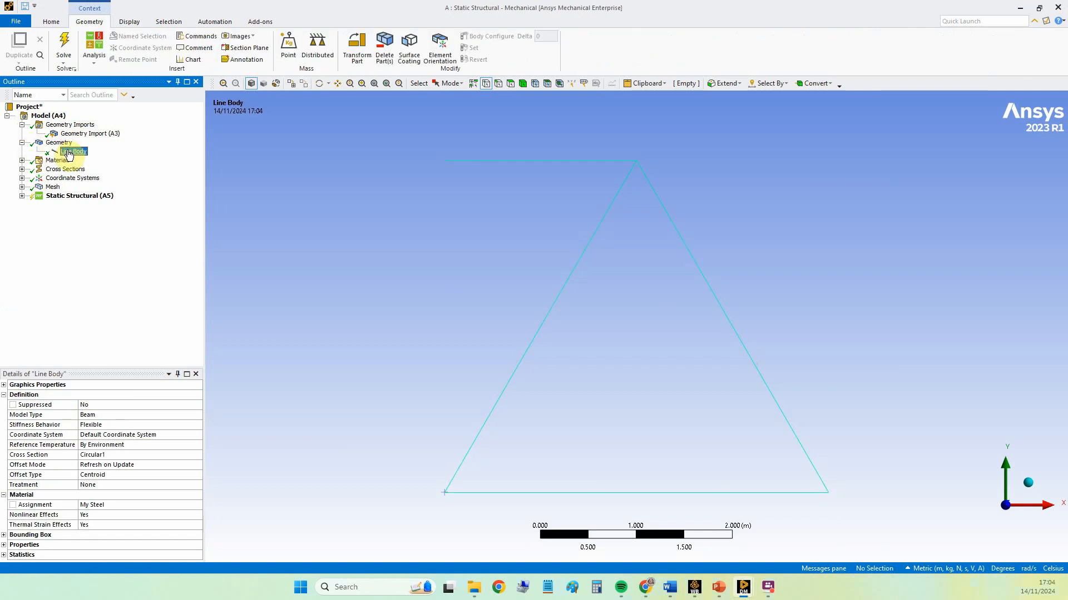
{"action": "left_click", "coordinate": [22, 160]}
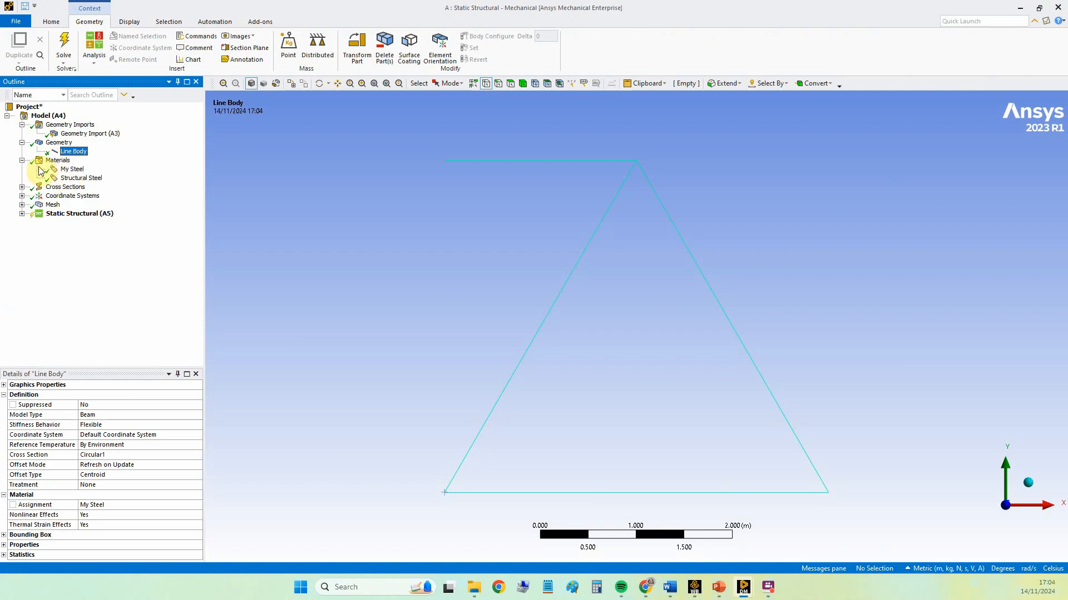
{"action": "left_click", "coordinate": [21, 161]}
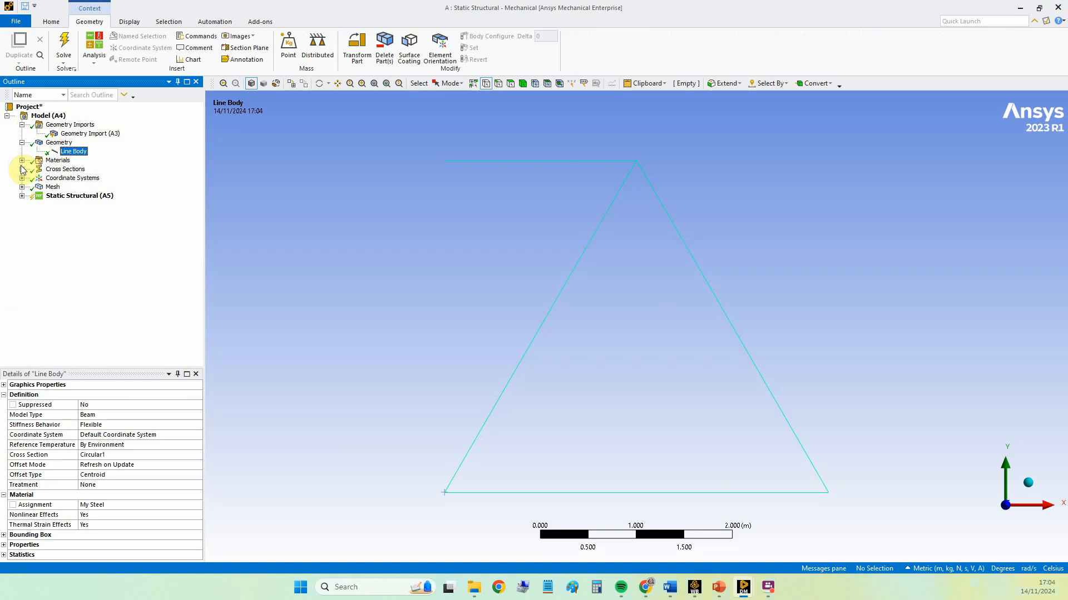
{"action": "left_click", "coordinate": [22, 169]}
{"action": "left_click", "coordinate": [57, 179]}
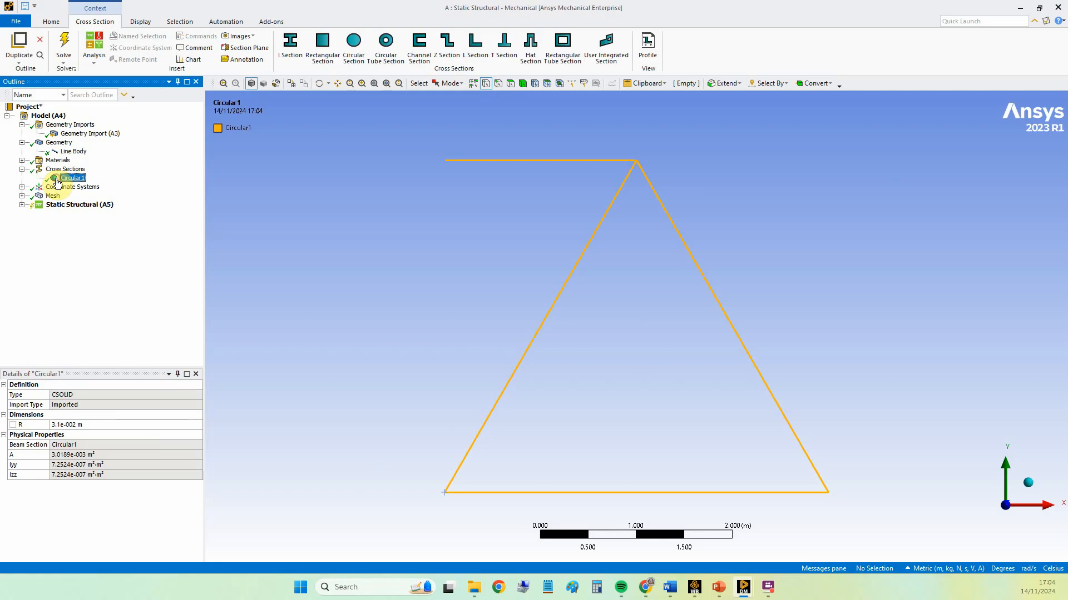
{"action": "left_click", "coordinate": [22, 169]}
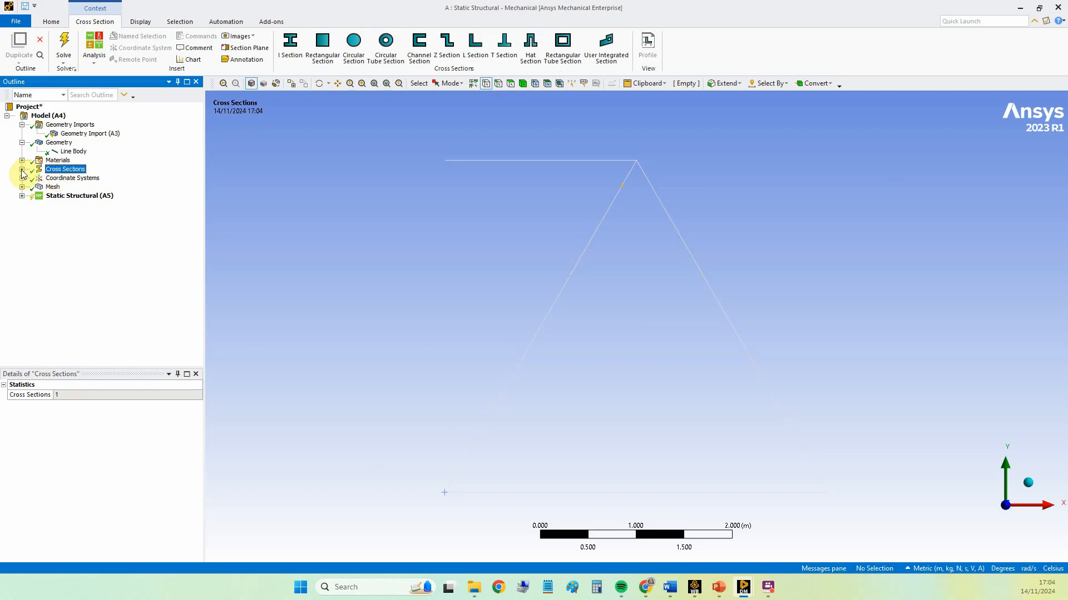
Step: Examine the mesh with its Edge Sizing, and the Force and Fixed Support of the static structural analysis
{"action": "left_click", "coordinate": [23, 187]}
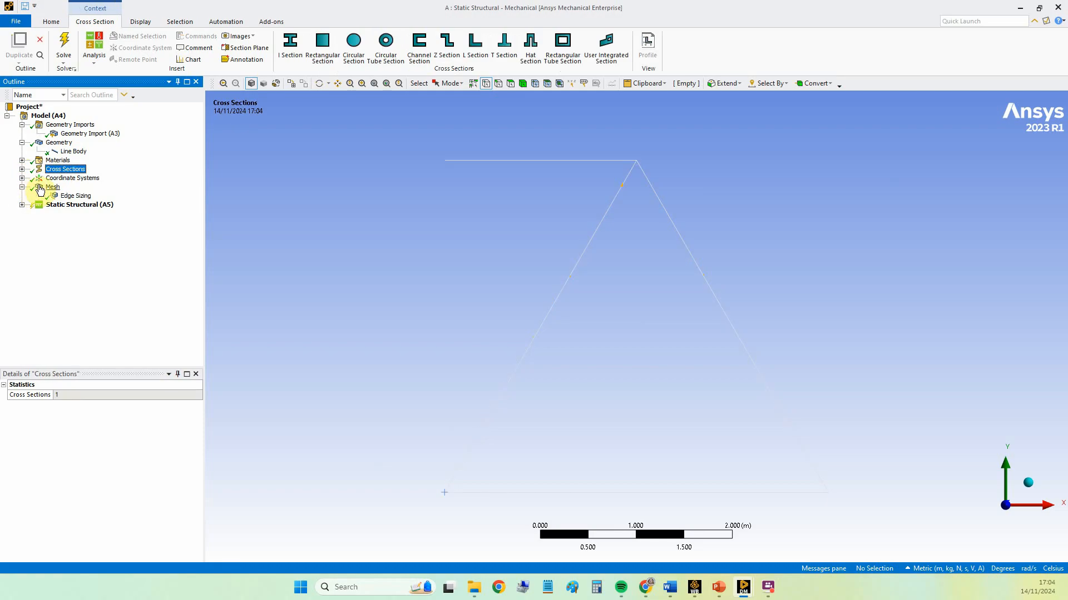
{"action": "left_click", "coordinate": [71, 196]}
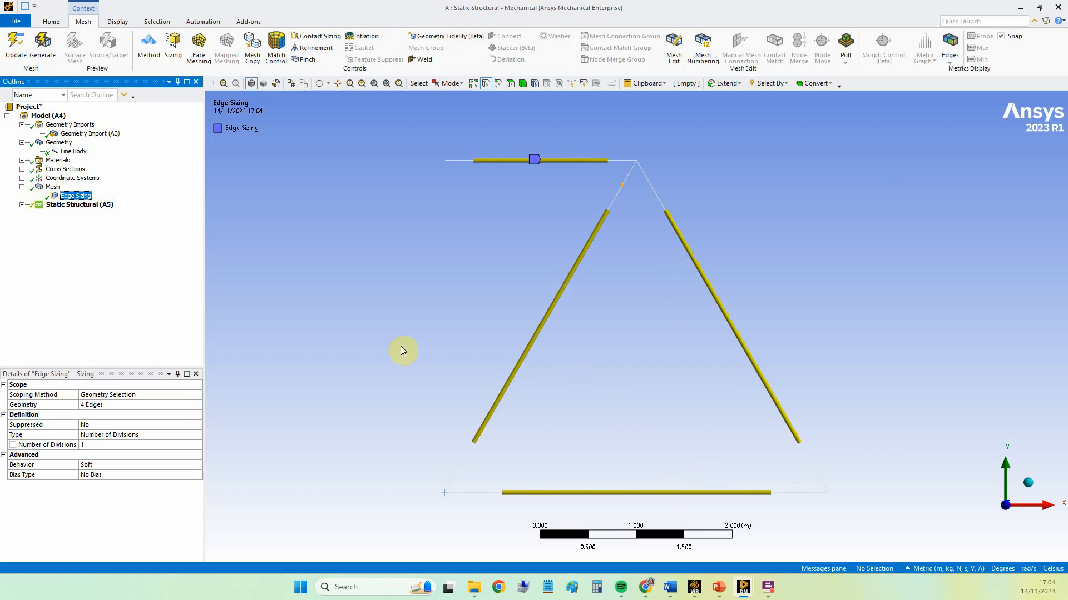
{"action": "left_click", "coordinate": [49, 188]}
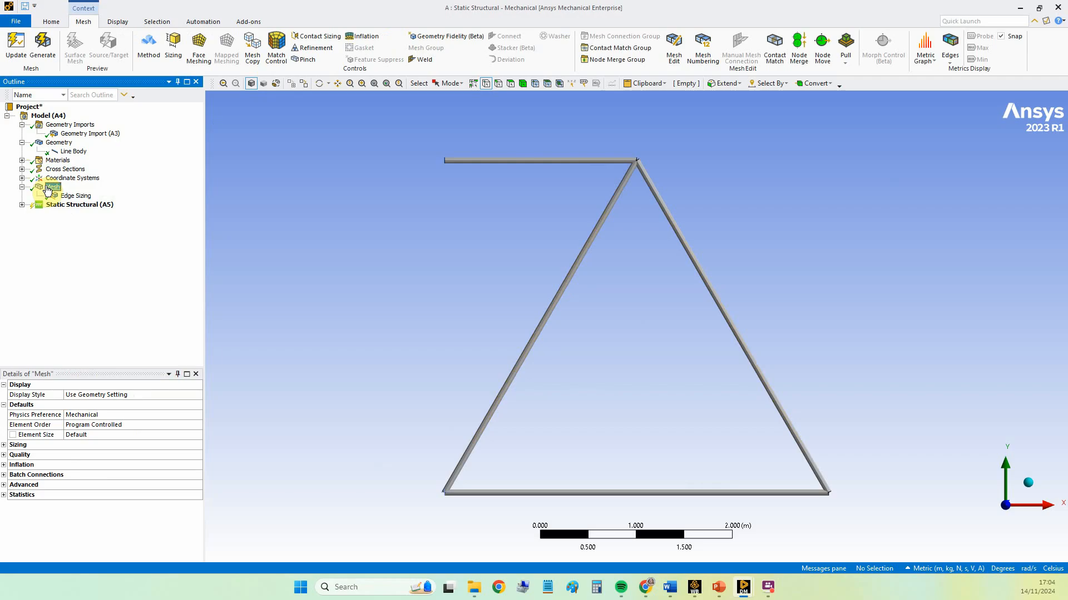
{"action": "left_click", "coordinate": [23, 205]}
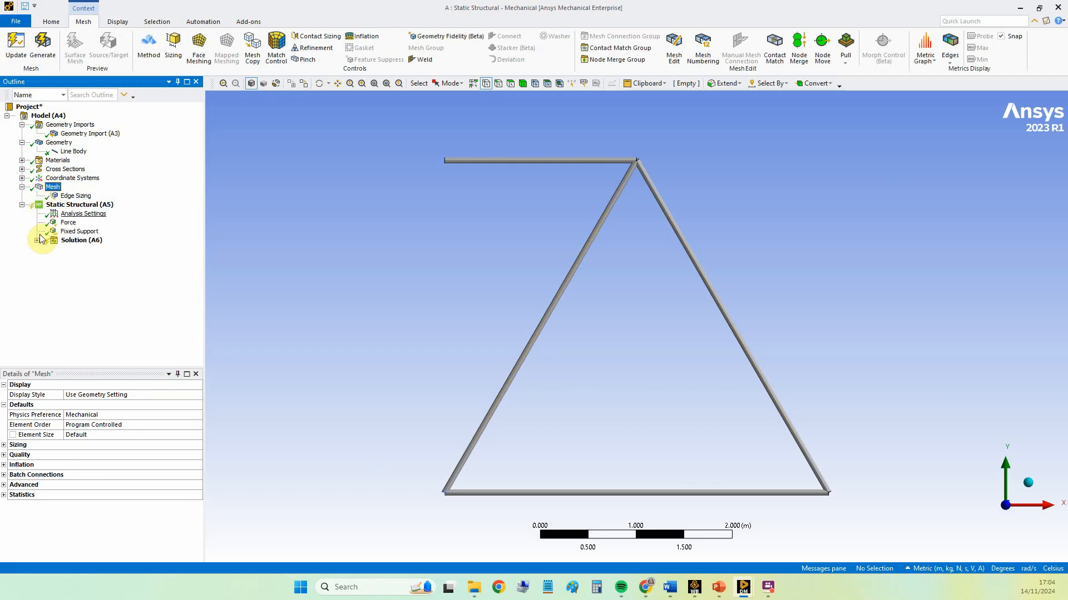
{"action": "left_click", "coordinate": [67, 222]}
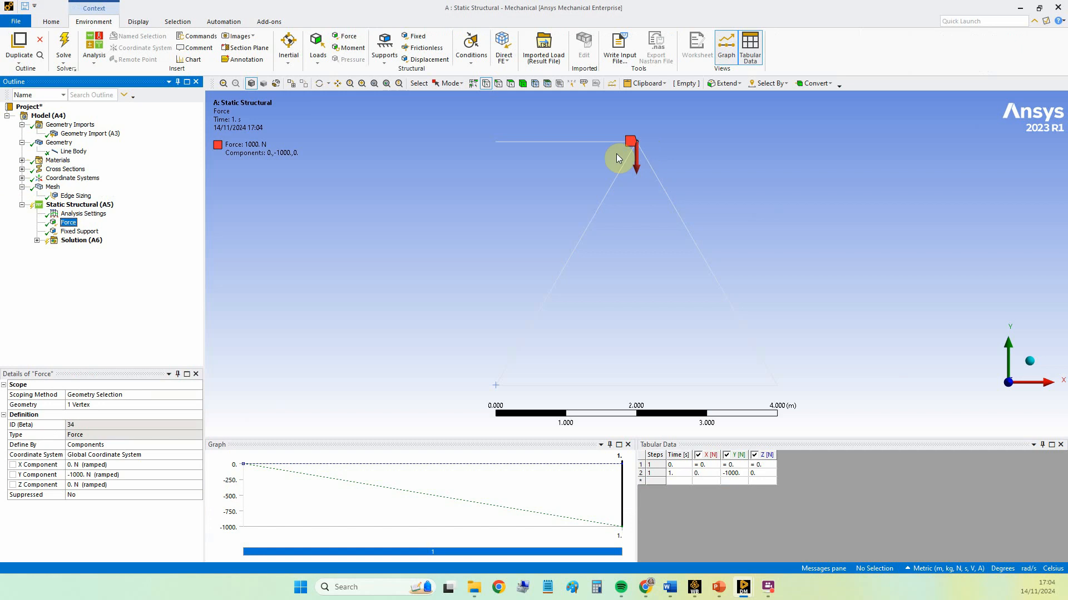
{"action": "left_click", "coordinate": [67, 231]}
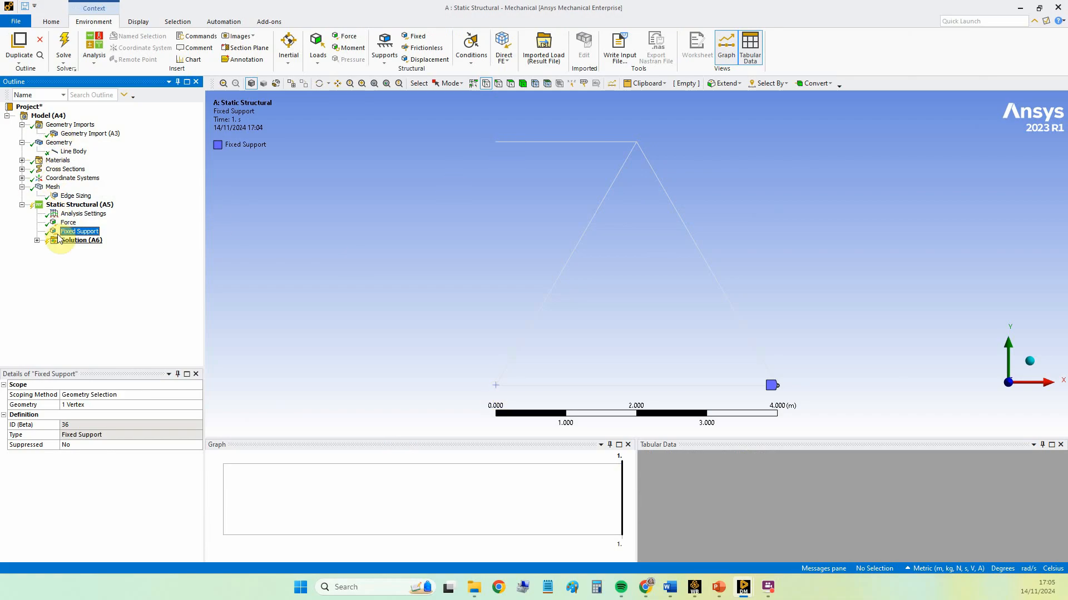
Step: Add a Symmetry object to the model and insert a Symmetry Region under it
{"action": "left_click", "coordinate": [49, 115]}
{"action": "right_click", "coordinate": [51, 118]}
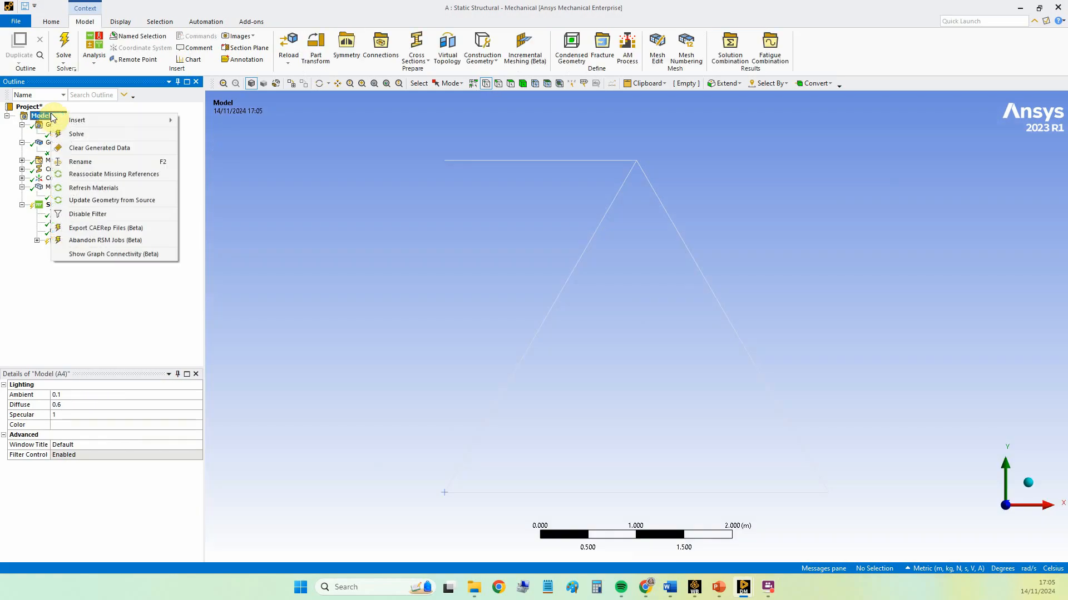
{"action": "mouse_move", "coordinate": [80, 122]}
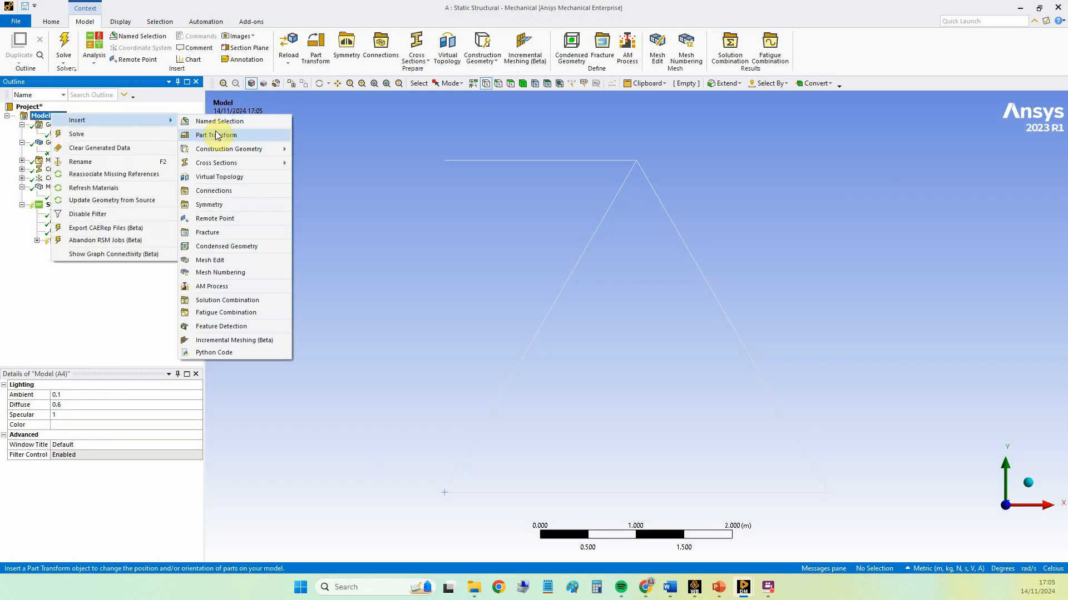
{"action": "left_click", "coordinate": [232, 209]}
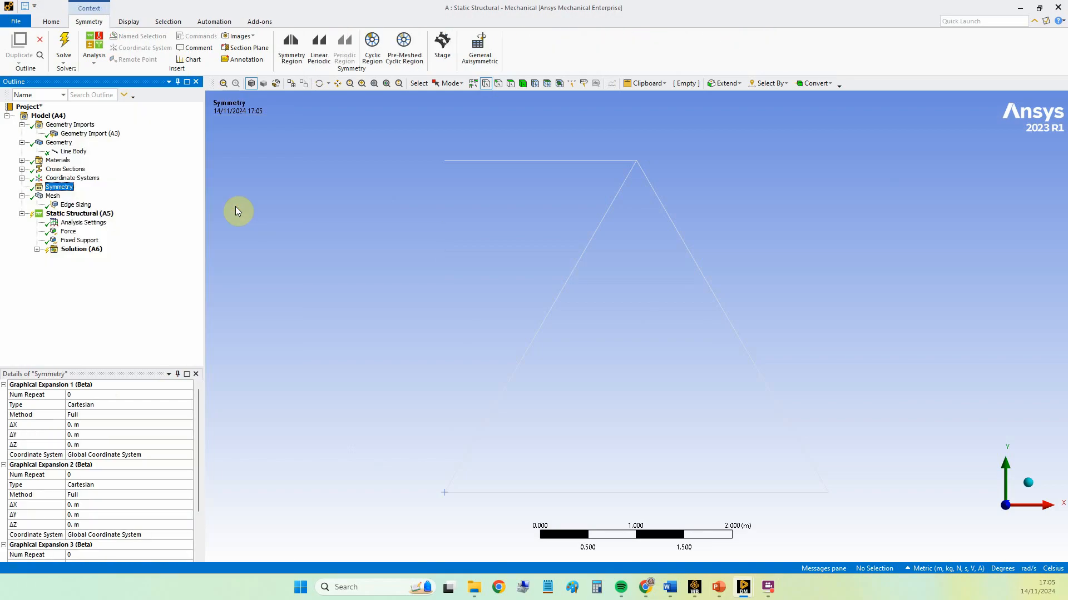
{"action": "right_click", "coordinate": [60, 191]}
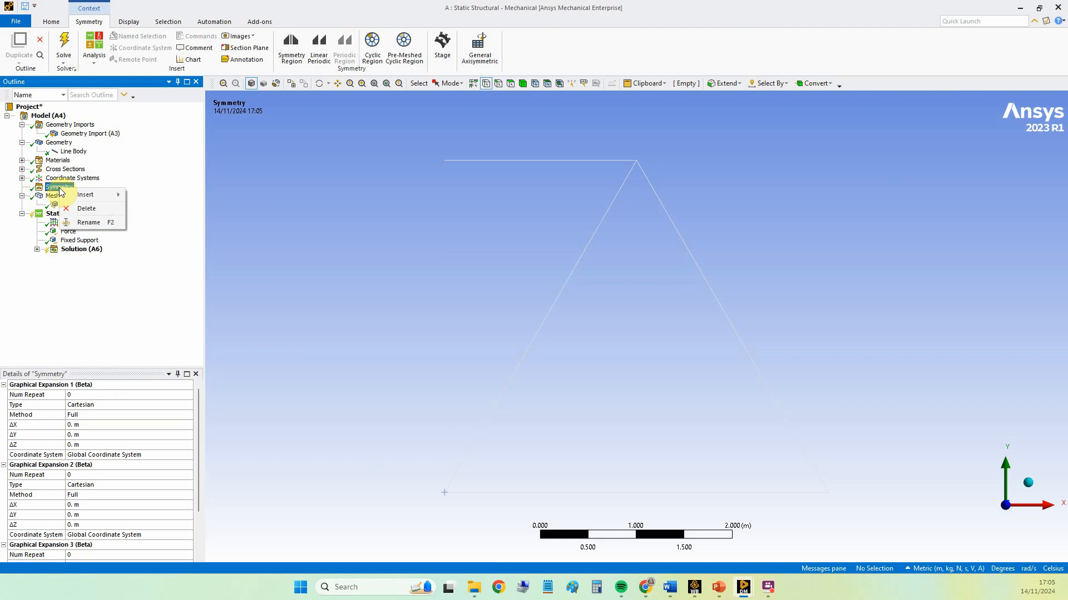
{"action": "mouse_move", "coordinate": [72, 194]}
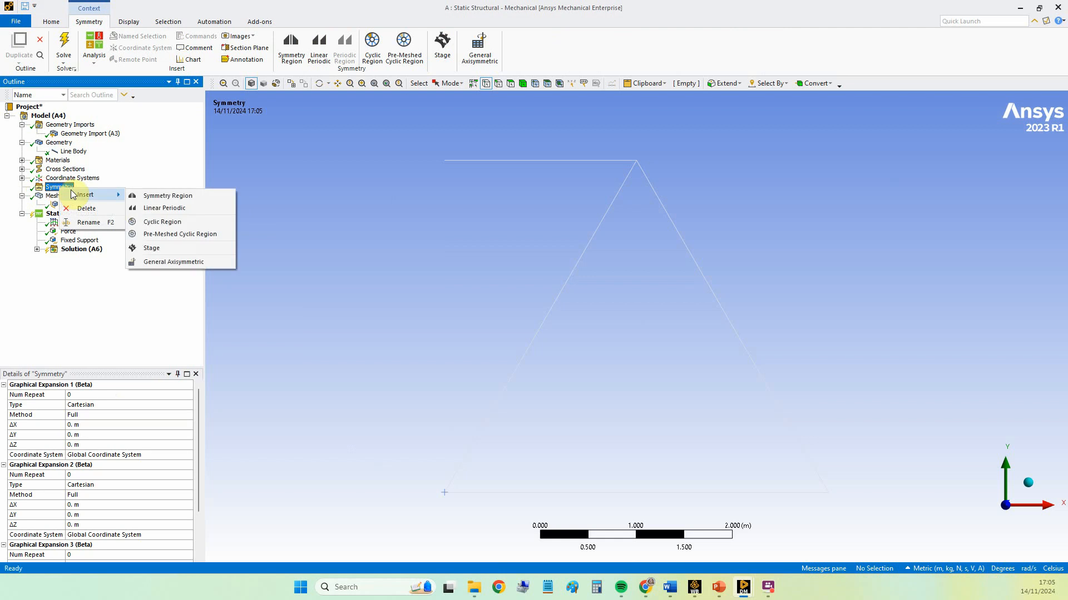
{"action": "left_click", "coordinate": [163, 194]}
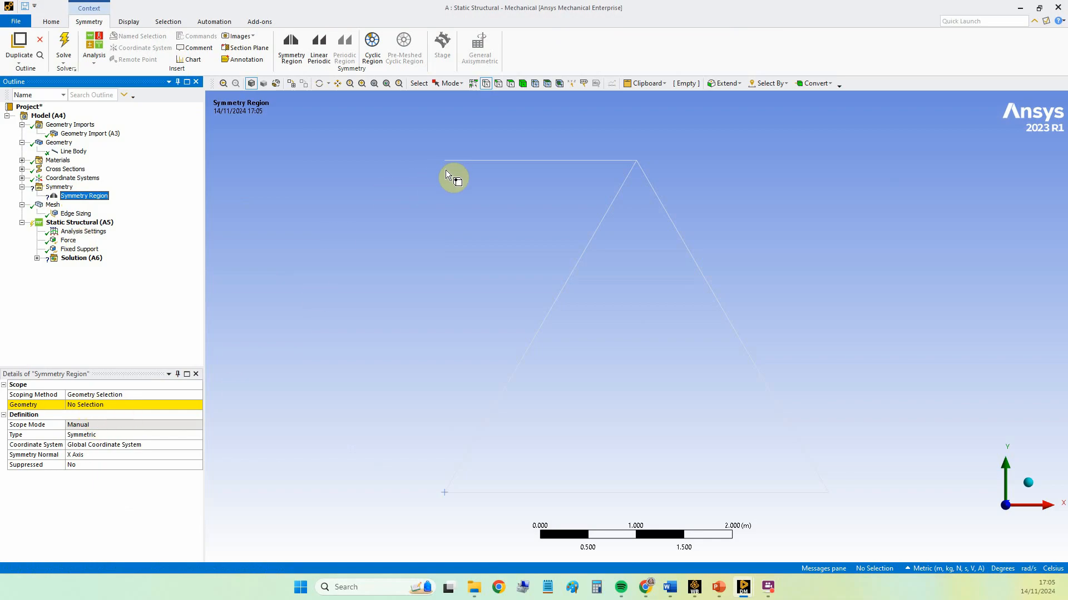
Step: Scope the Symmetry Region to the two vertices on the symmetry axis: the top beam's free end and the origin
{"action": "left_click", "coordinate": [486, 84]}
{"action": "left_click", "coordinate": [444, 164]}
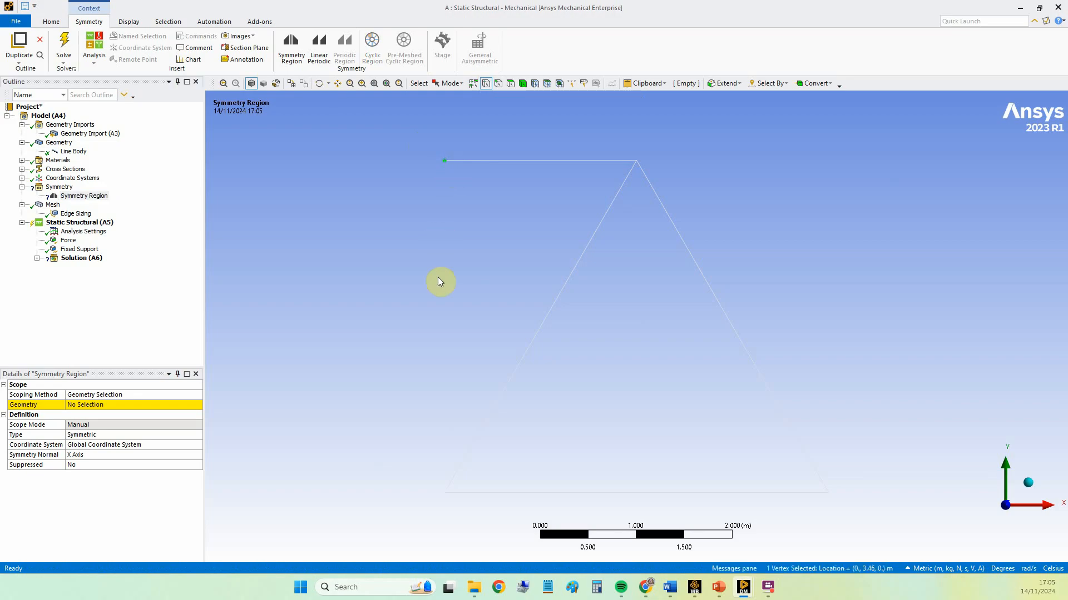
{"action": "left_click", "coordinate": [444, 493], "text": "ctrl"}
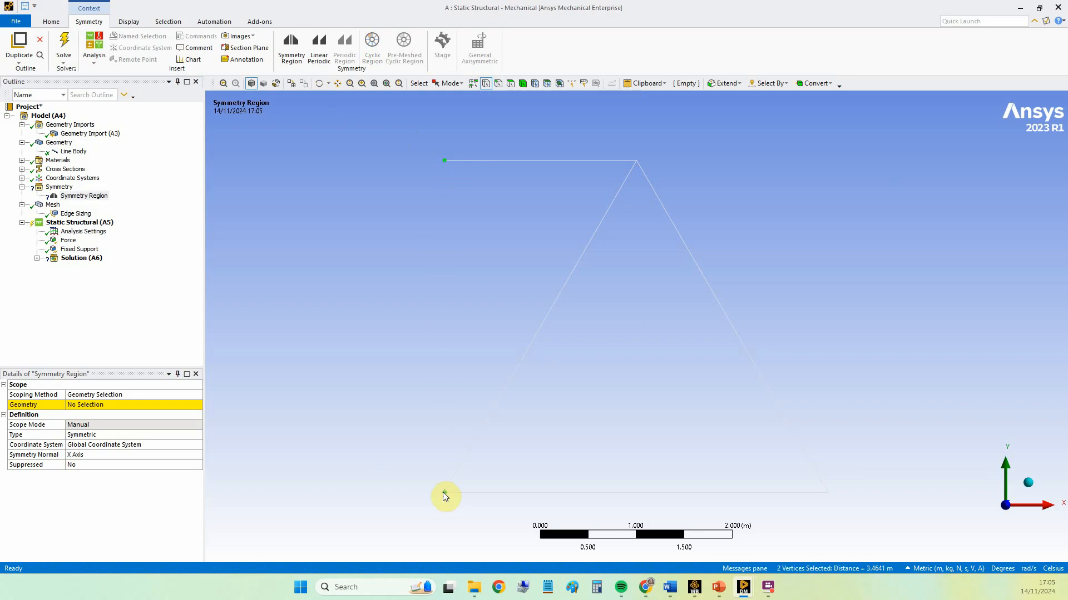
{"action": "left_click", "coordinate": [106, 406]}
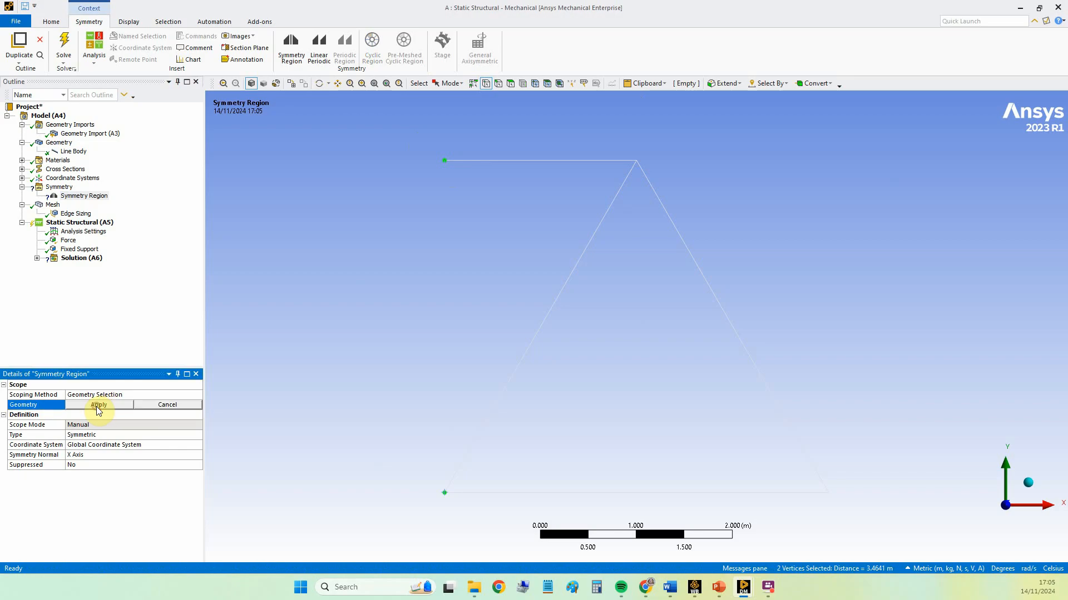
{"action": "left_click", "coordinate": [99, 406]}
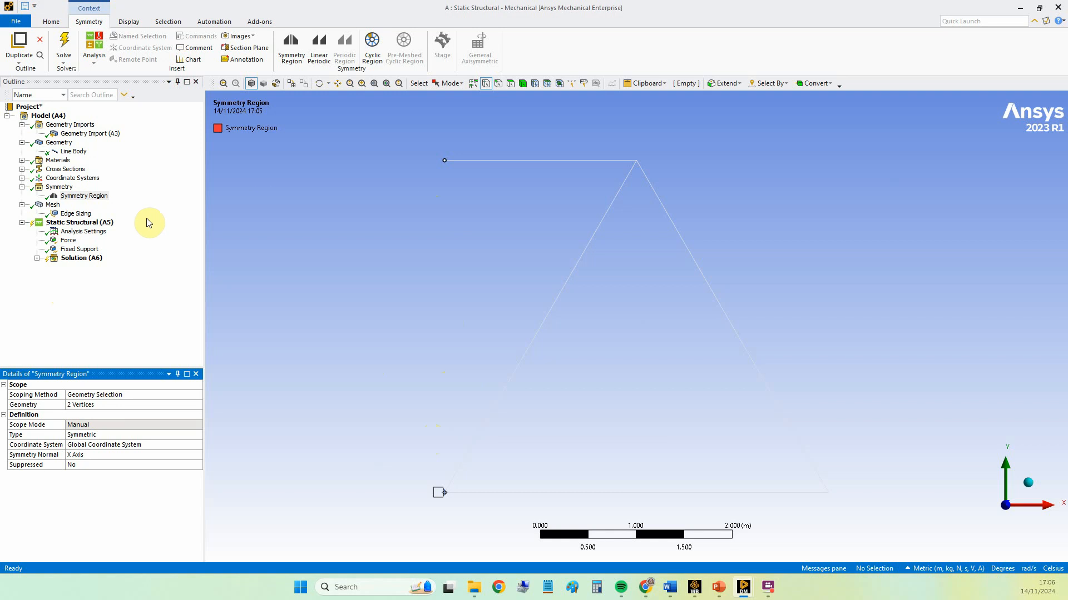
Step: Solve the analysis and display the Directional Deformation result
{"action": "left_click", "coordinate": [63, 46]}
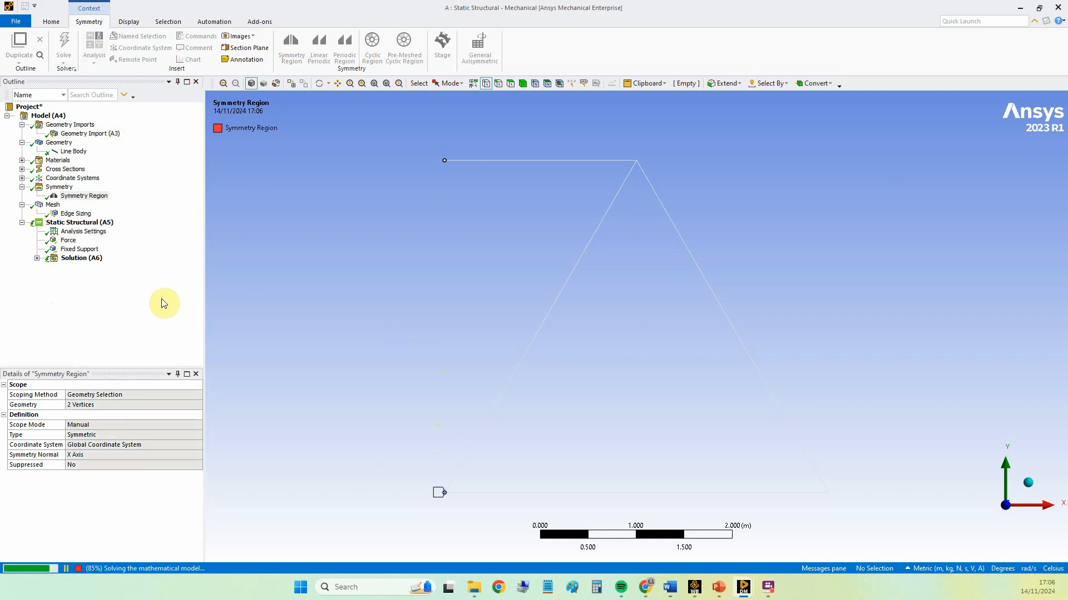
{"action": "left_click", "coordinate": [36, 258]}
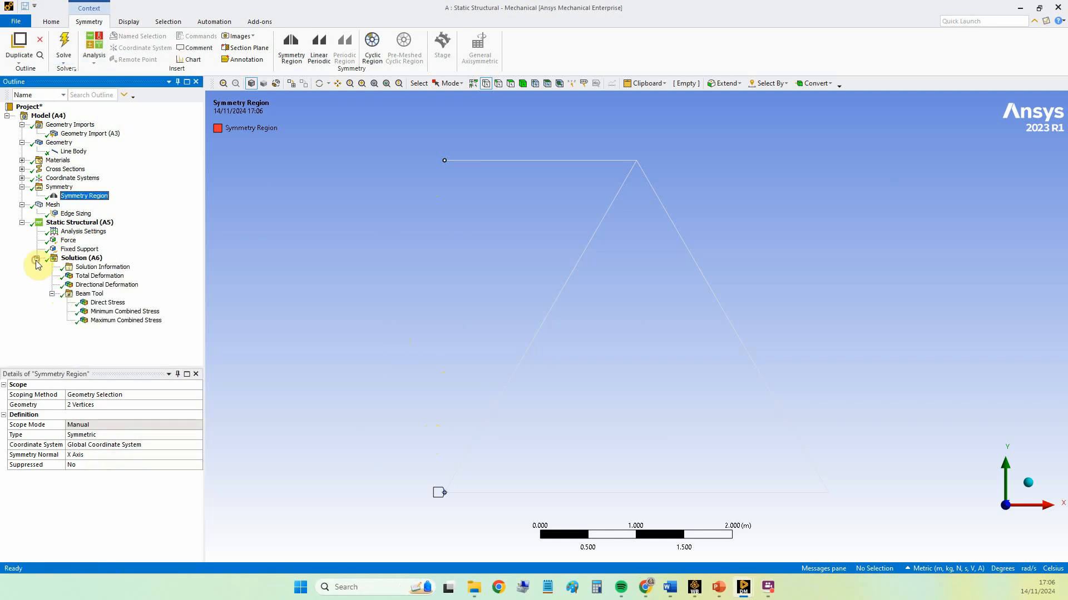
{"action": "left_click", "coordinate": [101, 285]}
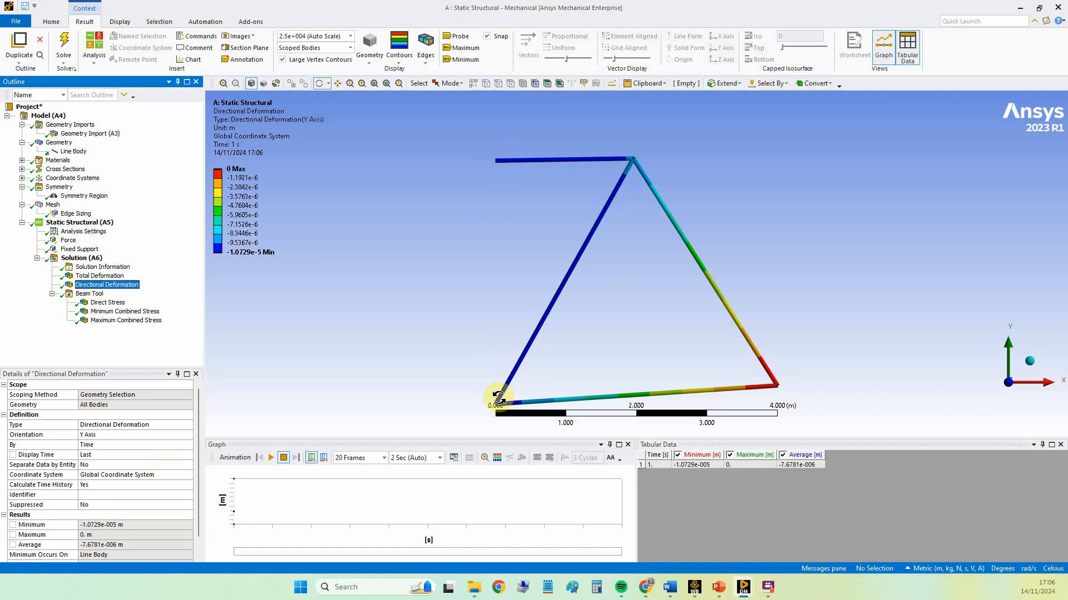
Step: Overlay the undeformed model on the results and display the Beam Tool's Direct Stress
{"action": "left_click", "coordinate": [426, 63]}
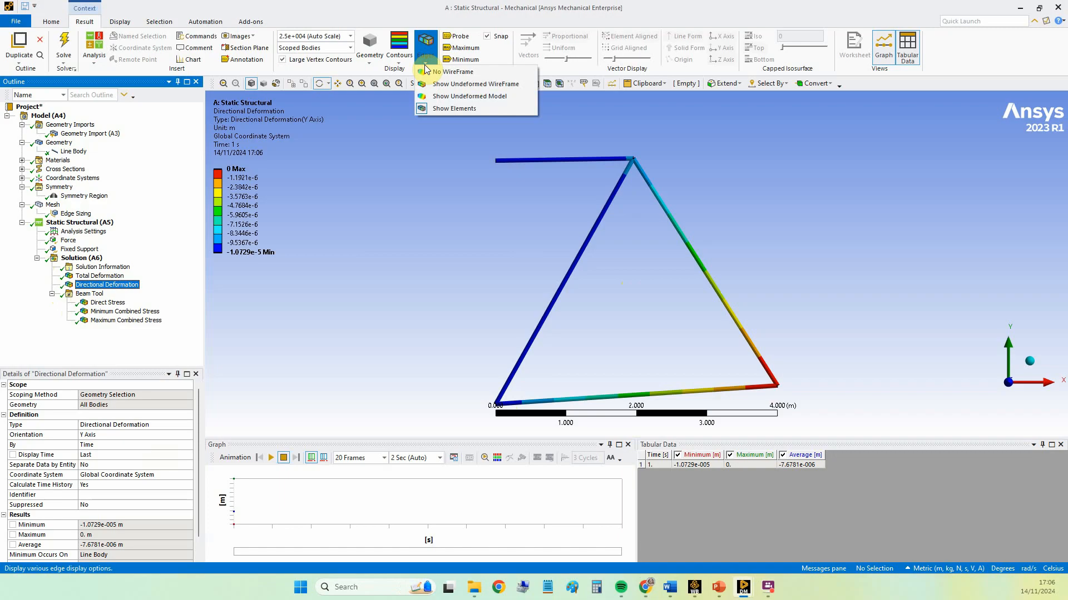
{"action": "left_click", "coordinate": [447, 97]}
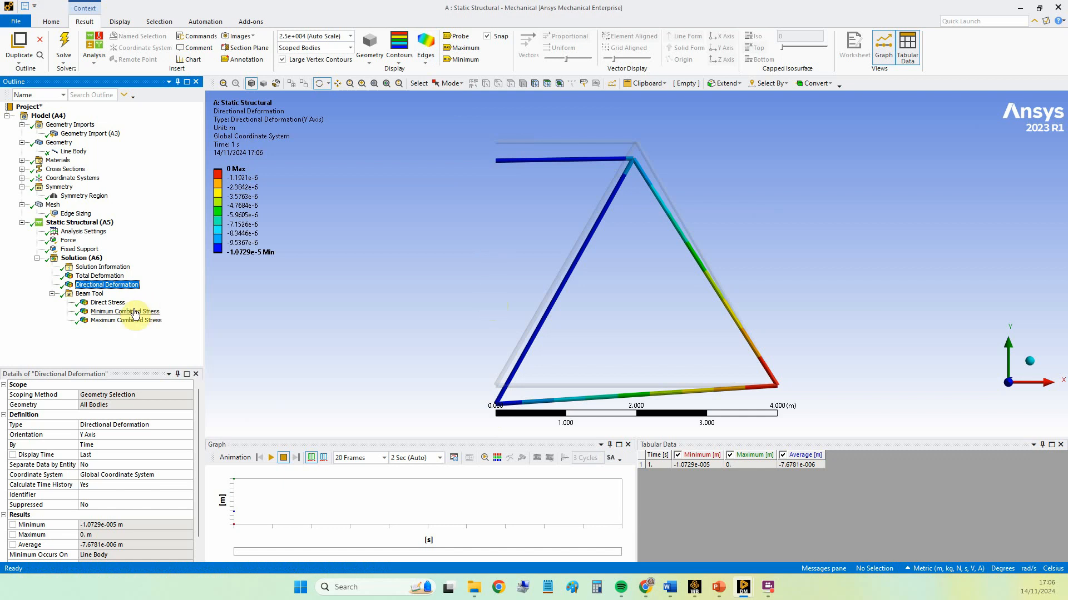
{"action": "left_click", "coordinate": [117, 304]}
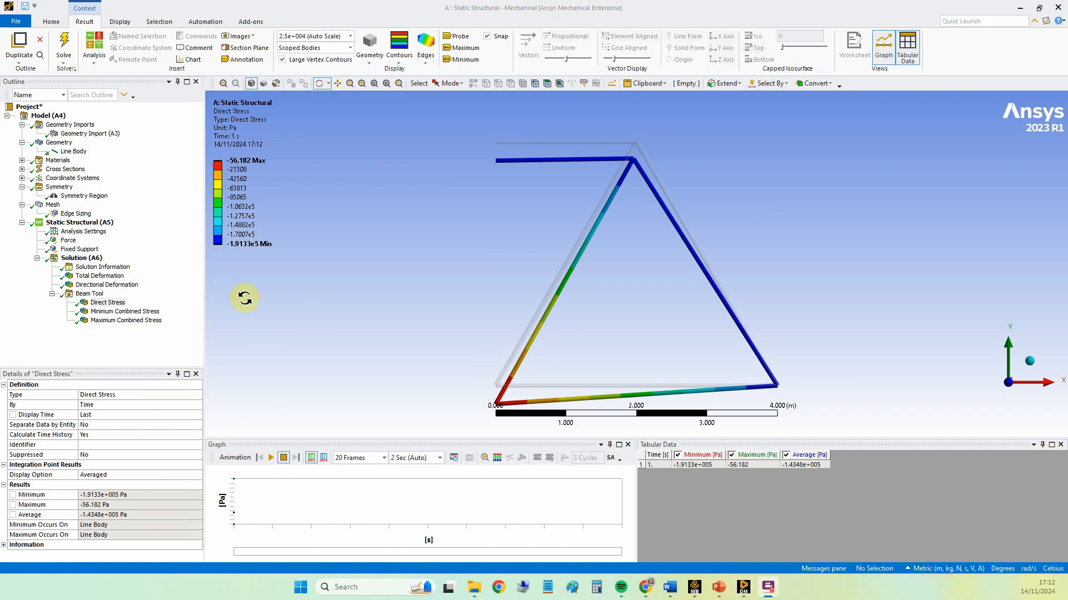
Step: Set the Symmetry object's Graphical Expansion 1 to 2 repeats, Half method and a ΔX of 1e-6 m
{"action": "left_click", "coordinate": [59, 187]}
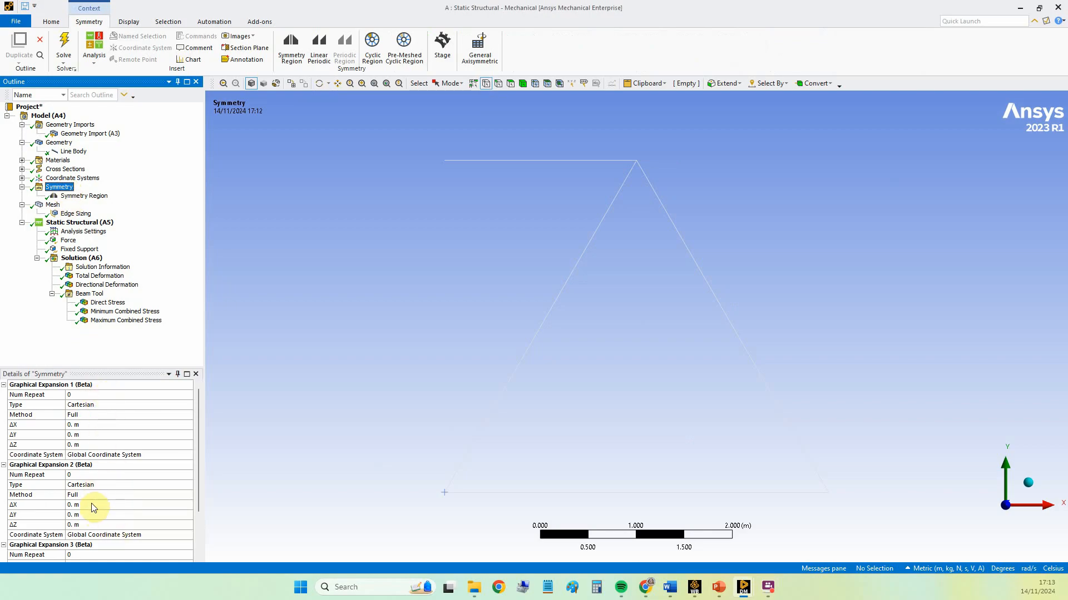
{"action": "left_click", "coordinate": [77, 396]}
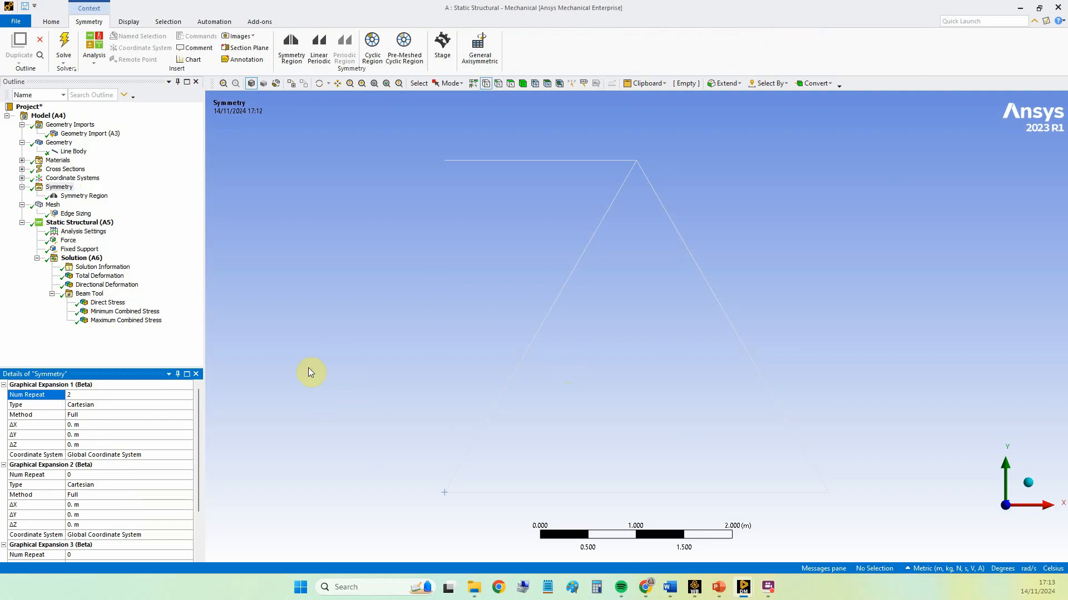
{"action": "left_click", "coordinate": [84, 415]}
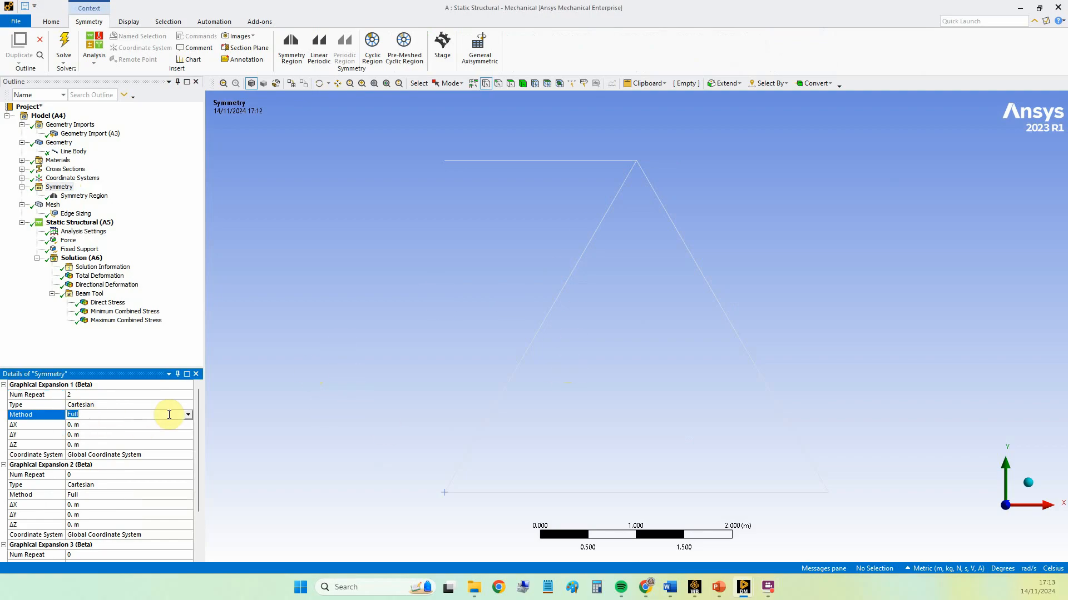
{"action": "left_click", "coordinate": [187, 415]}
{"action": "left_click", "coordinate": [178, 431]}
{"action": "left_click", "coordinate": [106, 427]}
{"action": "type", "text": "1e-6"}
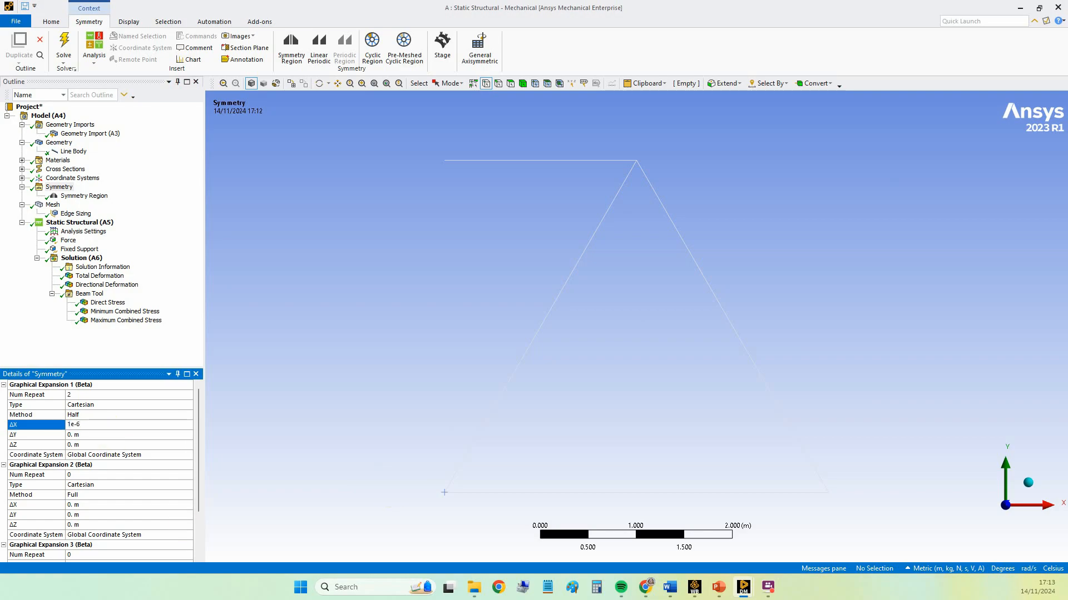
Step: Examine the Total Deformation result and the mesh with the graphical expansion applied to the frame
{"action": "left_click", "coordinate": [107, 427]}
{"action": "left_click", "coordinate": [102, 283]}
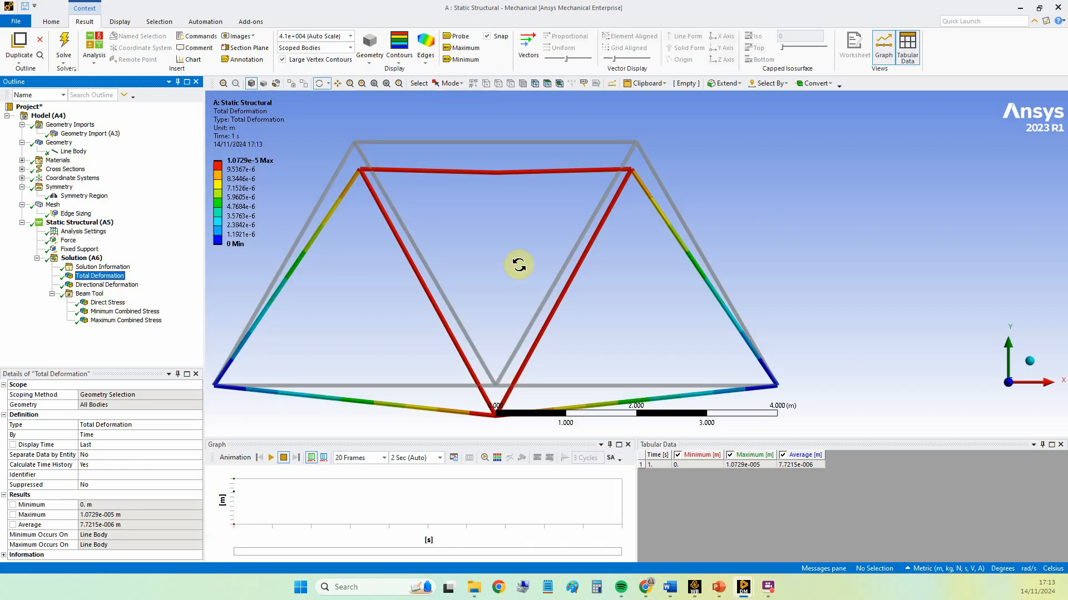
{"action": "left_click", "coordinate": [53, 205]}
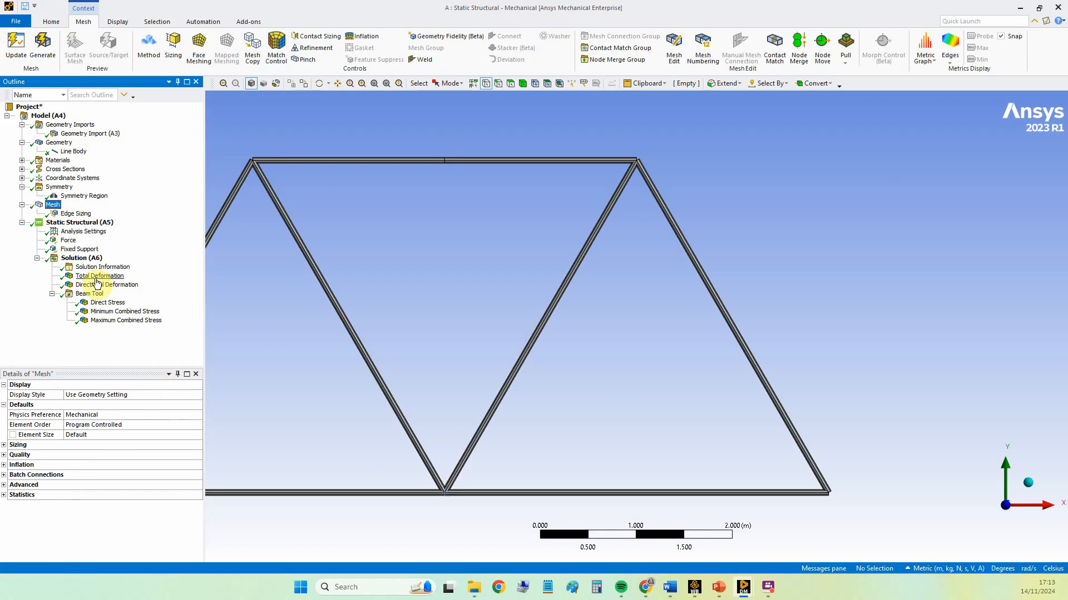
{"action": "left_click", "coordinate": [95, 278]}
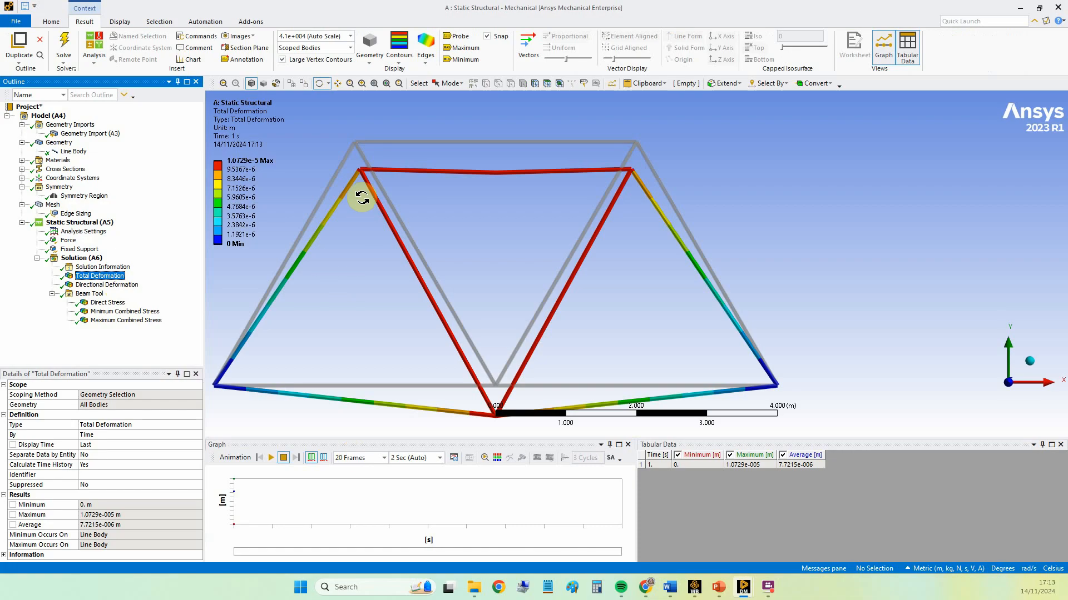
{"action": "left_click_drag", "start_coordinate": [369, 352], "coordinate": [450, 363]}
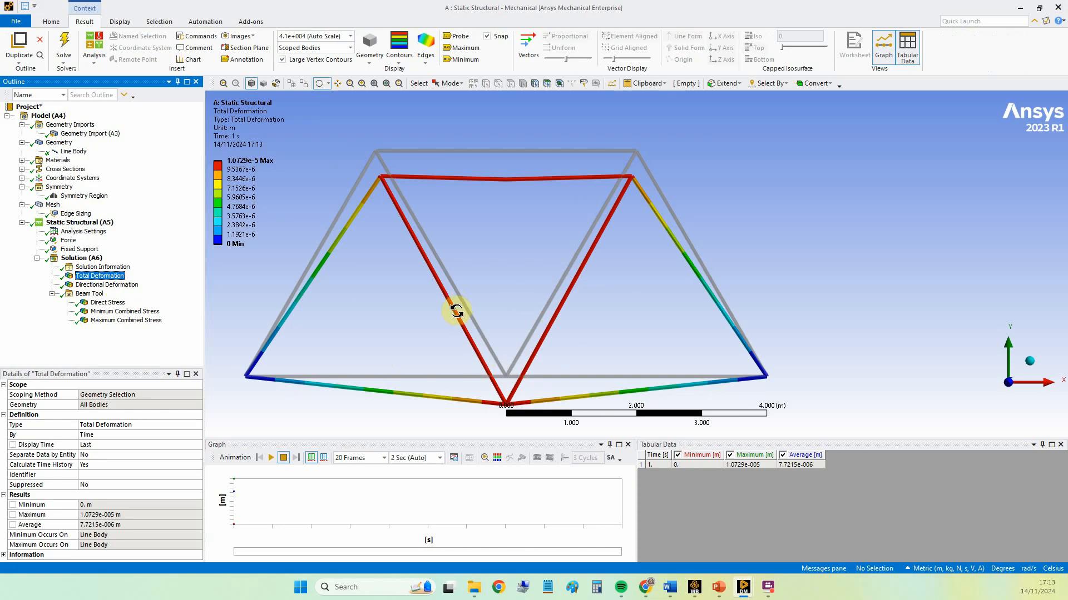
Step: Reset the Symmetry object's Graphical Expansion 1 to ΔX 0, Full method and 0 repeats, and redisplay Total Deformation
{"action": "left_click", "coordinate": [58, 187]}
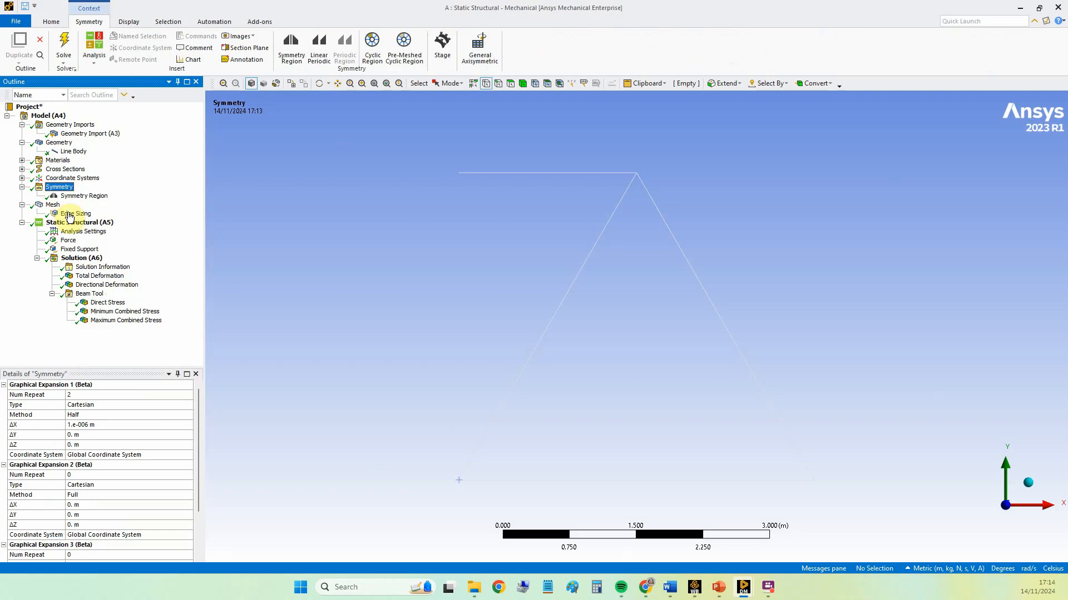
{"action": "left_click", "coordinate": [109, 426]}
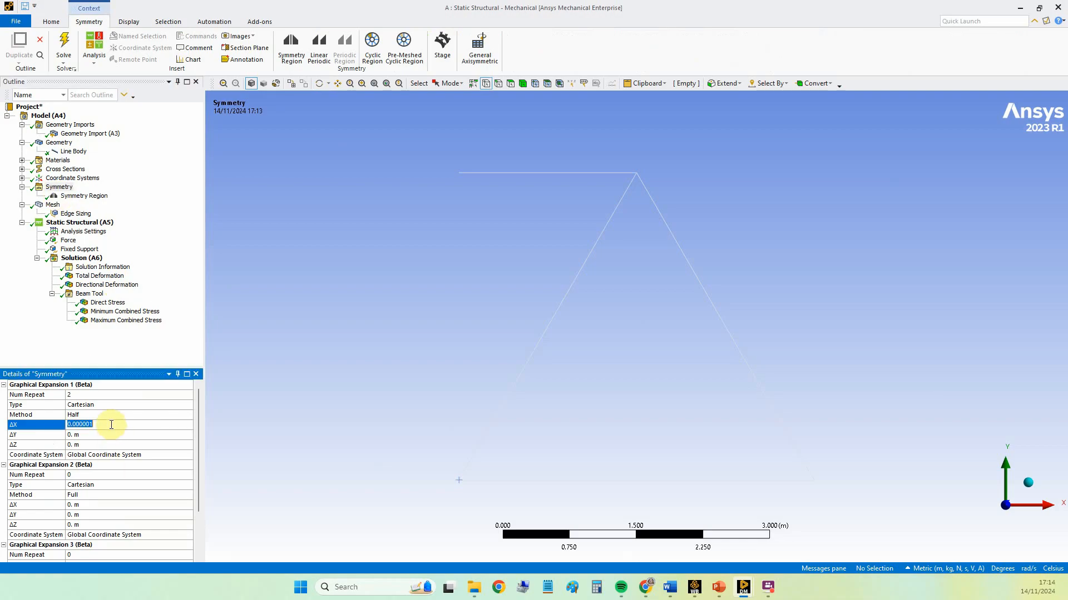
{"action": "type", "text": "0"}
{"action": "left_click", "coordinate": [122, 415]}
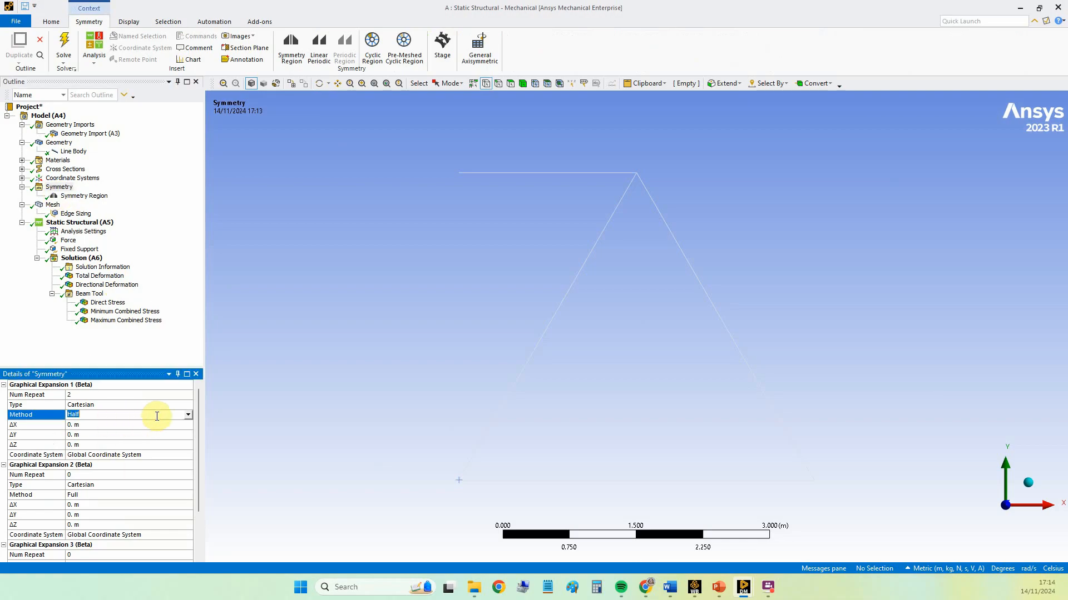
{"action": "left_click", "coordinate": [188, 416]}
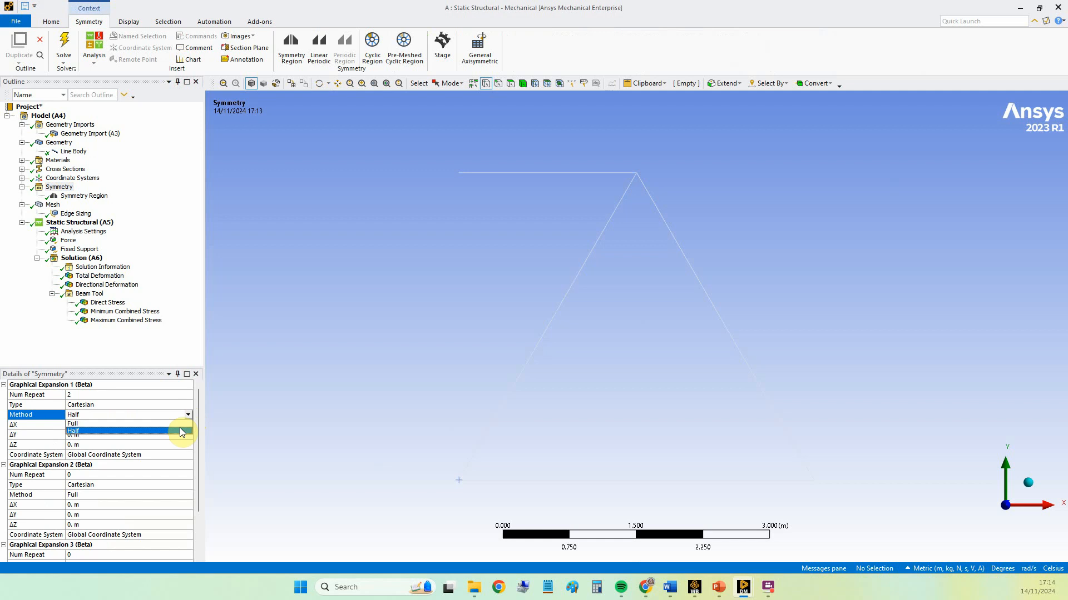
{"action": "left_click", "coordinate": [179, 424]}
{"action": "left_click", "coordinate": [92, 395]}
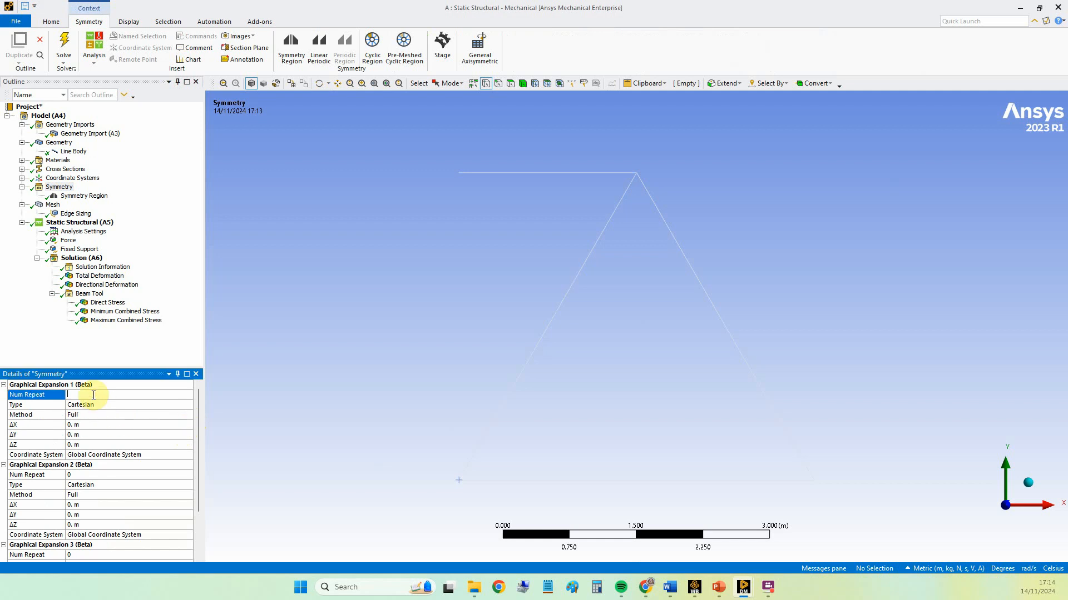
{"action": "type", "text": "0"}
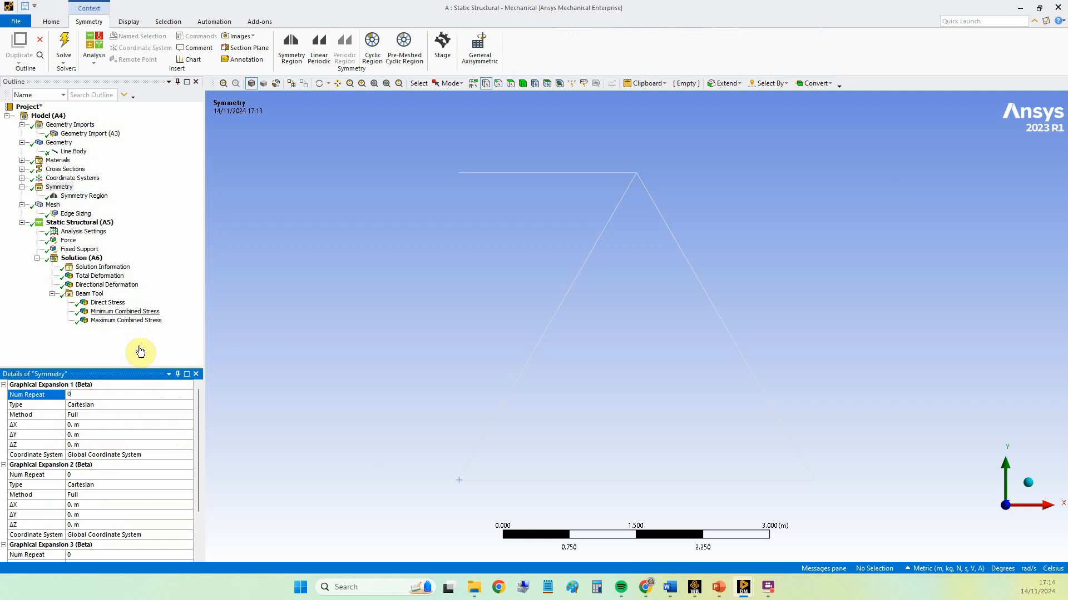
{"action": "left_click", "coordinate": [100, 276]}
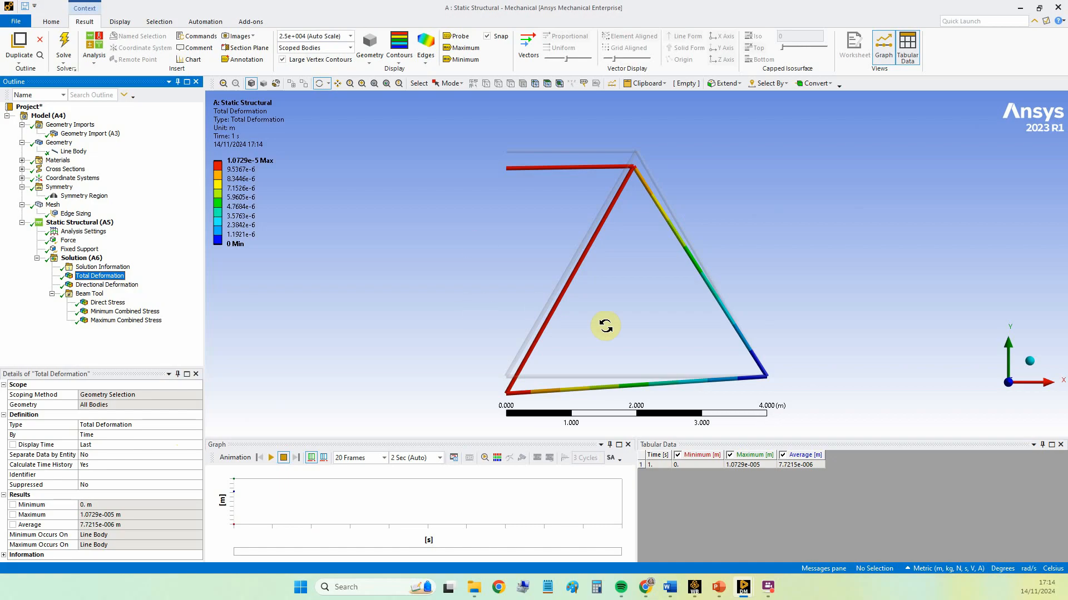
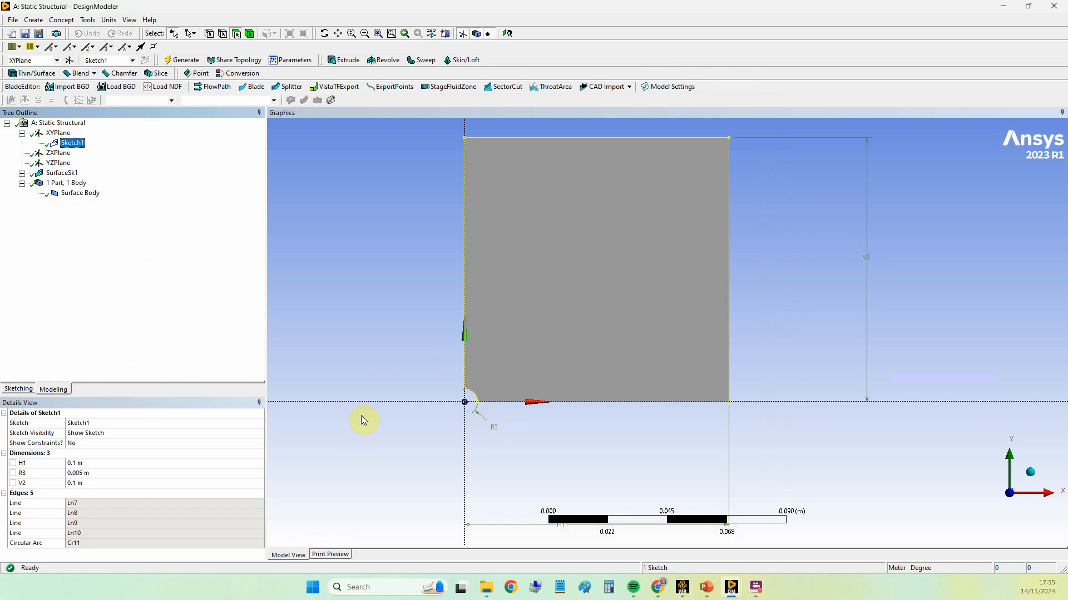
Step: Switch from DesignModeler to Mechanical and review the plate model's geometry import, surface body properties and assigned material
{"action": "left_click", "coordinate": [1003, 6]}
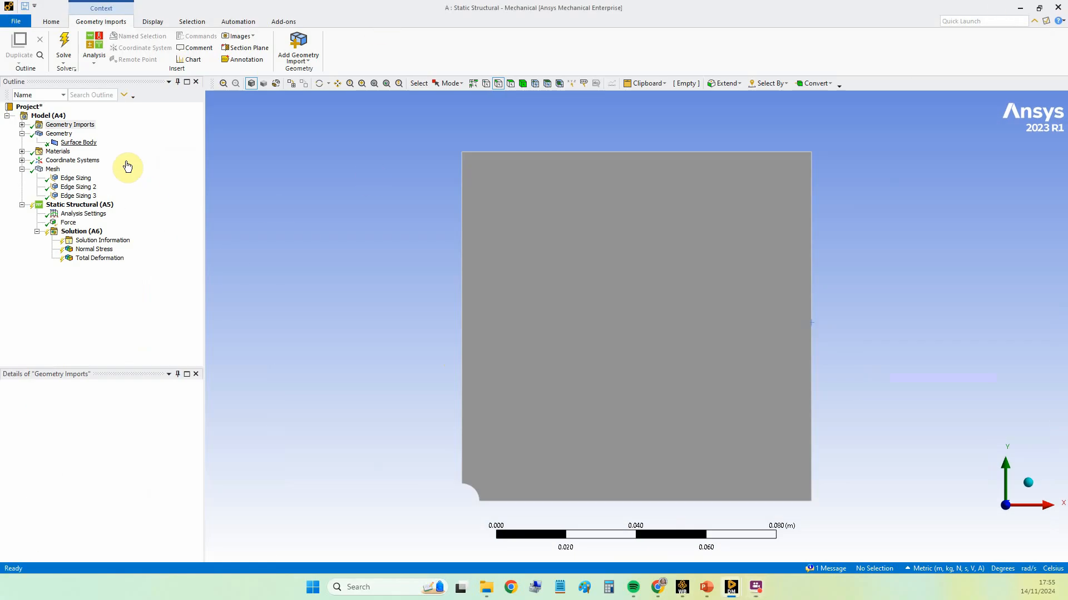
{"action": "left_click", "coordinate": [22, 124]}
{"action": "left_click", "coordinate": [72, 134]}
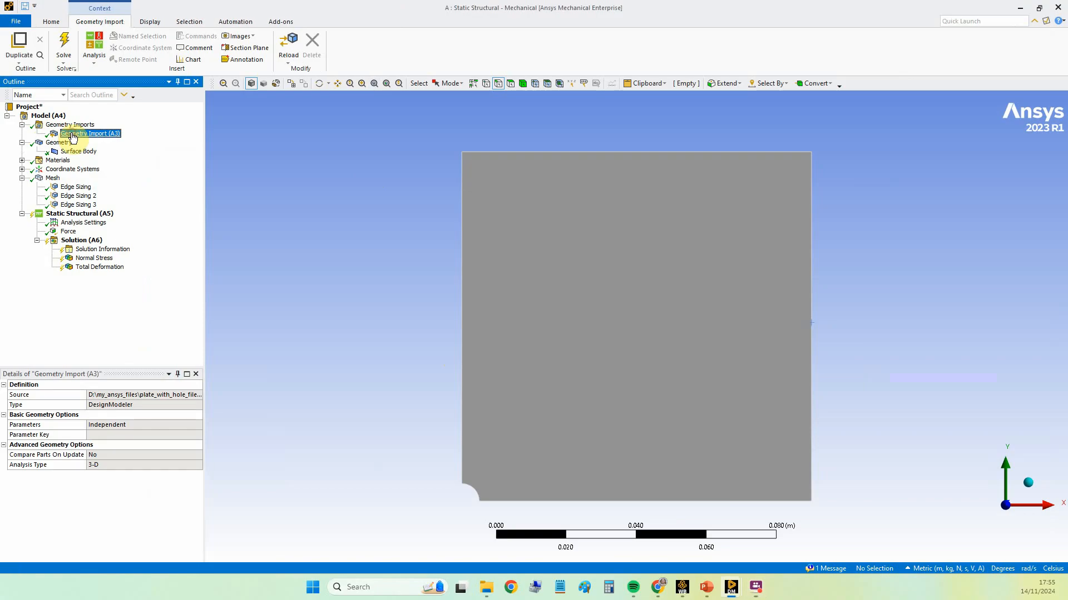
{"action": "left_click", "coordinate": [79, 151]}
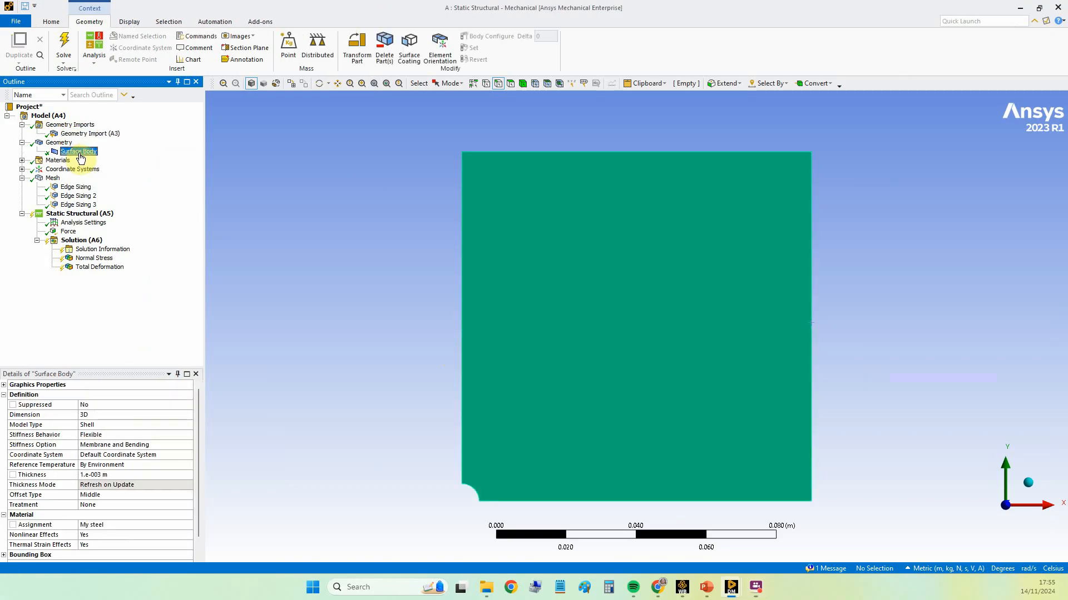
{"action": "left_click", "coordinate": [22, 160]}
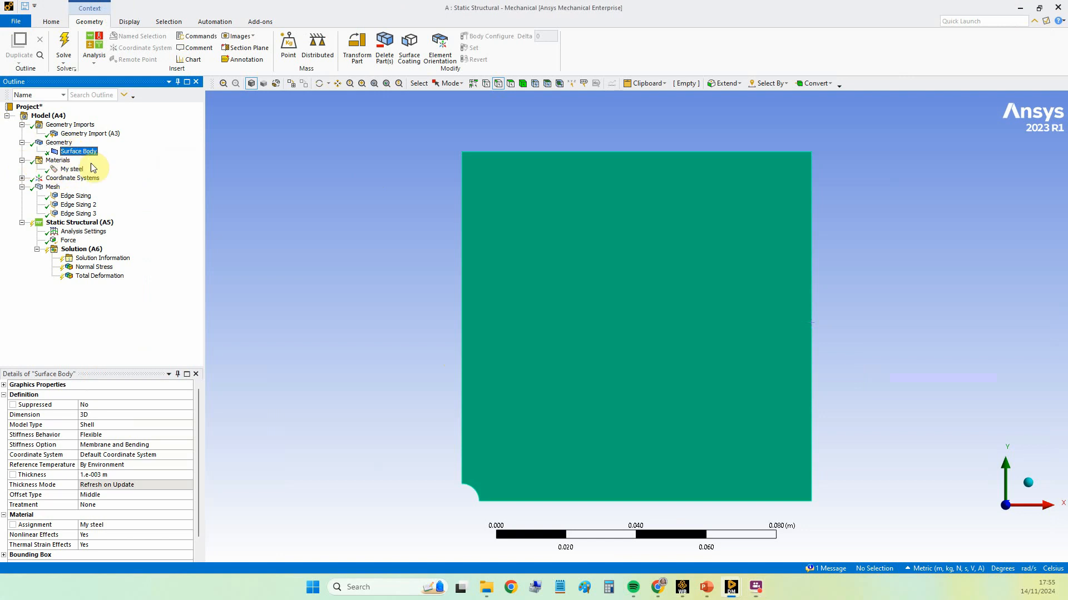
Step: Review the quarter plate's mesh, its three edge sizings and the force applied to the plate
{"action": "left_click", "coordinate": [48, 188]}
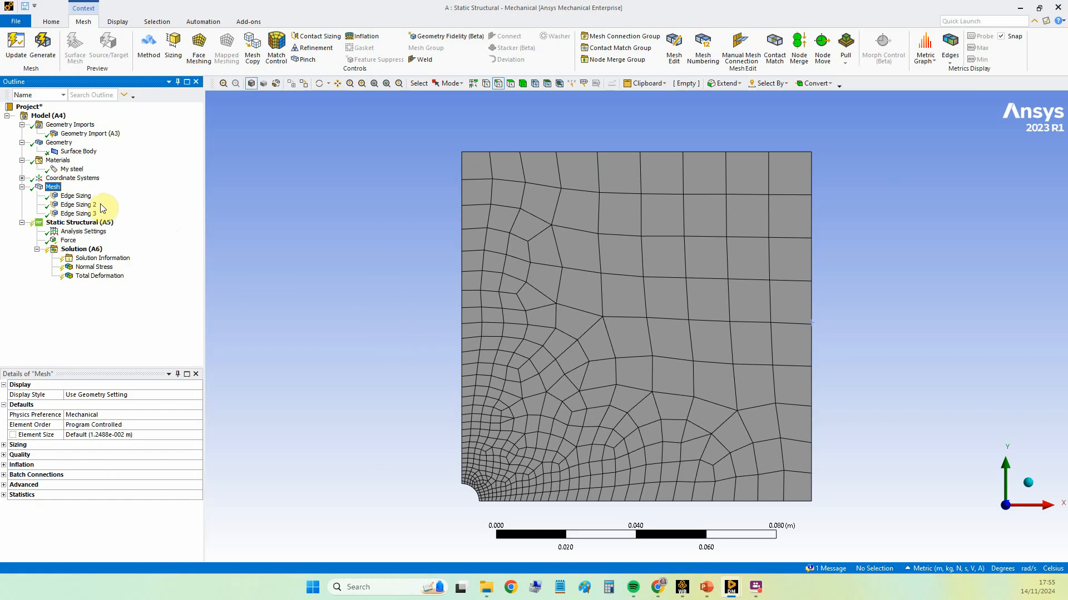
{"action": "left_click", "coordinate": [78, 197]}
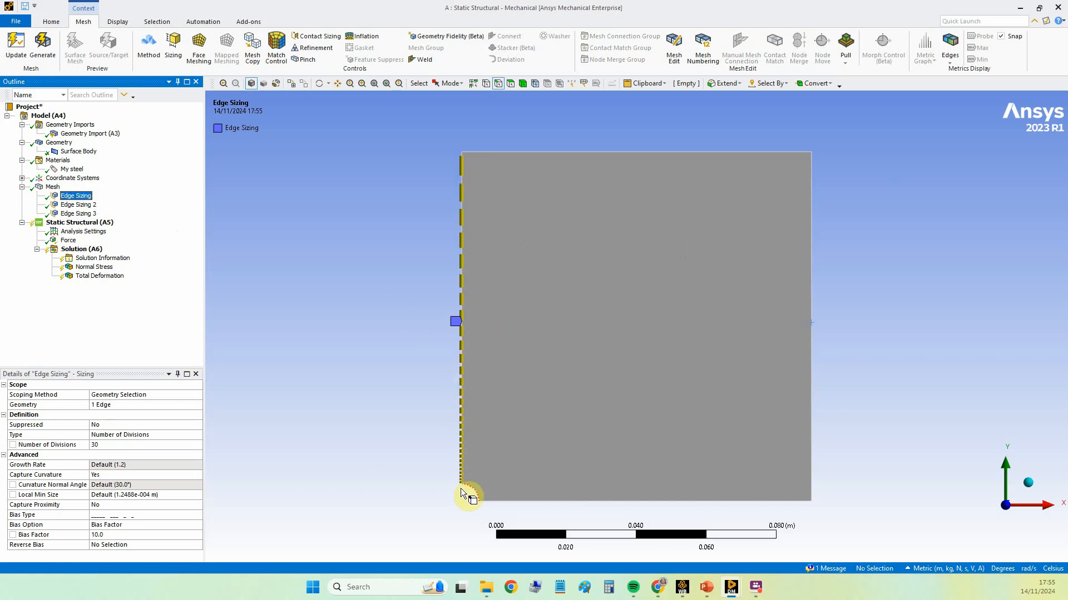
{"action": "left_click", "coordinate": [78, 205]}
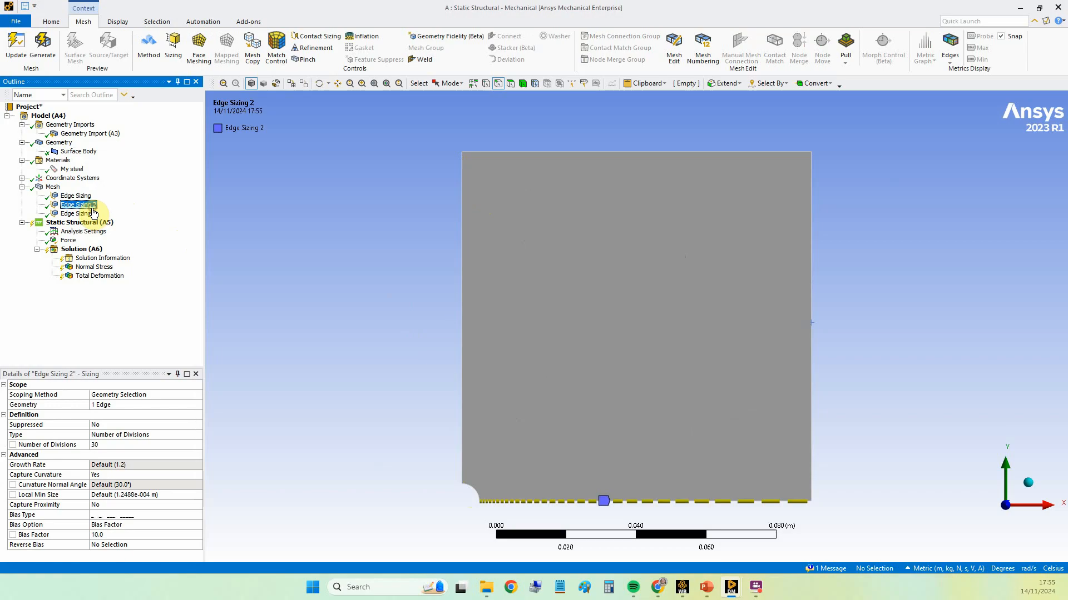
{"action": "left_click", "coordinate": [78, 213]}
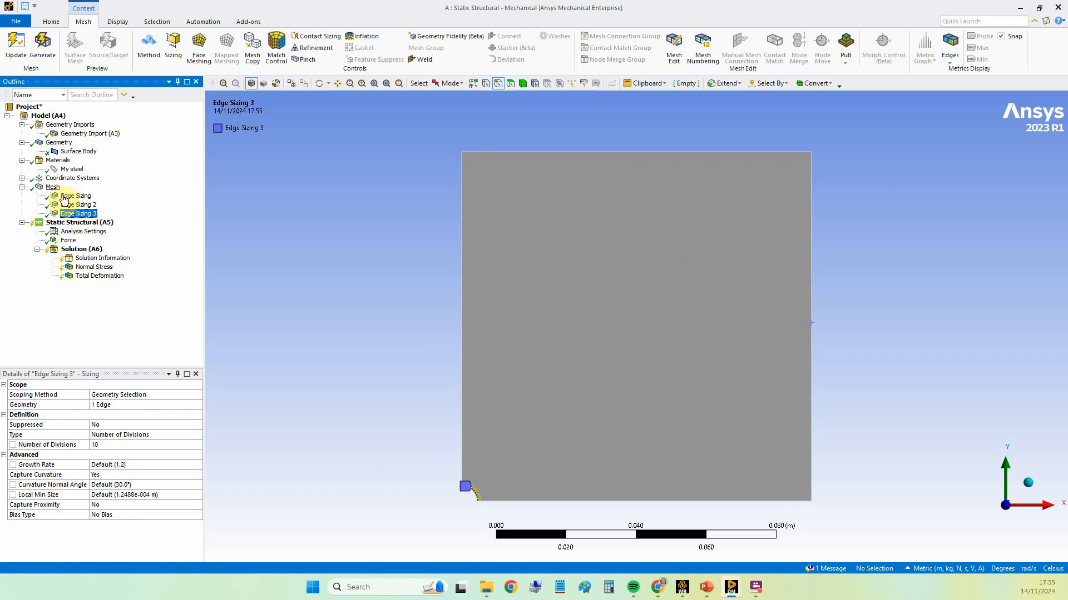
{"action": "left_click", "coordinate": [53, 187]}
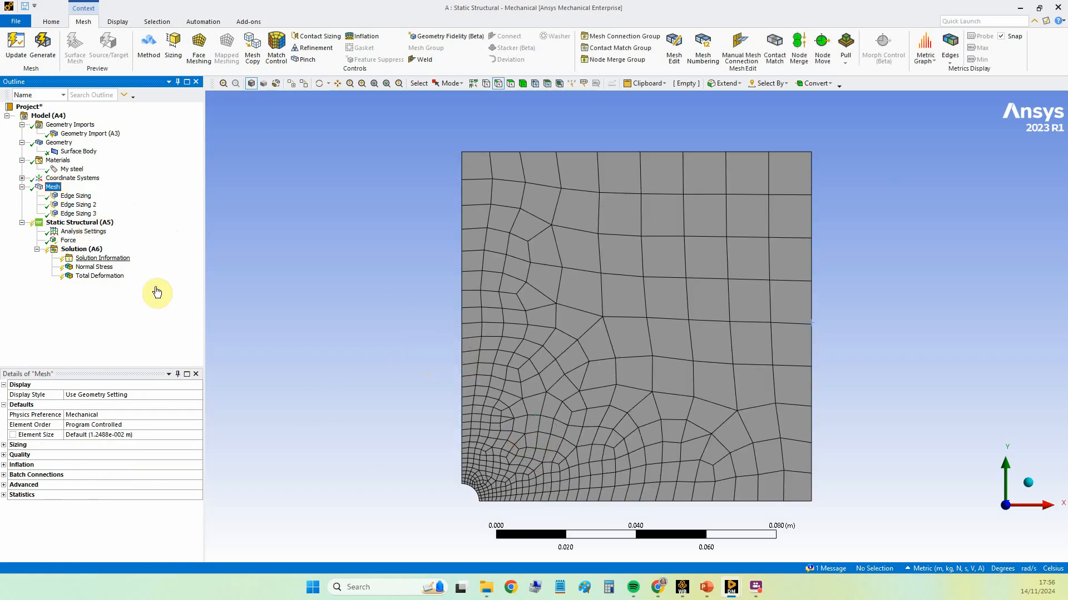
{"action": "left_click", "coordinate": [69, 241]}
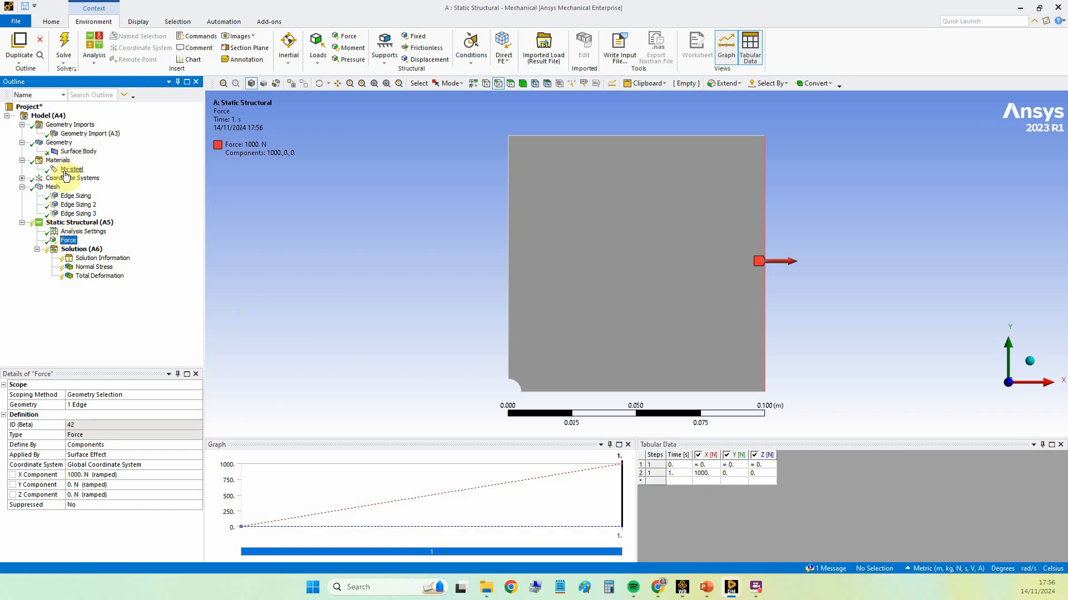
Step: Insert a Symmetry object under the plate's Model and add a Symmetry Region to it
{"action": "left_click", "coordinate": [48, 116]}
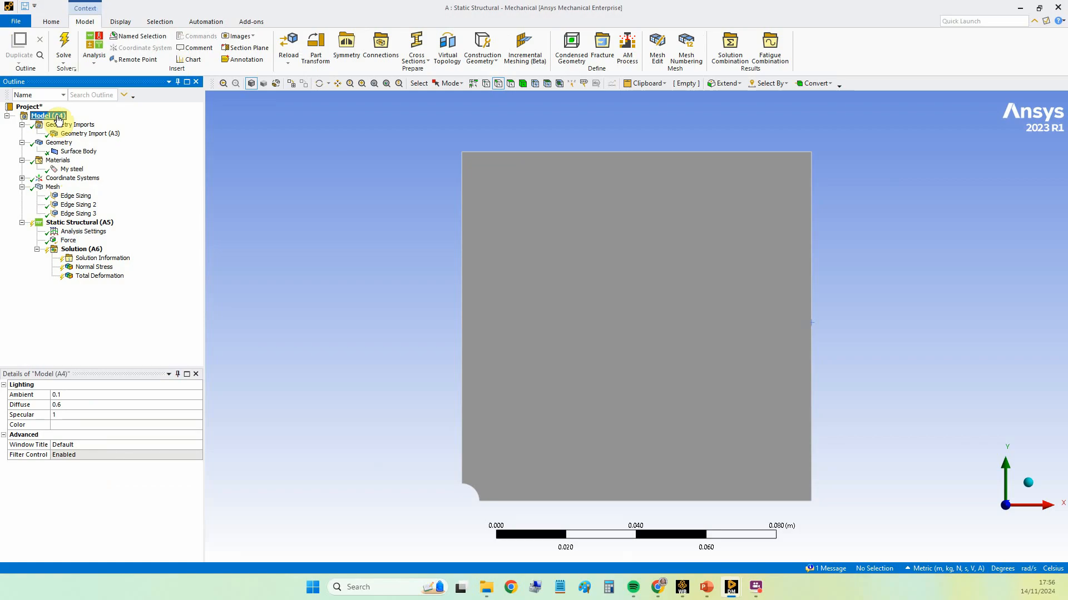
{"action": "right_click", "coordinate": [59, 118]}
{"action": "mouse_move", "coordinate": [84, 122]}
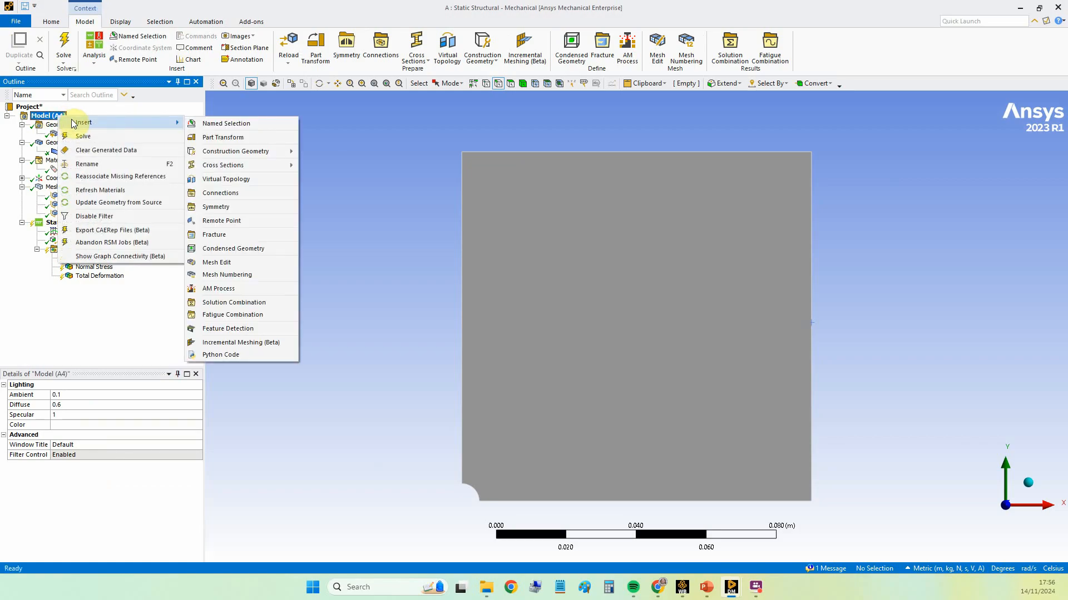
{"action": "left_click", "coordinate": [236, 212]}
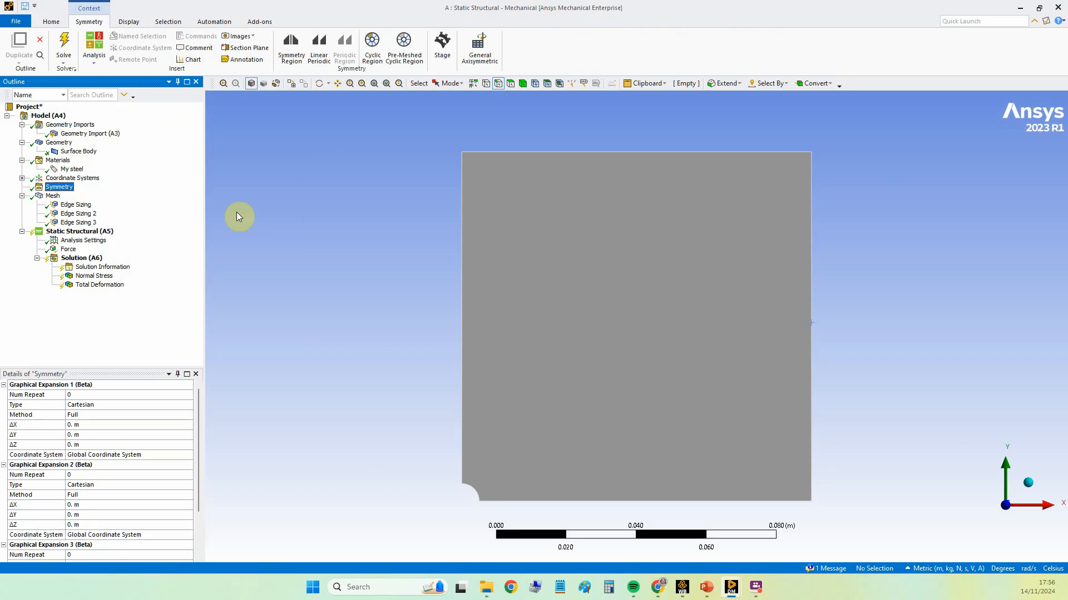
{"action": "right_click", "coordinate": [60, 189]}
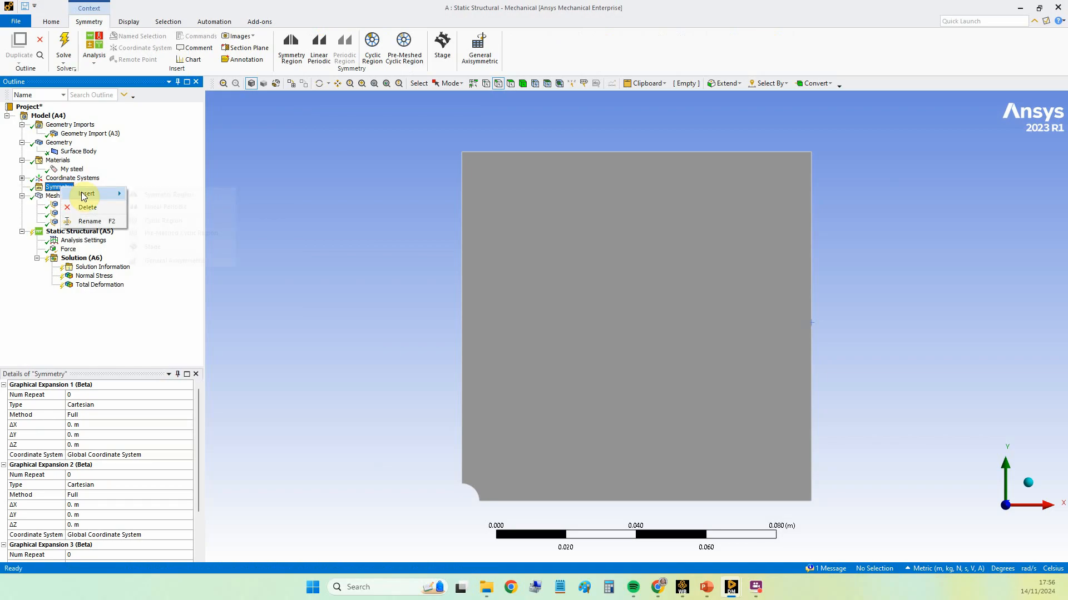
{"action": "left_click", "coordinate": [148, 195]}
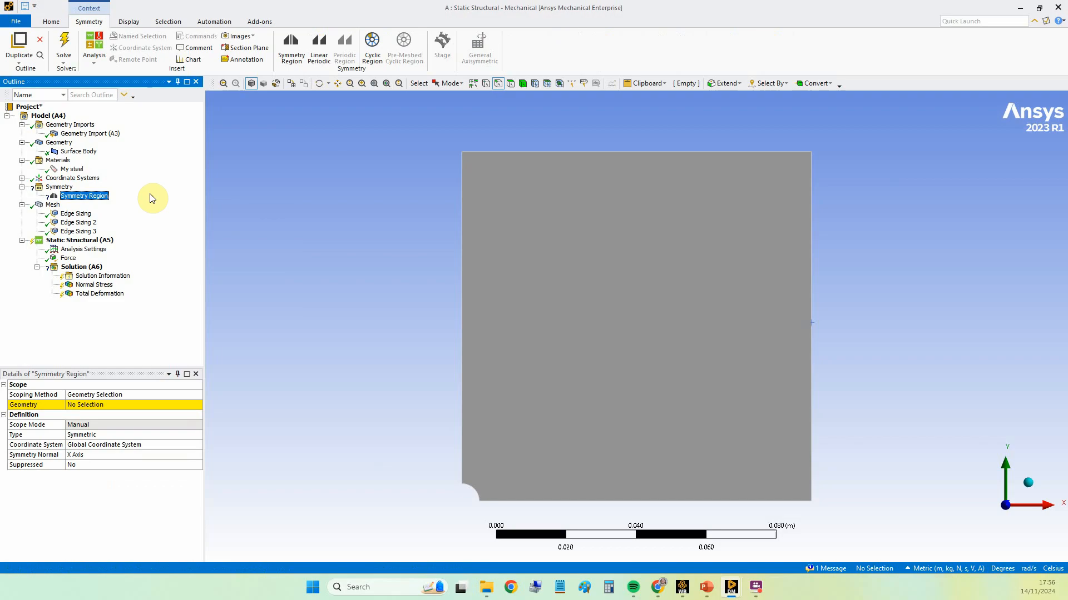
Step: Scope the Symmetry Region to the plate's left vertical edge, above the quarter hole
{"action": "left_click", "coordinate": [106, 199]}
{"action": "left_click", "coordinate": [462, 352]}
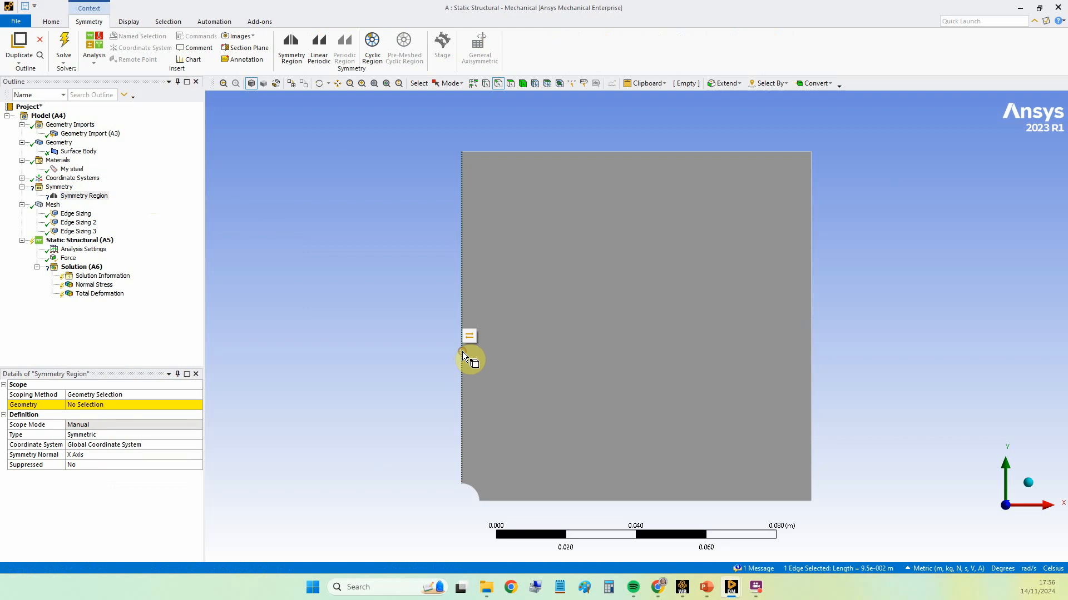
{"action": "left_click", "coordinate": [112, 405]}
{"action": "left_click", "coordinate": [109, 406]}
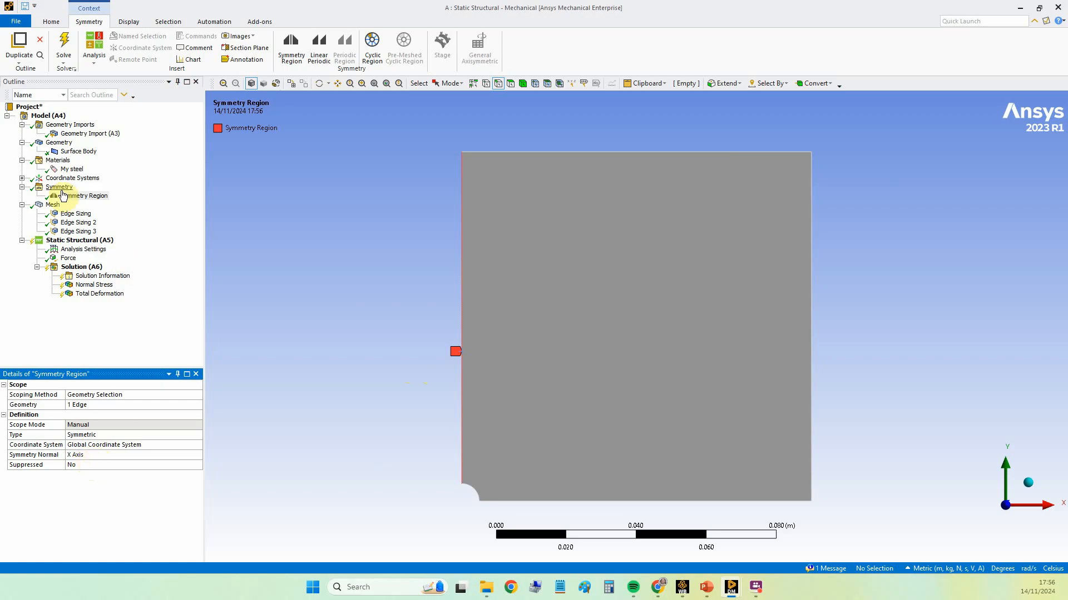
Step: Add a second Symmetry Region and scope it to the plate's bottom horizontal edge
{"action": "left_click", "coordinate": [60, 188]}
{"action": "right_click", "coordinate": [63, 192]}
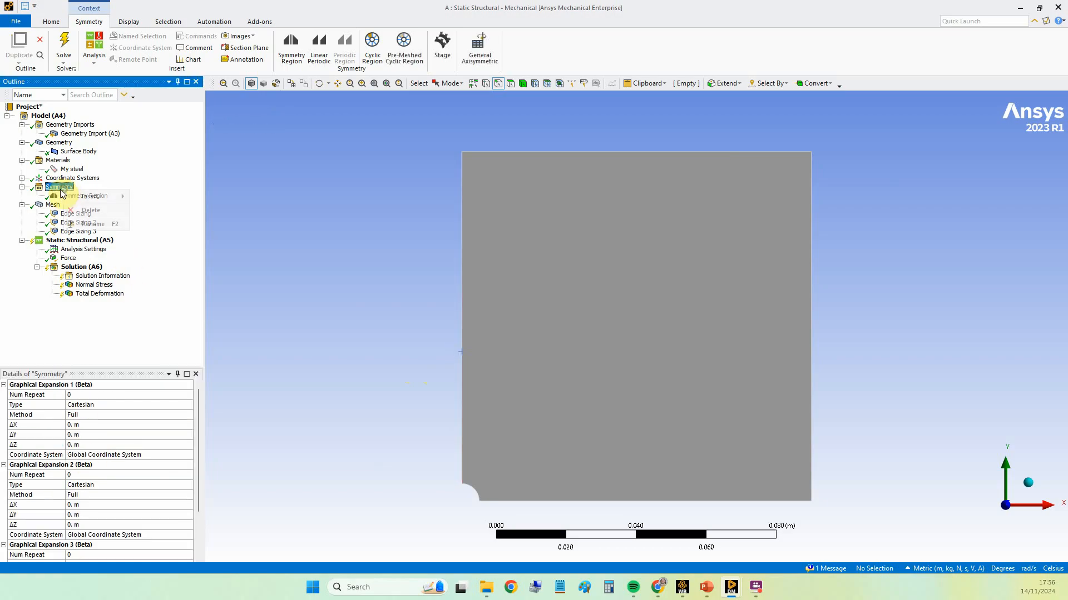
{"action": "mouse_move", "coordinate": [111, 196]}
{"action": "left_click", "coordinate": [165, 198]}
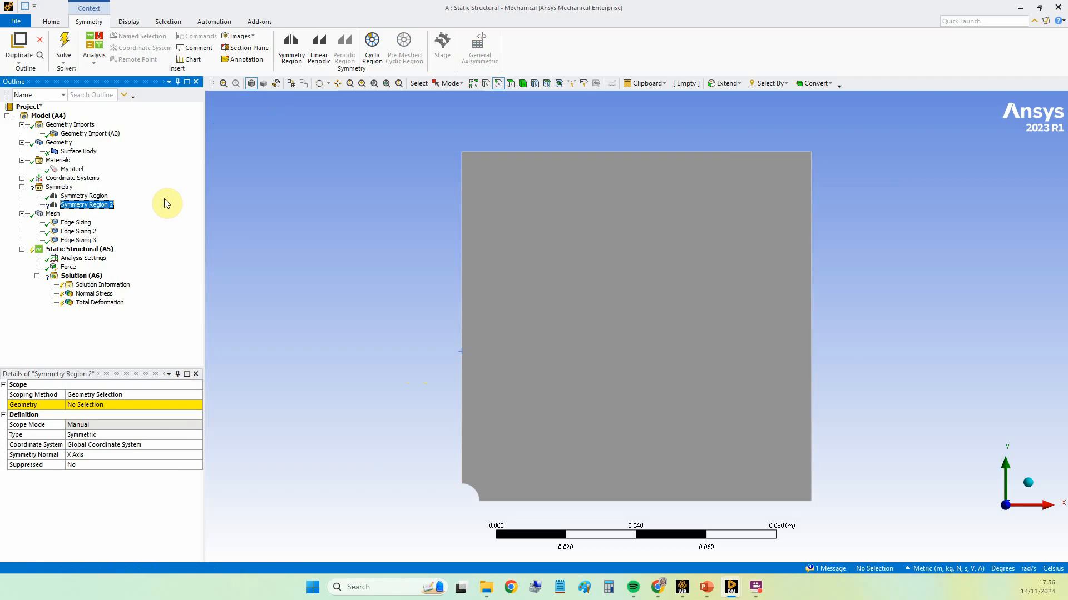
{"action": "left_click", "coordinate": [633, 503]}
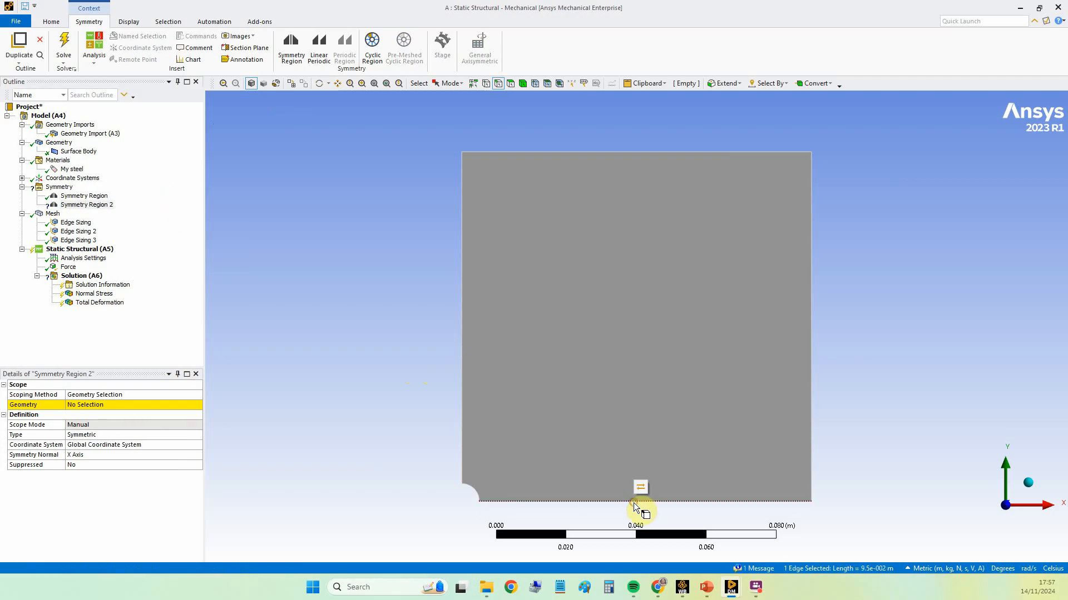
{"action": "left_click", "coordinate": [82, 405]}
{"action": "left_click", "coordinate": [86, 405]}
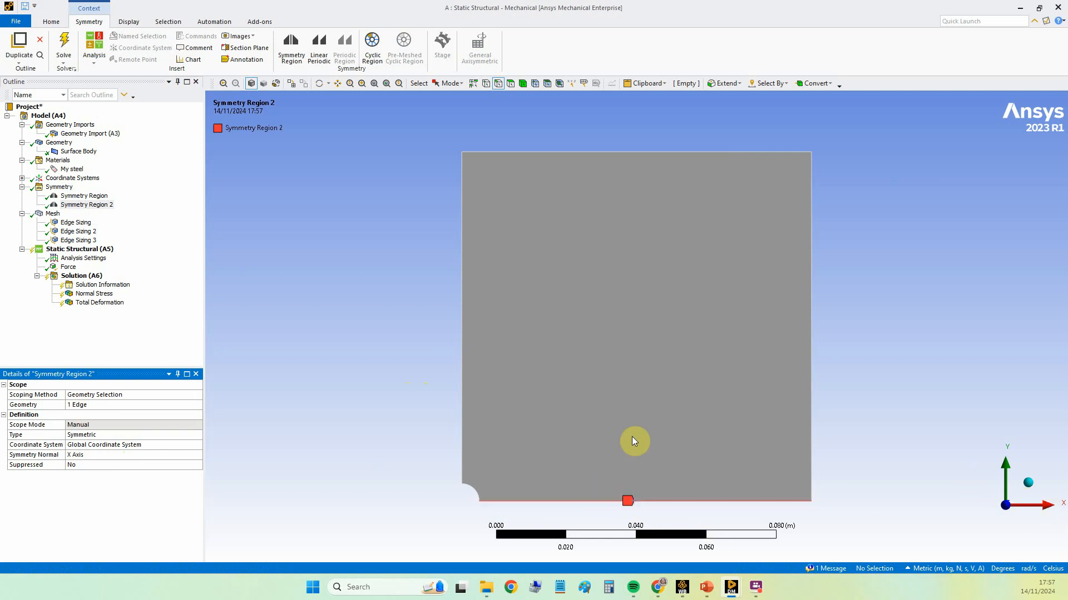
Step: Set the Symmetry Normal of the bottom edge's symmetry region to Y Axis
{"action": "left_click", "coordinate": [106, 454]}
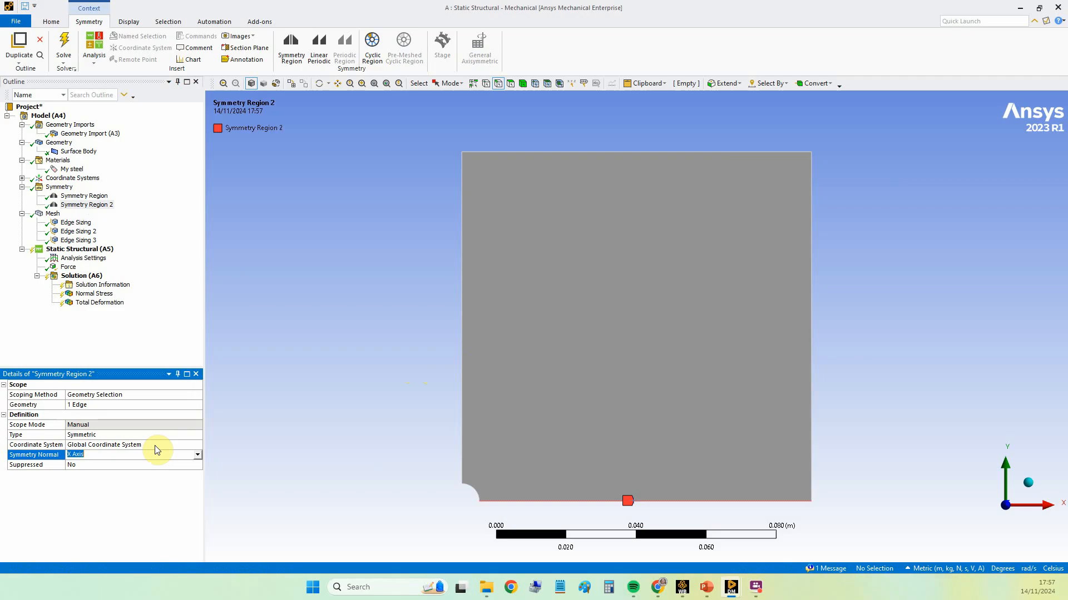
{"action": "left_click", "coordinate": [197, 455]}
{"action": "left_click", "coordinate": [176, 474]}
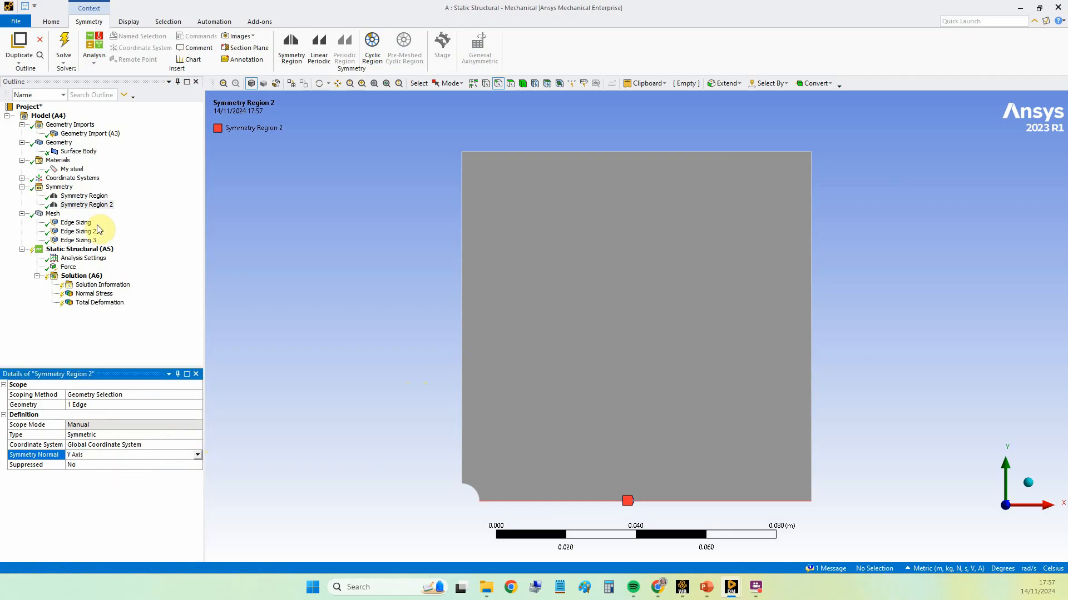
Step: Review the plate's Symmetry object and its two symmetry regions on the vertical and horizontal edges
{"action": "left_click", "coordinate": [64, 189]}
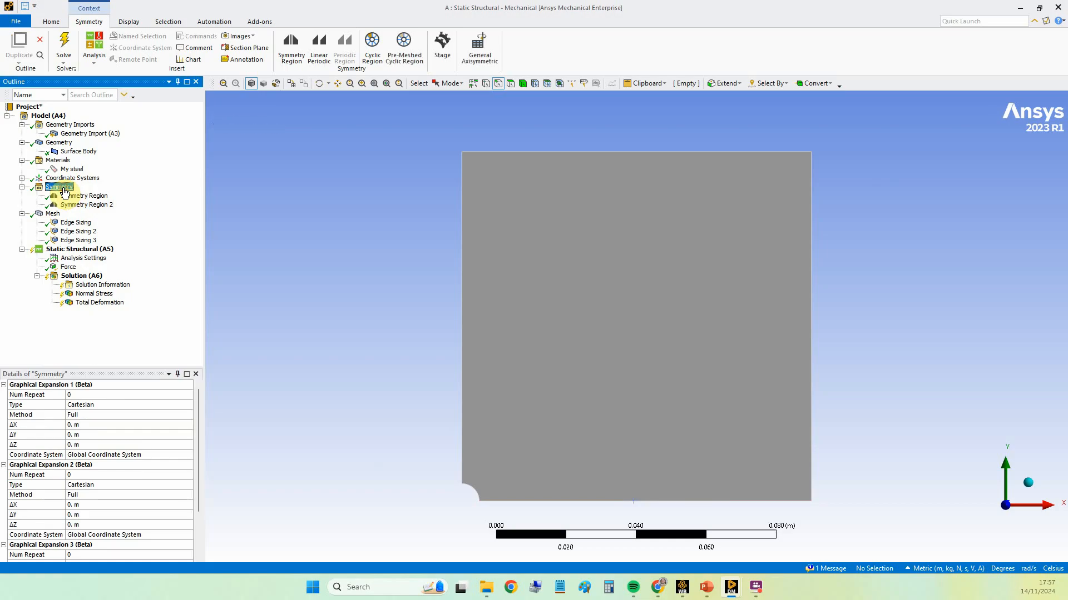
{"action": "left_click", "coordinate": [68, 195]}
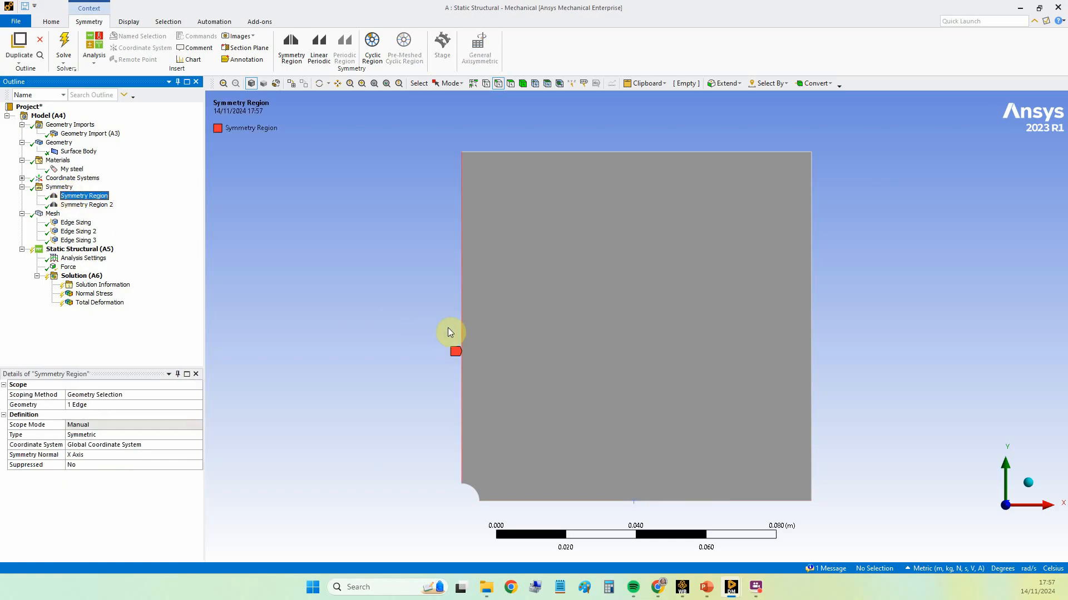
{"action": "left_click", "coordinate": [96, 205]}
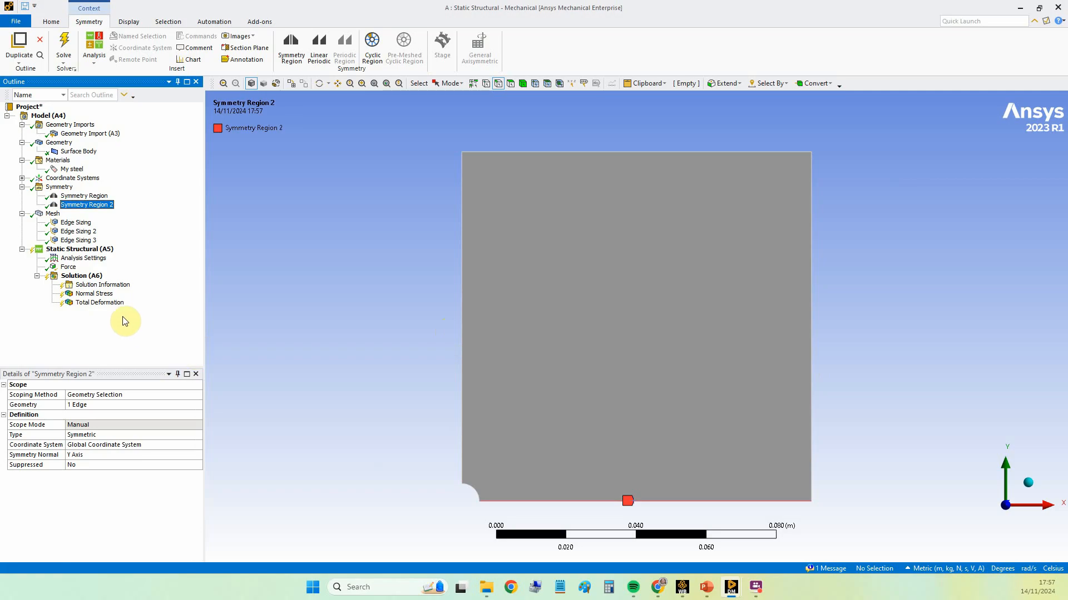
Step: Solve the plate's Static Structural analysis and display the Total Deformation result
{"action": "left_click", "coordinate": [66, 250]}
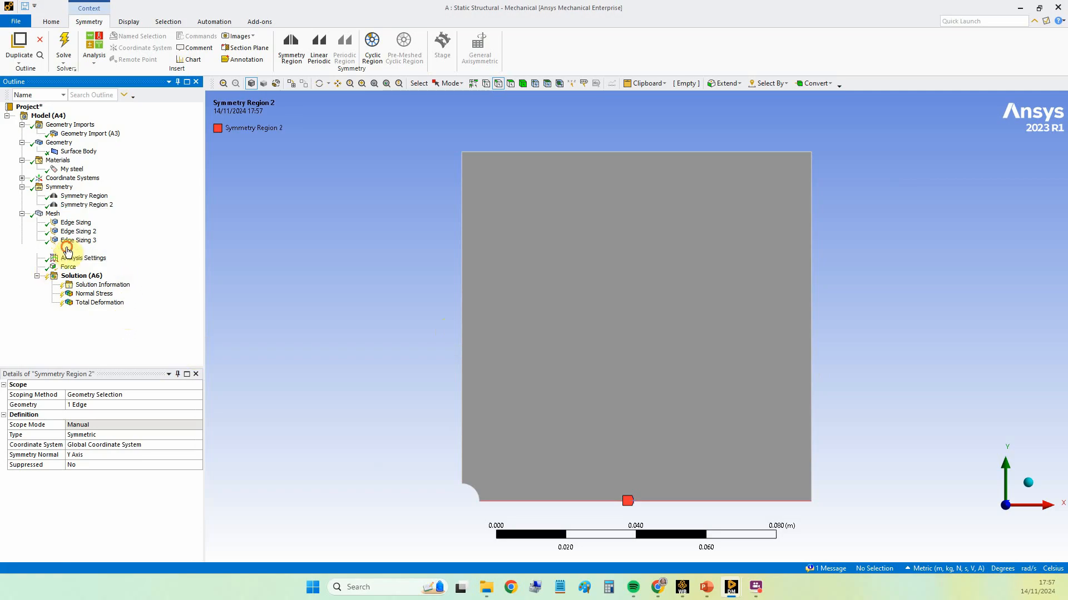
{"action": "left_click", "coordinate": [64, 38]}
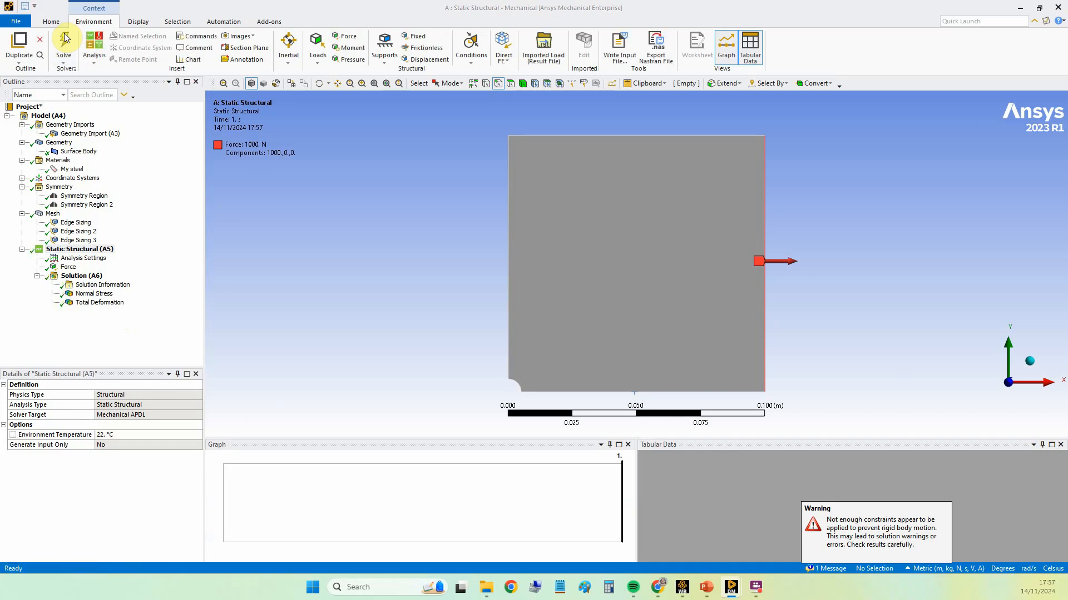
{"action": "left_click", "coordinate": [112, 306]}
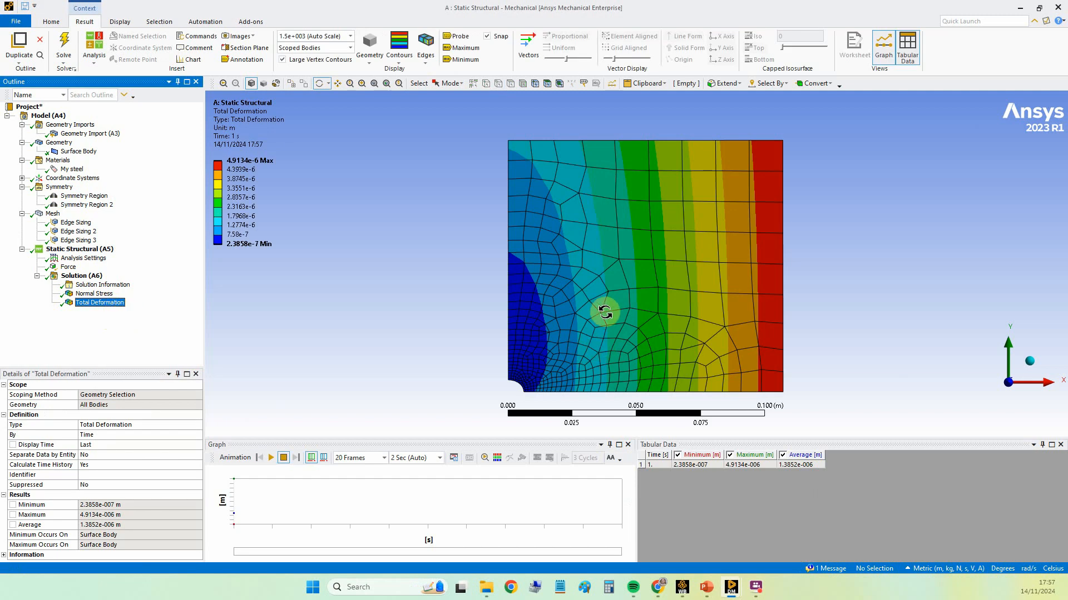
Step: Compare the total deformation with the undeformed wireframe, restore the element display, and view the Normal Stress result
{"action": "left_click", "coordinate": [425, 63]}
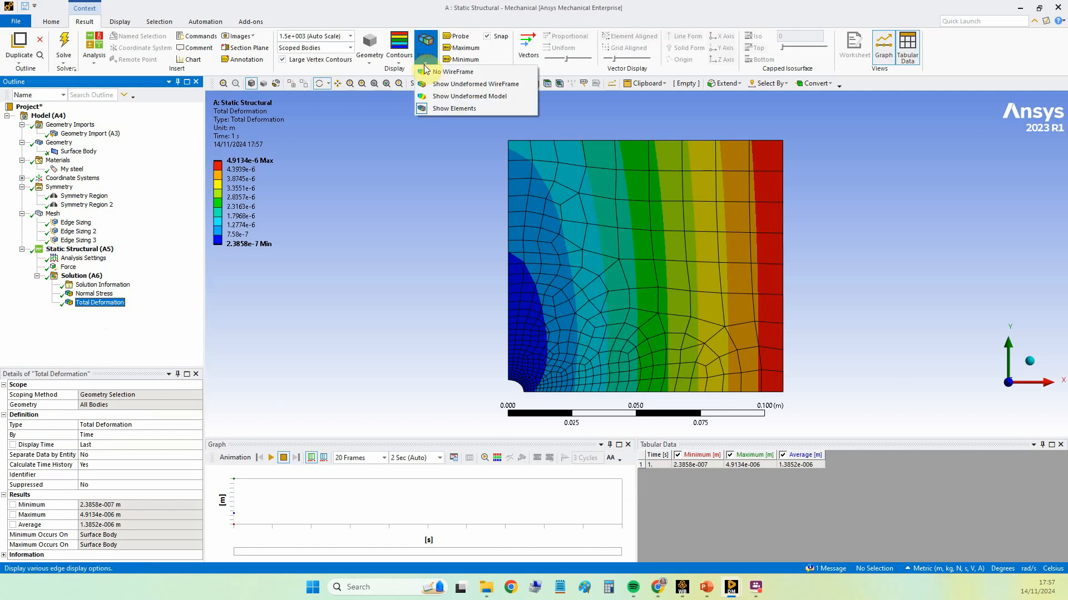
{"action": "left_click", "coordinate": [445, 84]}
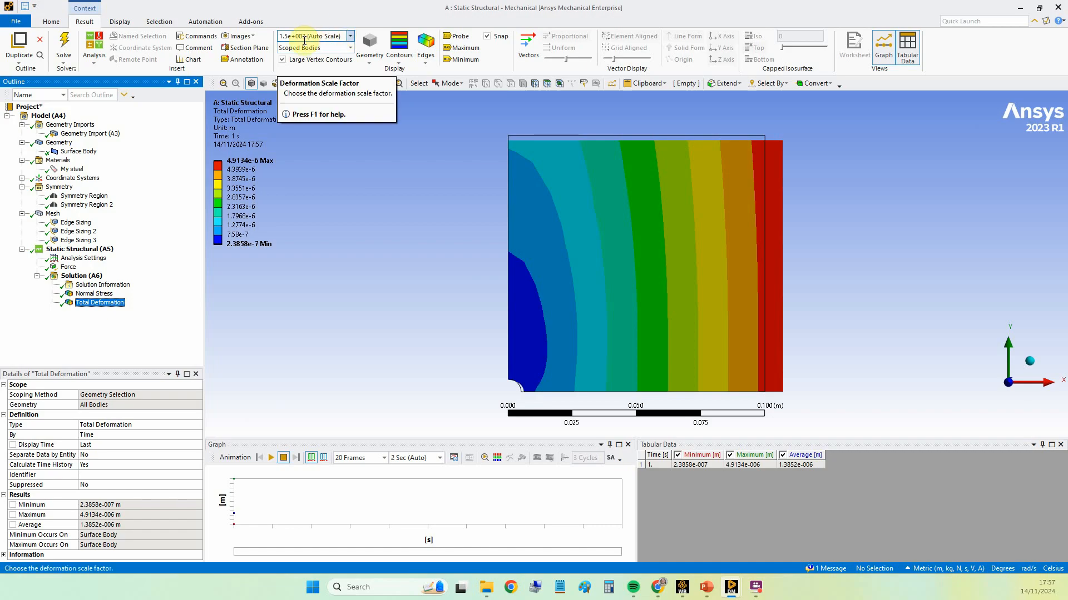
{"action": "left_click", "coordinate": [425, 50]}
{"action": "left_click", "coordinate": [436, 112]}
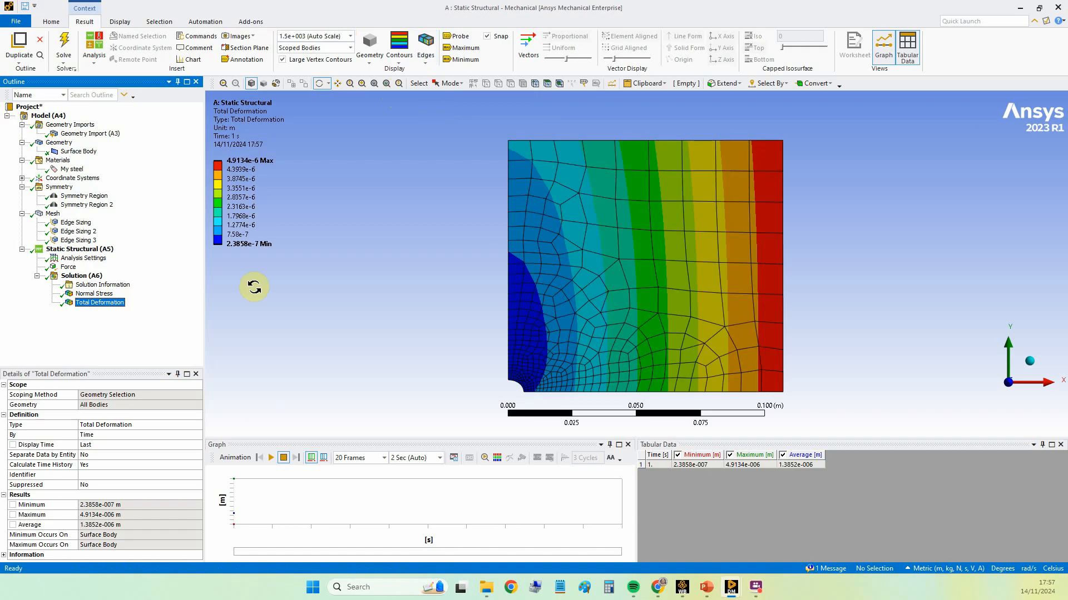
{"action": "left_click", "coordinate": [99, 295]}
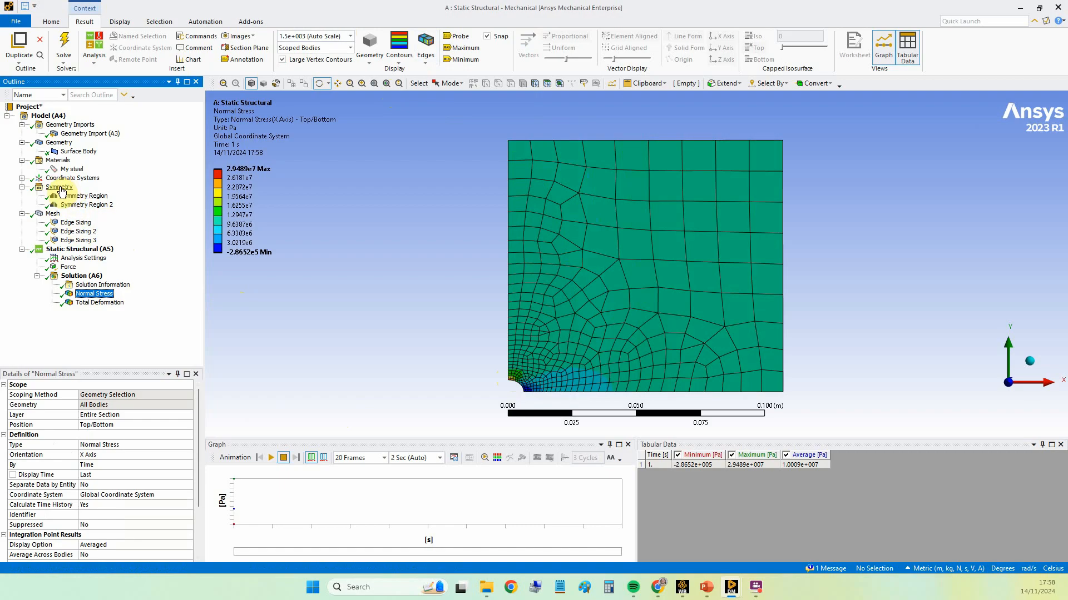
Step: Set the Symmetry object's Graphical Expansion 1 to 2 repeats, Half method and ΔX of 1e-6 m
{"action": "left_click", "coordinate": [59, 187]}
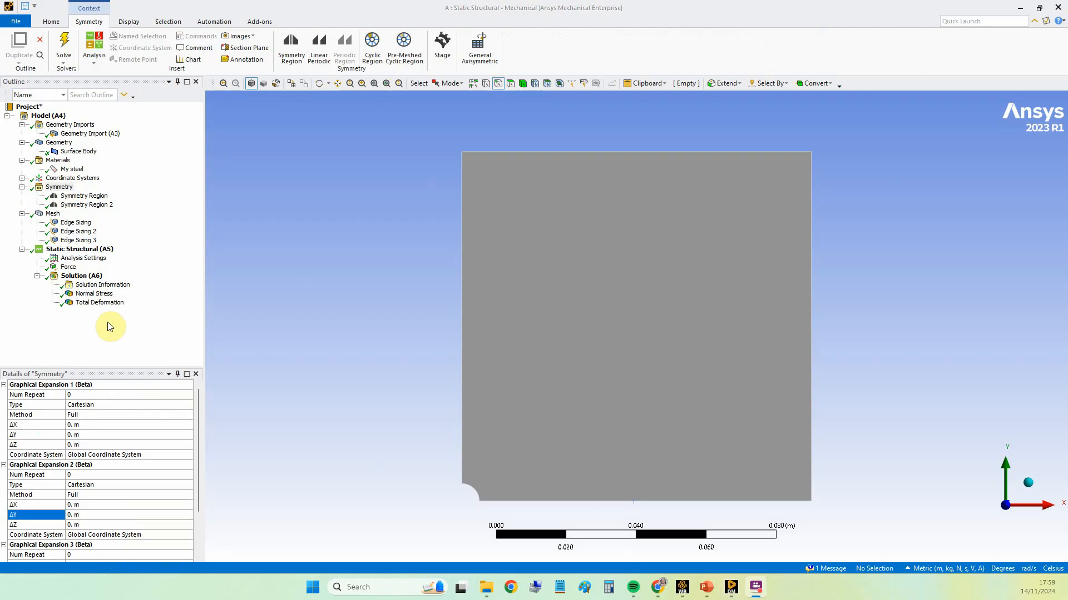
{"action": "left_click", "coordinate": [106, 396]}
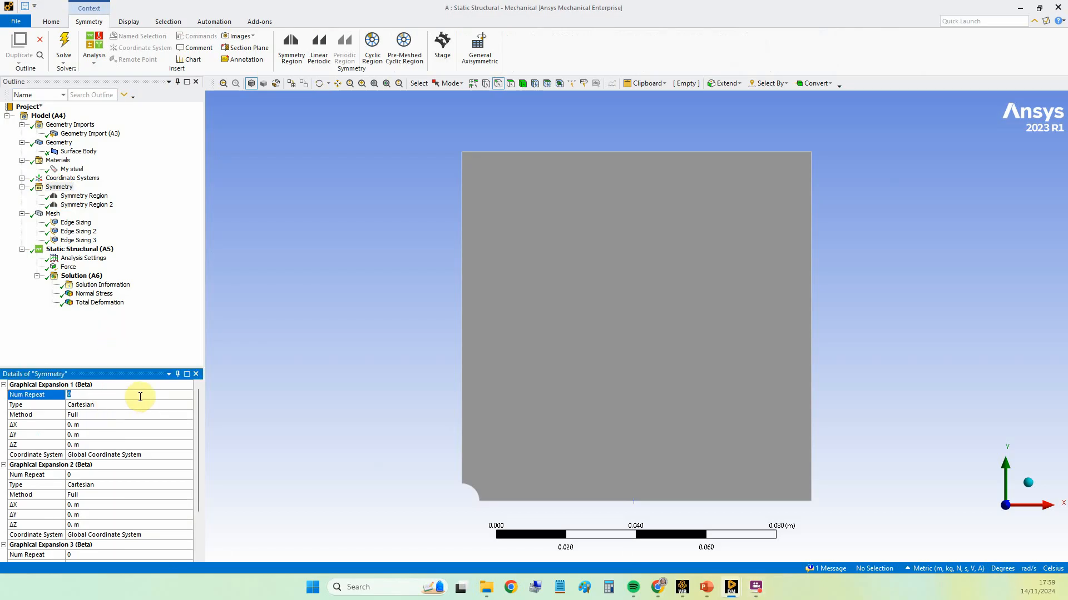
{"action": "type", "text": "2"}
{"action": "left_click", "coordinate": [131, 415]}
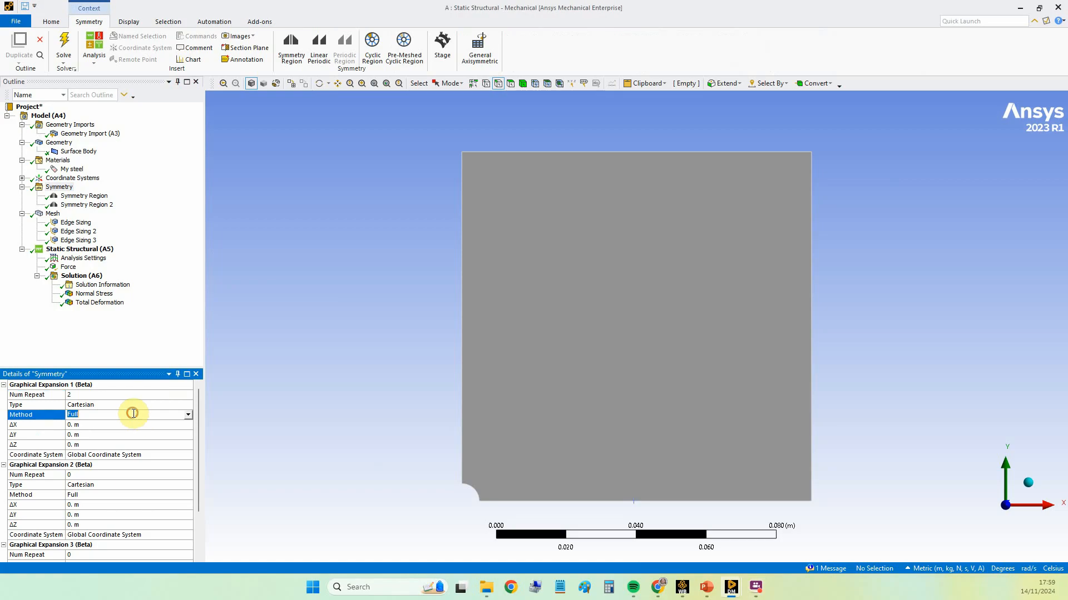
{"action": "left_click", "coordinate": [186, 415]}
{"action": "left_click", "coordinate": [182, 430]}
{"action": "left_click", "coordinate": [99, 423]}
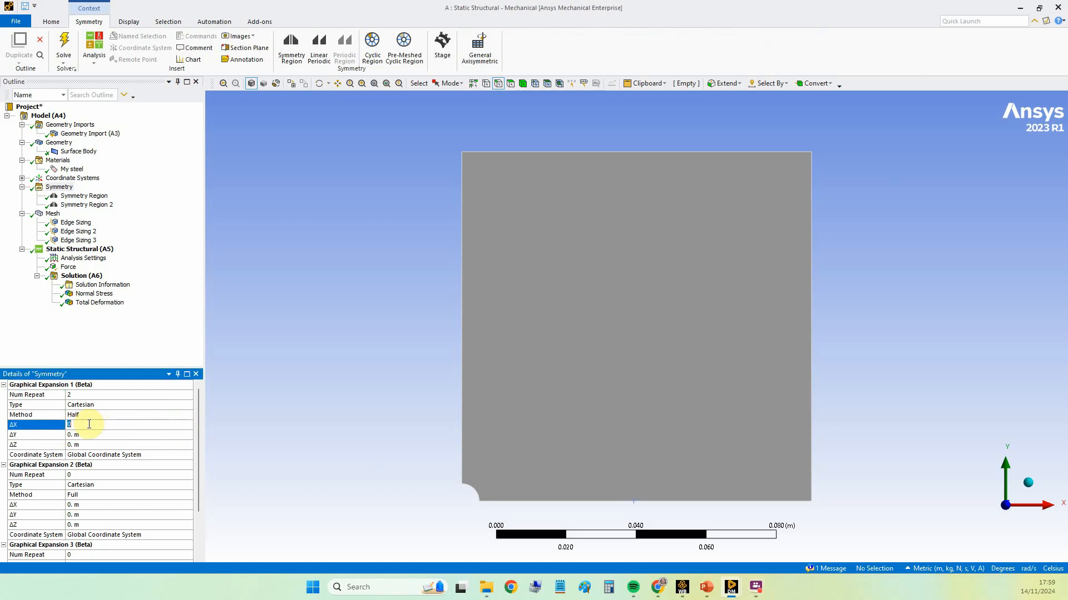
{"action": "type", "text": "1."}
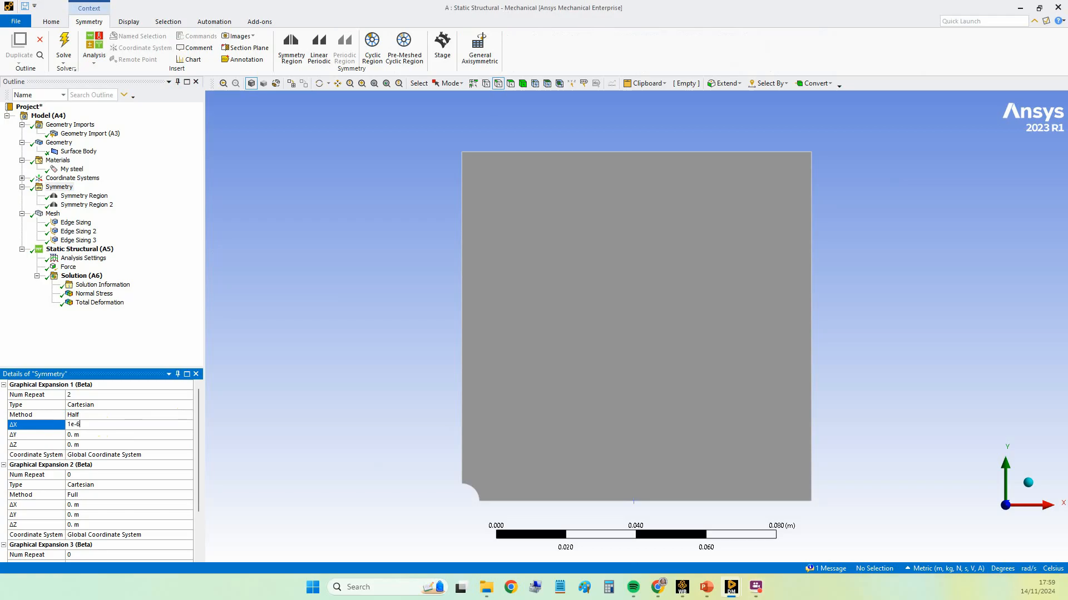
{"action": "type", "text": "e-006"}
{"action": "key", "text": "Return"}
Step: Display the Normal Stress result with the expansion across the vertical symmetry edge and fit the expanded plate in view
{"action": "left_click", "coordinate": [94, 293]}
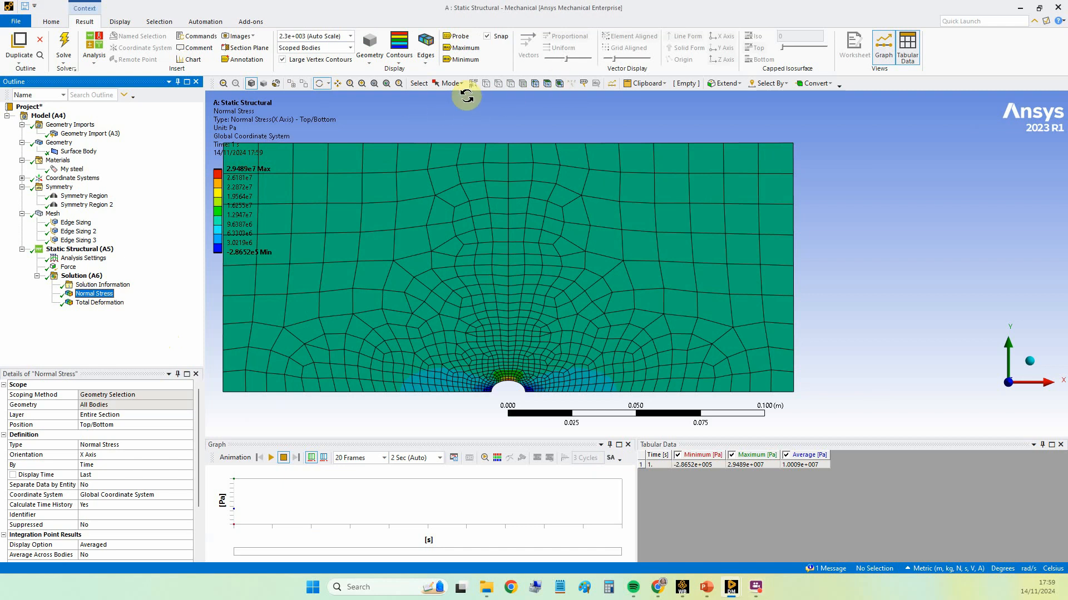
{"action": "left_click", "coordinate": [376, 84]}
{"action": "scroll", "coordinate": [436, 239], "scroll_direction": "down", "scroll_amount": 1}
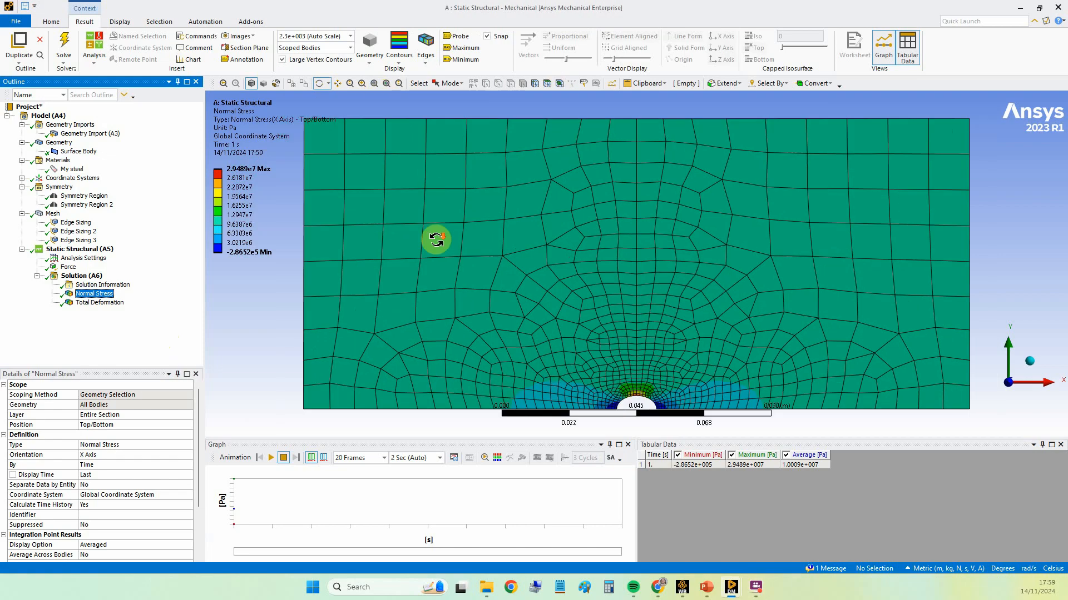
{"action": "scroll", "coordinate": [436, 239], "scroll_direction": "down", "scroll_amount": 3}
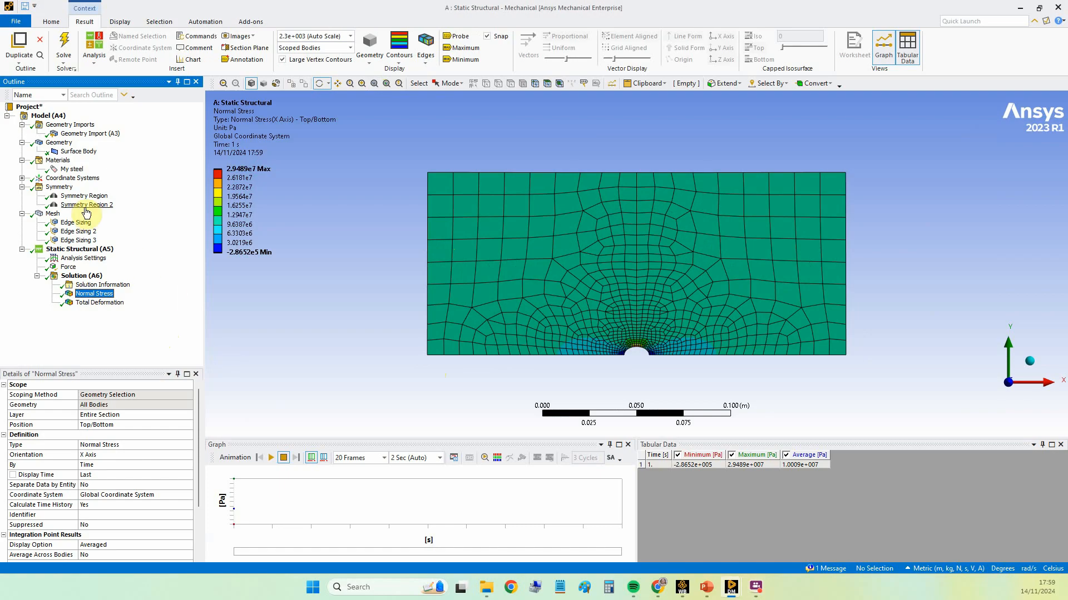
Step: Set the Symmetry object's Graphical Expansion 2 to 2 repeats, Half method and ΔY of 1e-6 m
{"action": "left_click", "coordinate": [59, 187]}
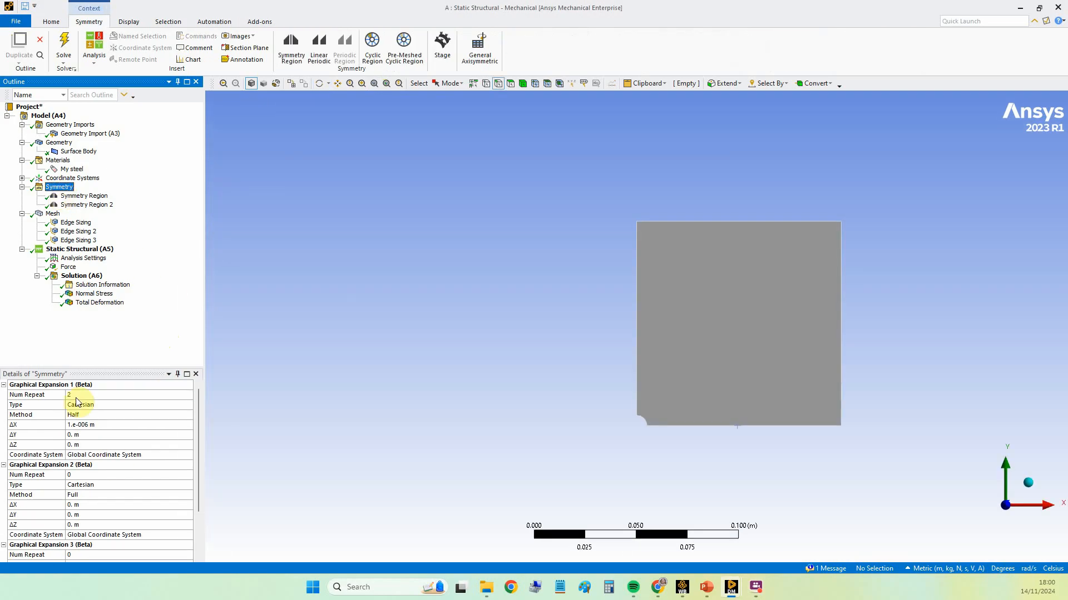
{"action": "left_click", "coordinate": [76, 476]}
{"action": "type", "text": "2"}
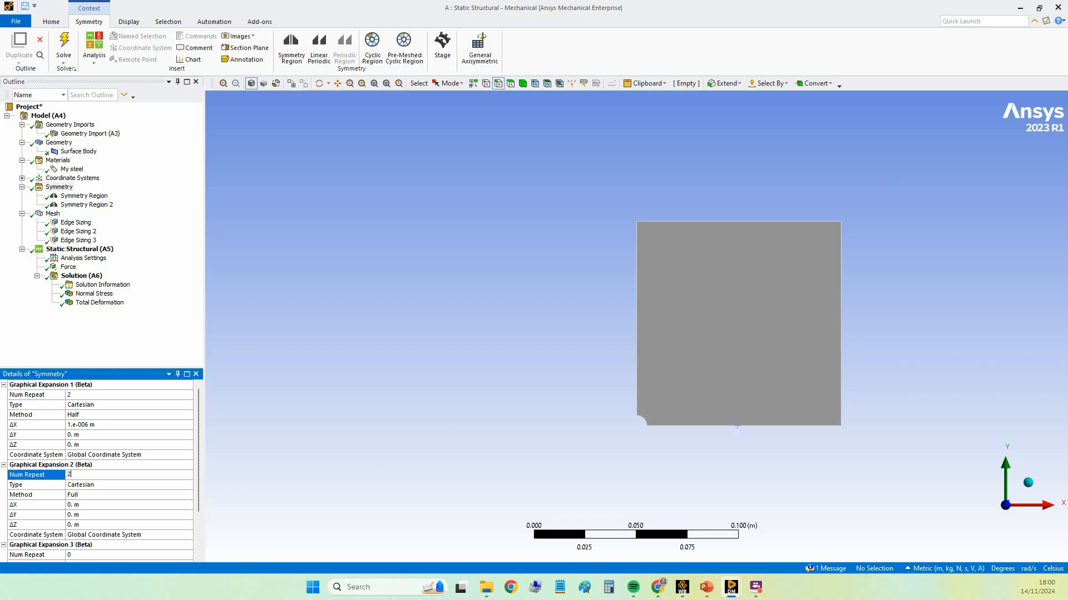
{"action": "left_click", "coordinate": [107, 495]}
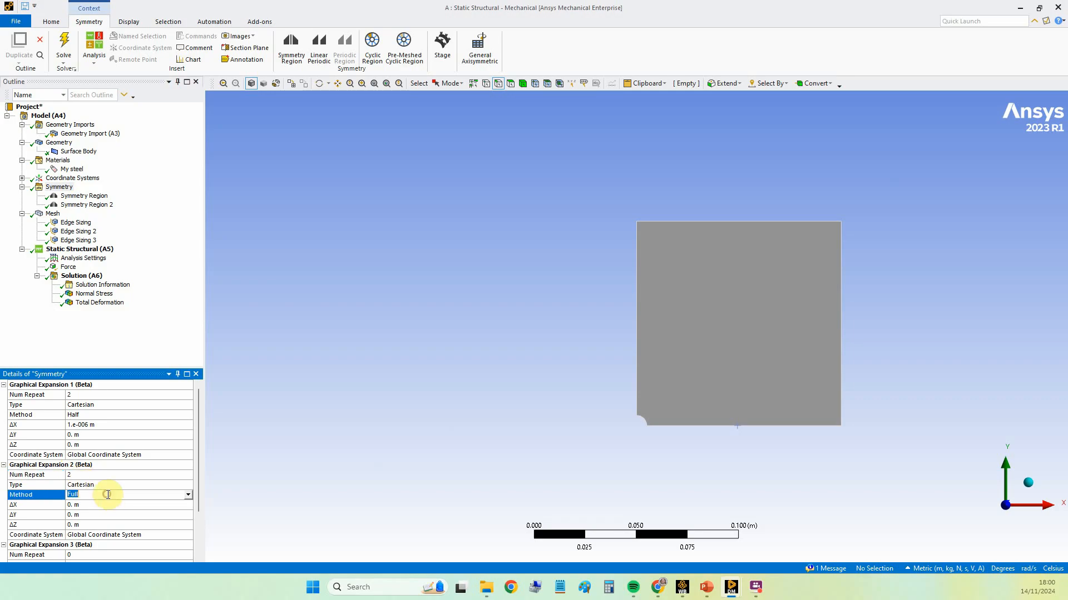
{"action": "left_click", "coordinate": [188, 495]}
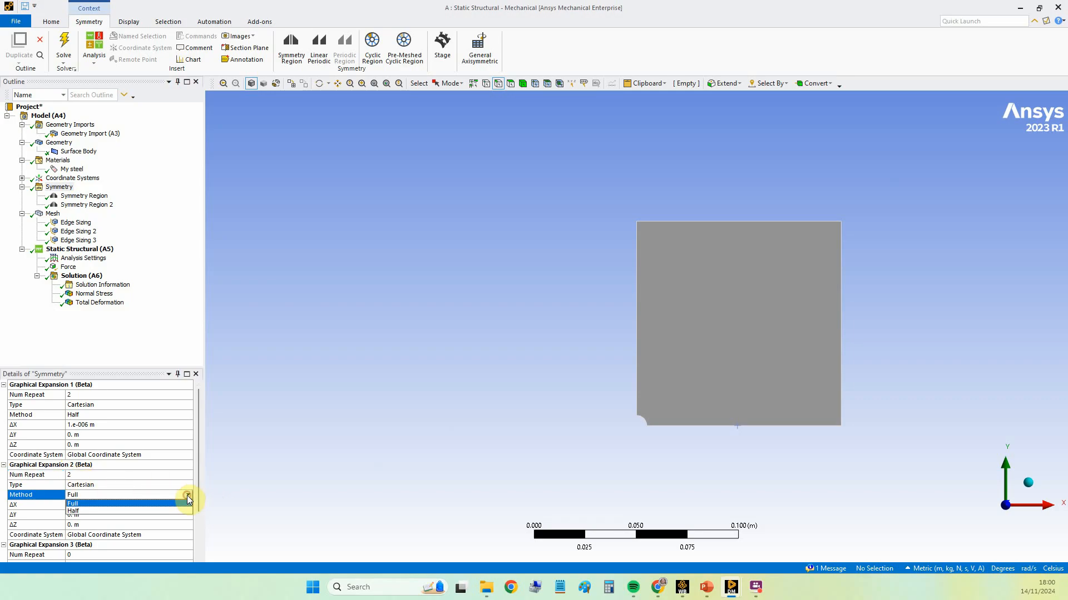
{"action": "left_click", "coordinate": [167, 511]}
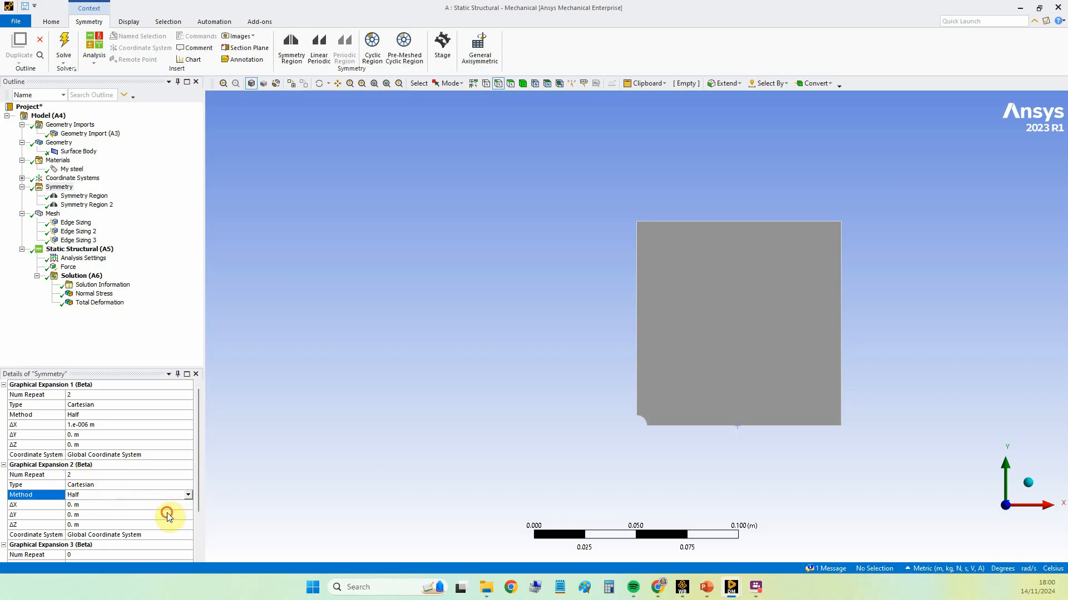
{"action": "left_click", "coordinate": [92, 515]}
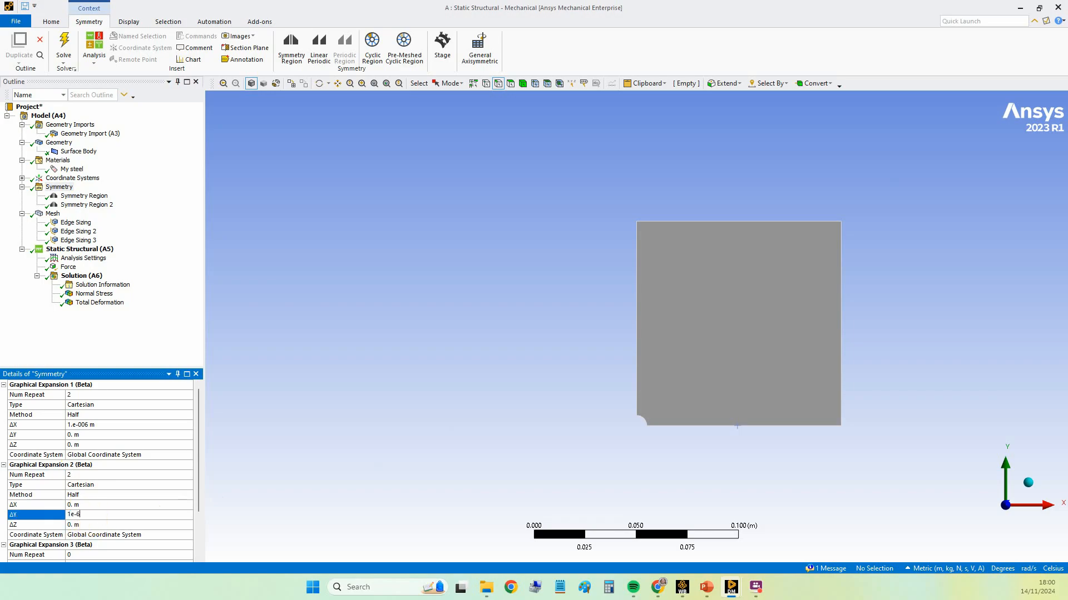
{"action": "type", "text": "1e-6"}
{"action": "key", "text": "Return"}
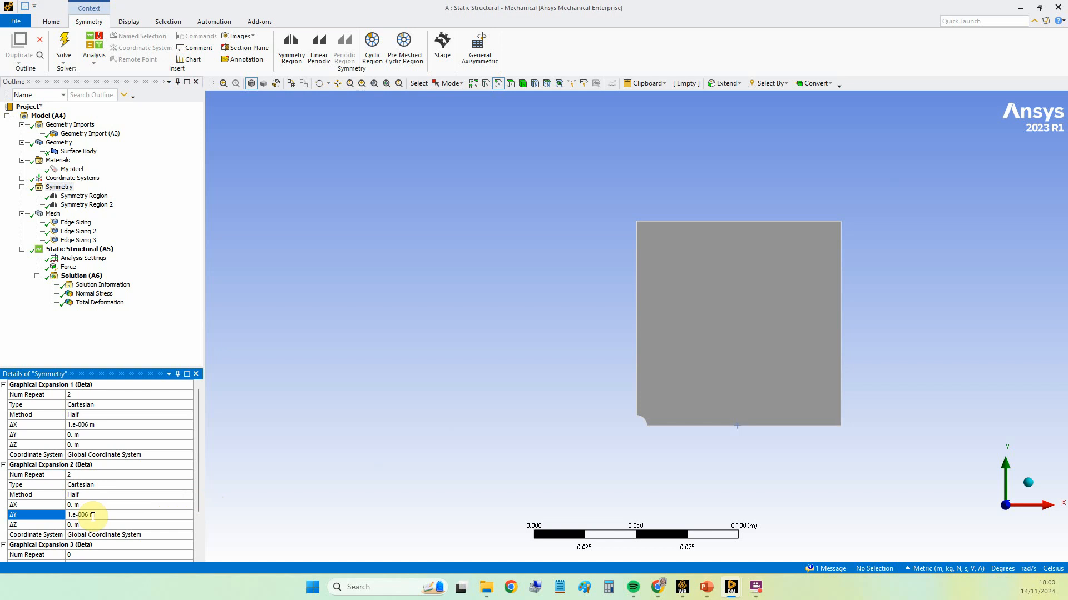
Step: Display the Normal Stress result on the fully expanded plate and fit it in view
{"action": "left_click", "coordinate": [68, 392]}
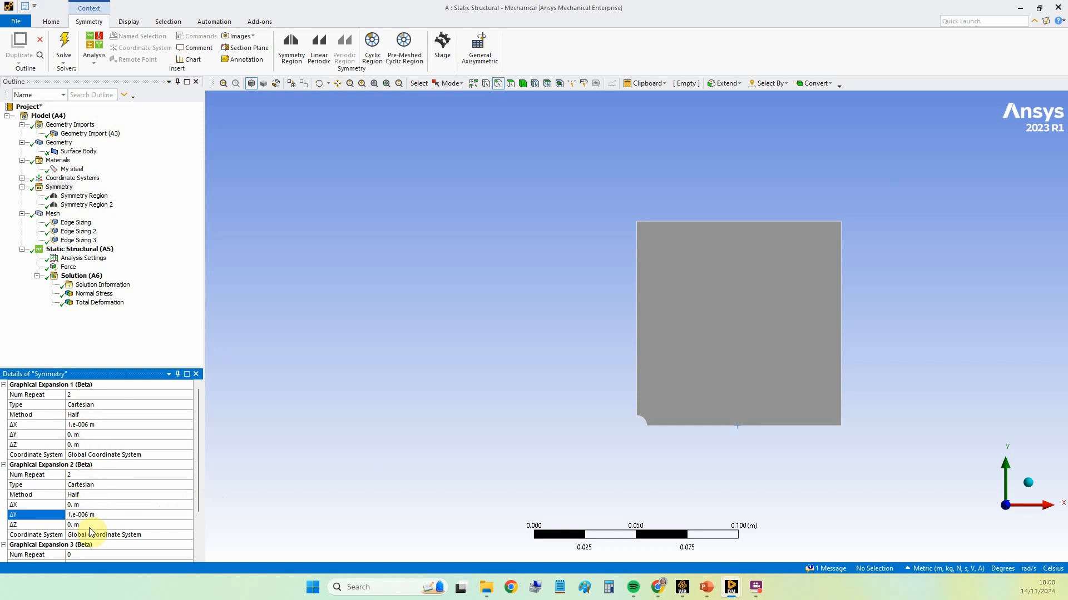
{"action": "left_click", "coordinate": [94, 294]}
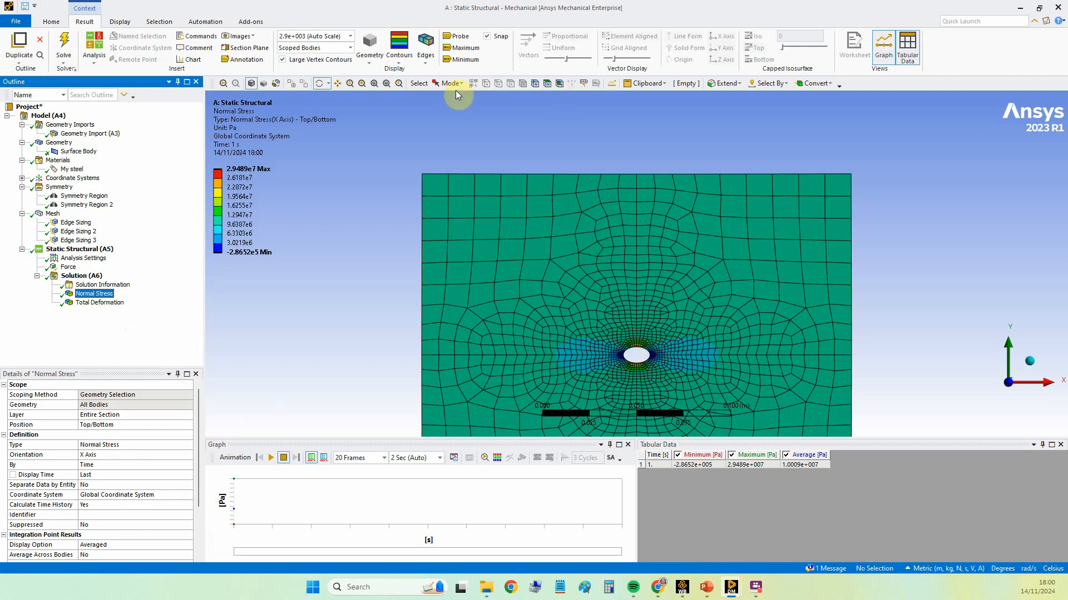
{"action": "left_click", "coordinate": [374, 83]}
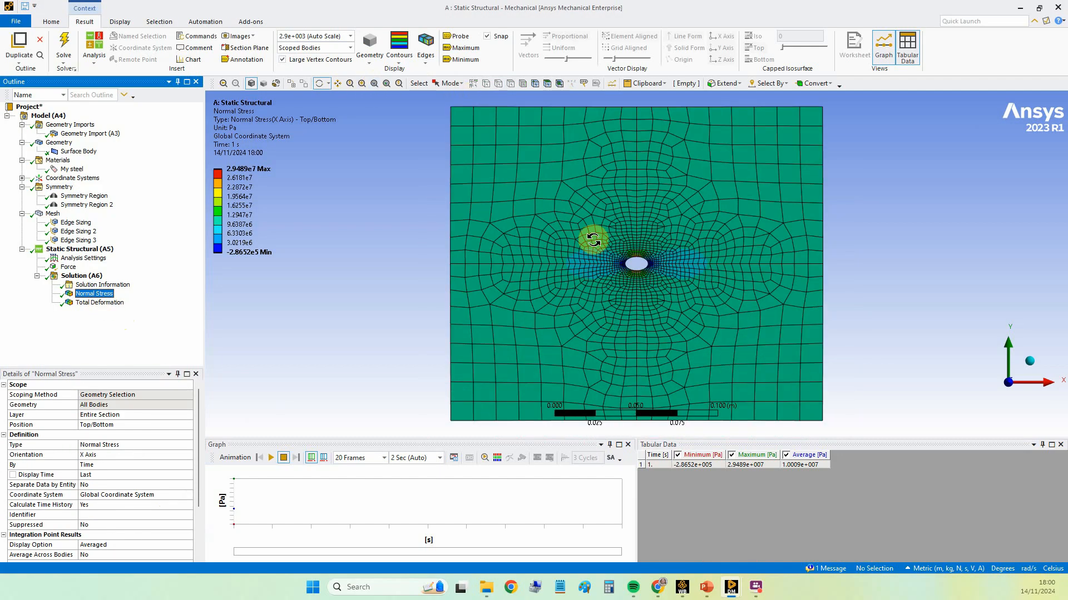
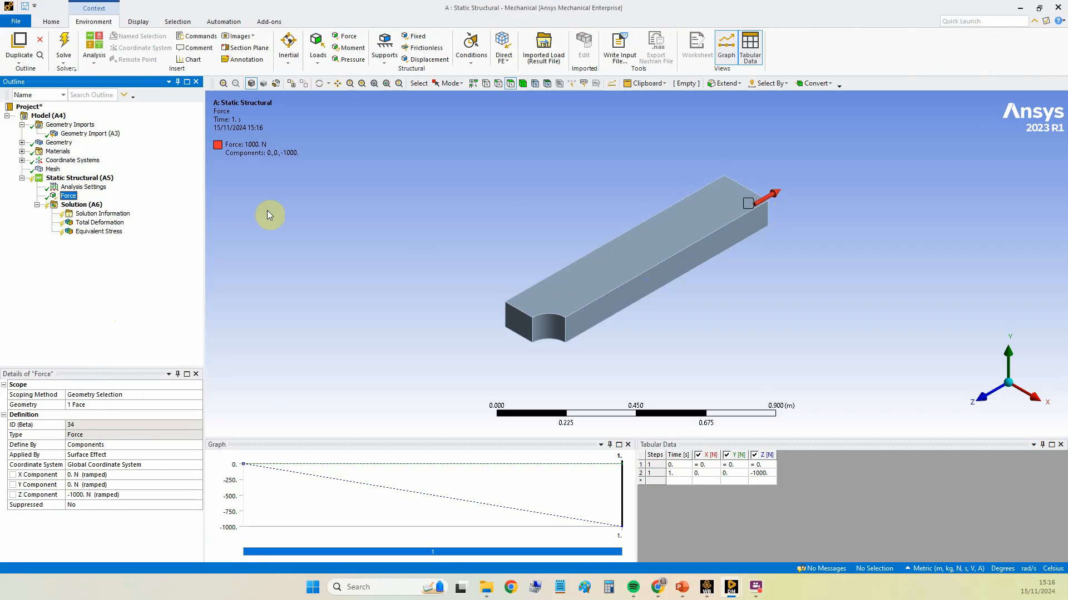
Step: Review the 3D block's Total Deformation and Equivalent Stress results, its geometry and its mesh
{"action": "left_click", "coordinate": [114, 223]}
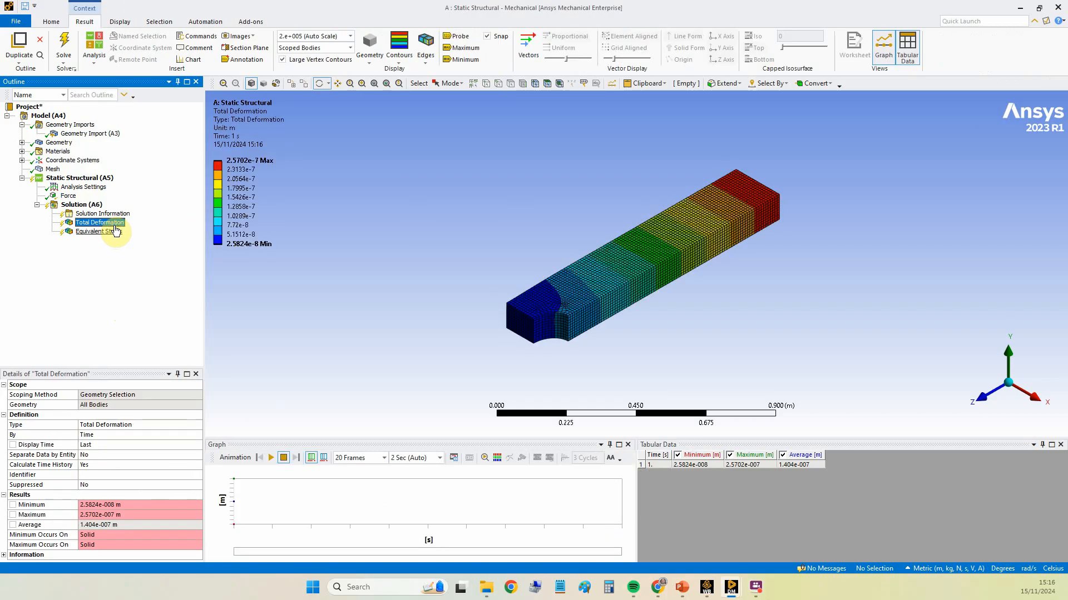
{"action": "left_click", "coordinate": [114, 231]}
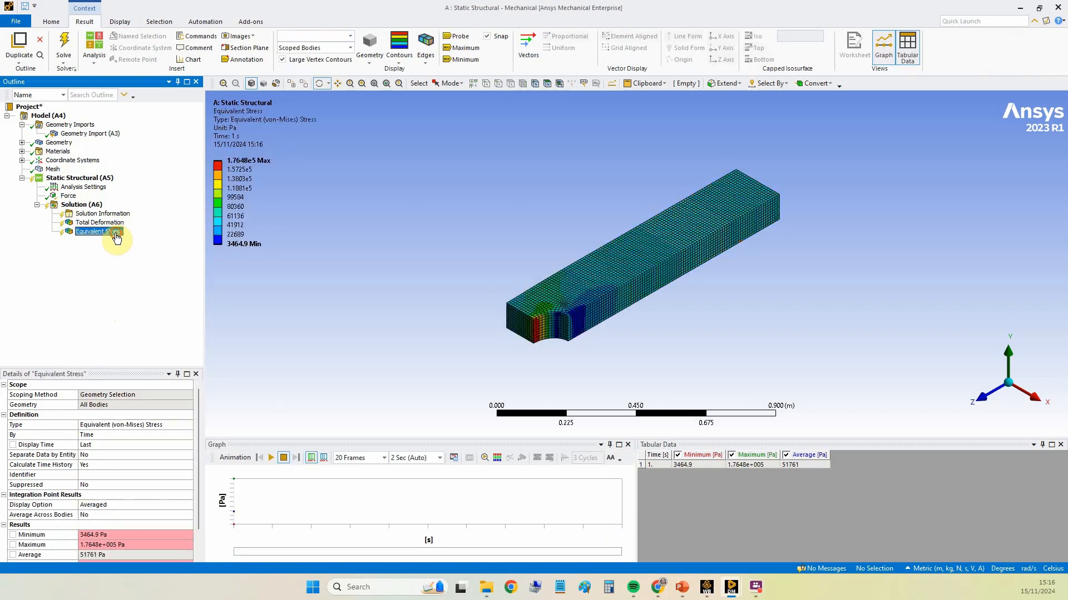
{"action": "left_click", "coordinate": [54, 145]}
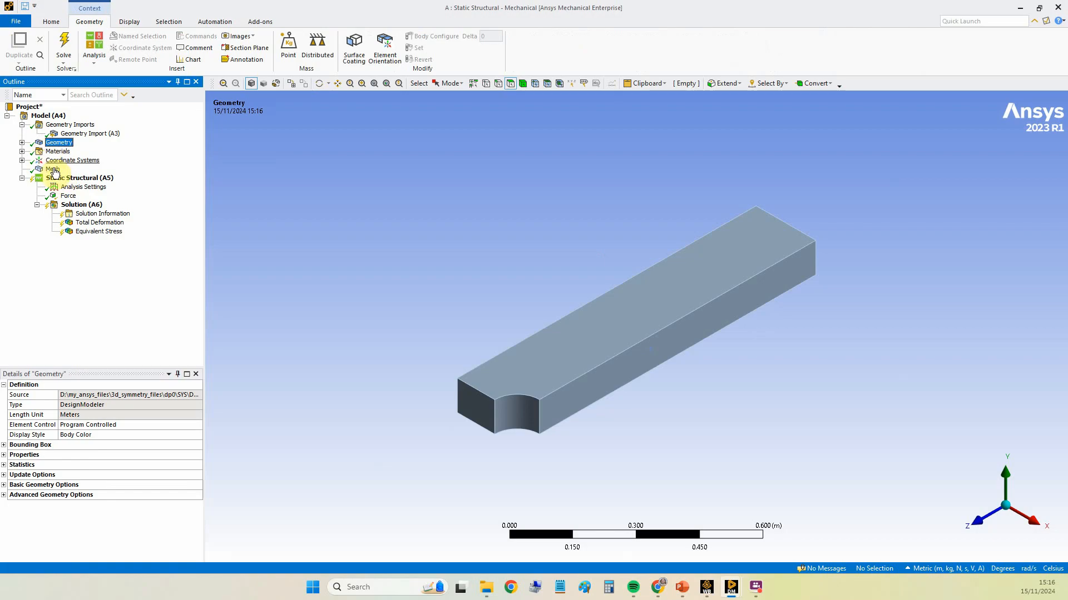
{"action": "left_click", "coordinate": [53, 161]}
{"action": "left_click", "coordinate": [53, 170]}
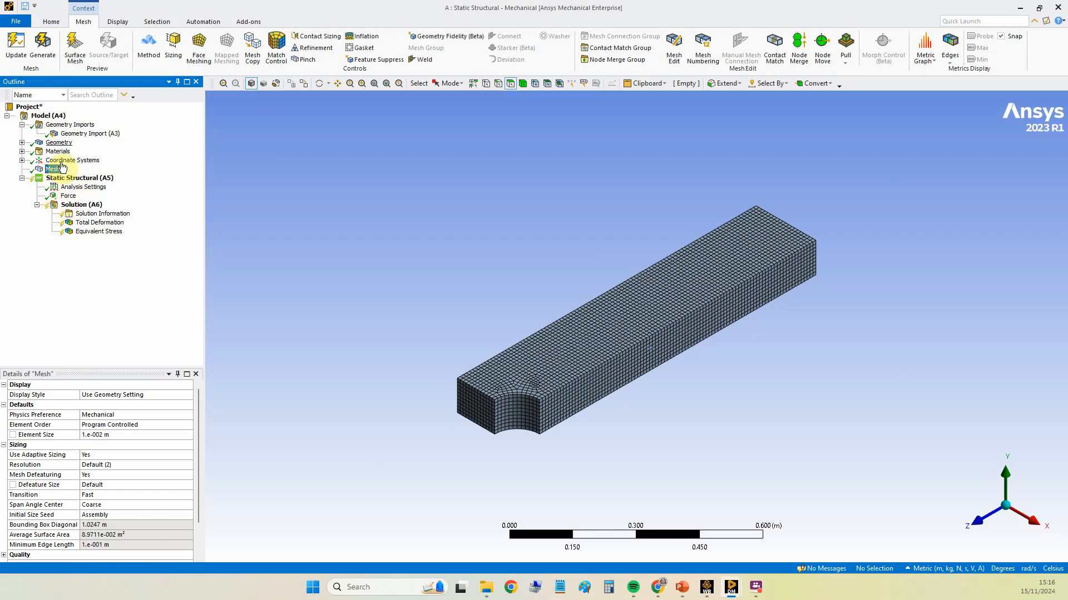
Step: Insert a Symmetry object under the 3D block's Model
{"action": "right_click", "coordinate": [56, 118]}
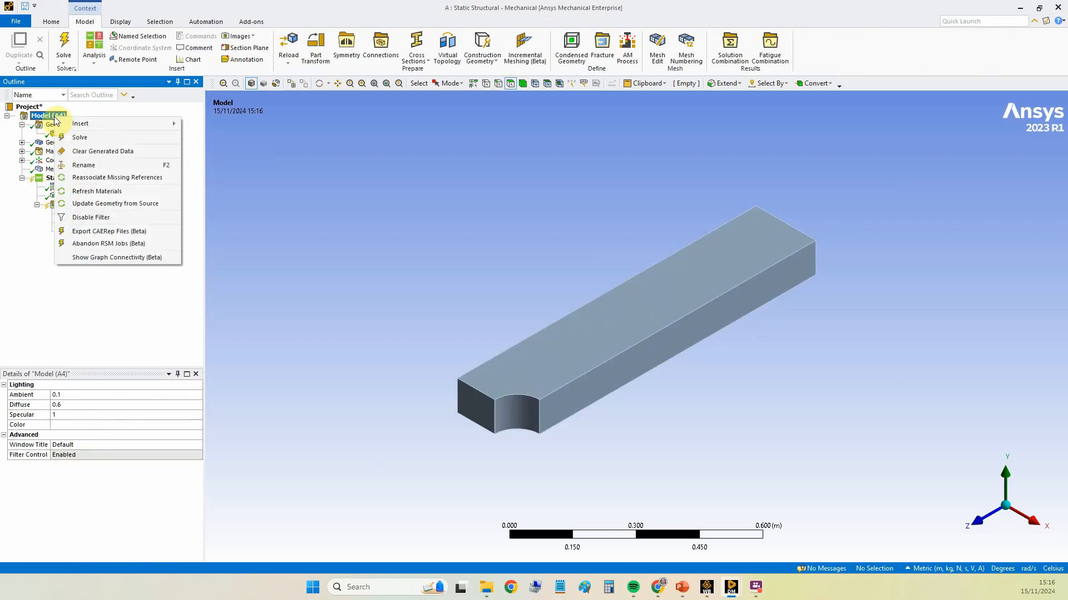
{"action": "mouse_move", "coordinate": [84, 124]}
{"action": "left_click", "coordinate": [220, 208]}
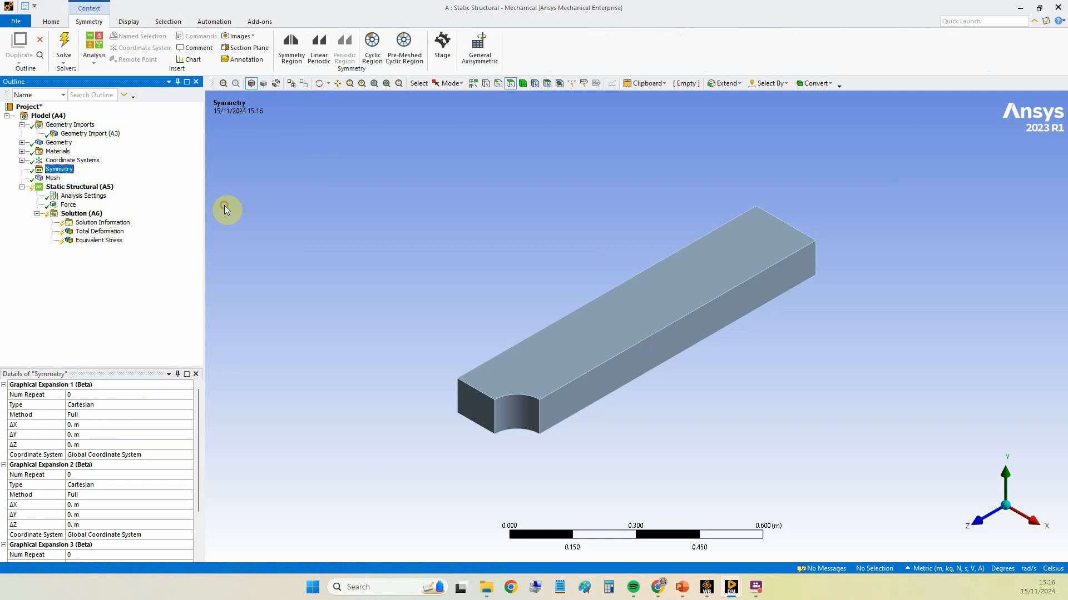
Step: Insert a symmetry region under Symmetry and scope it to the block's long side face adjoining the notch, normal to the X Axis
{"action": "left_click", "coordinate": [48, 177]}
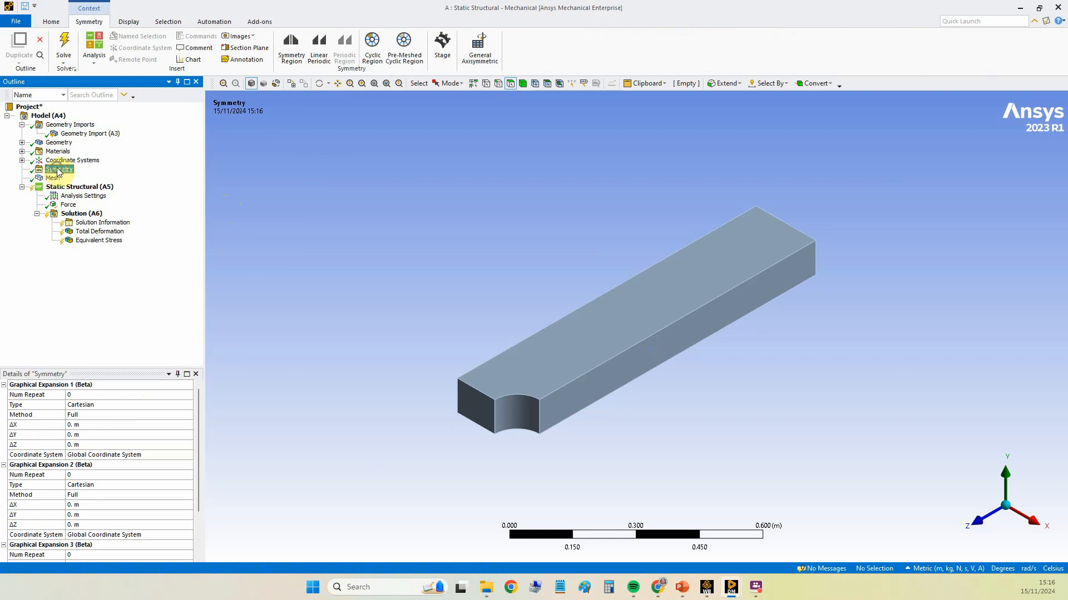
{"action": "right_click", "coordinate": [58, 171]}
{"action": "mouse_move", "coordinate": [95, 174]}
{"action": "left_click", "coordinate": [144, 176]}
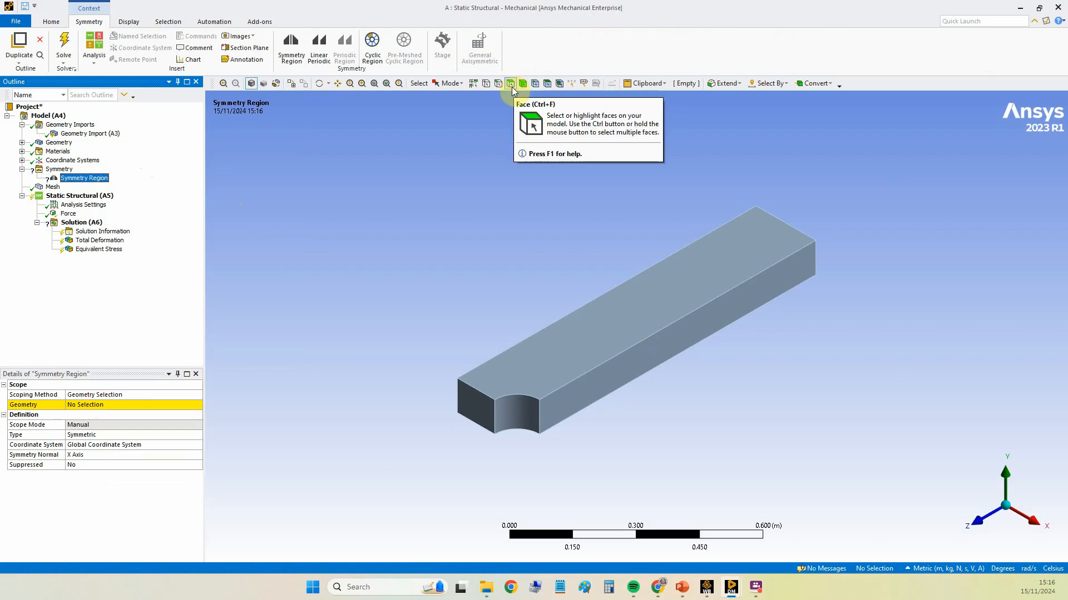
{"action": "left_click", "coordinate": [676, 339]}
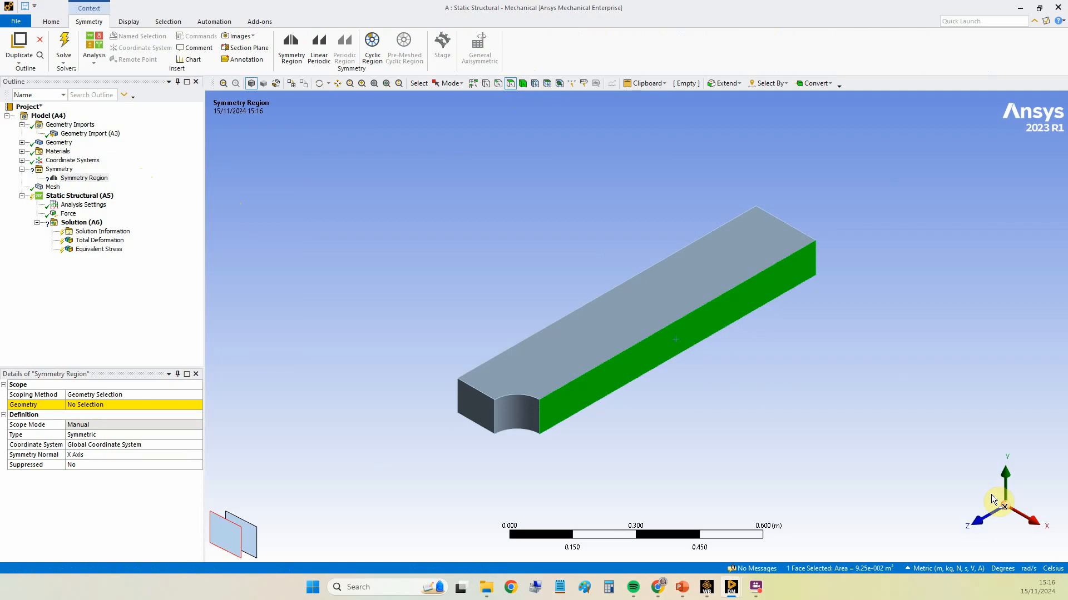
{"action": "left_click", "coordinate": [177, 399]}
{"action": "left_click", "coordinate": [100, 405]}
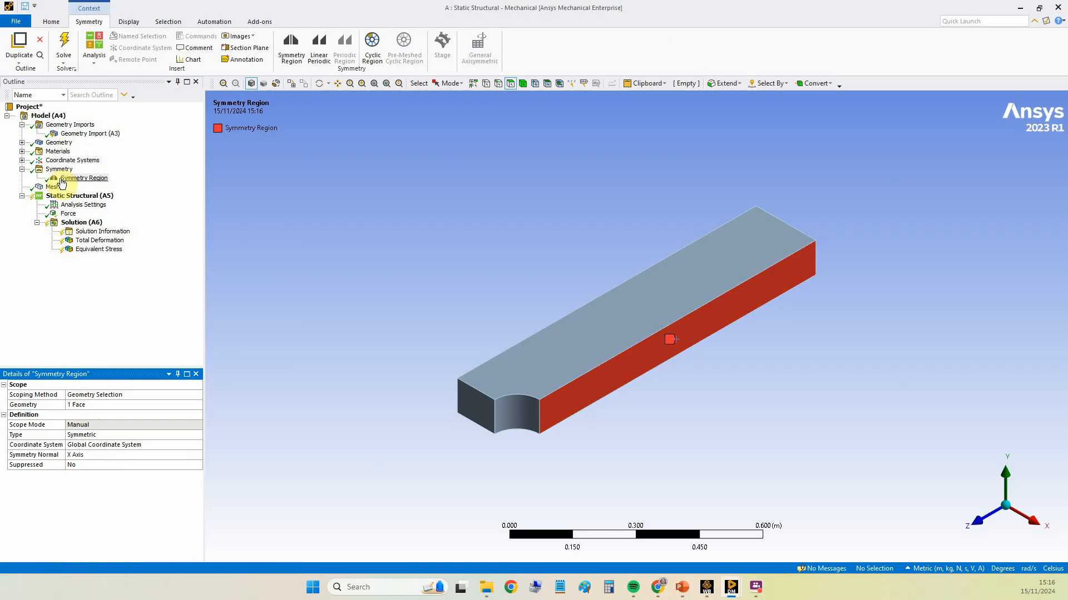
Step: Add a second symmetry region scoped to the small end face beside the notch, with Symmetry Normal set to Z Axis
{"action": "left_click", "coordinate": [60, 170]}
{"action": "right_click", "coordinate": [63, 175]}
{"action": "mouse_move", "coordinate": [89, 177]}
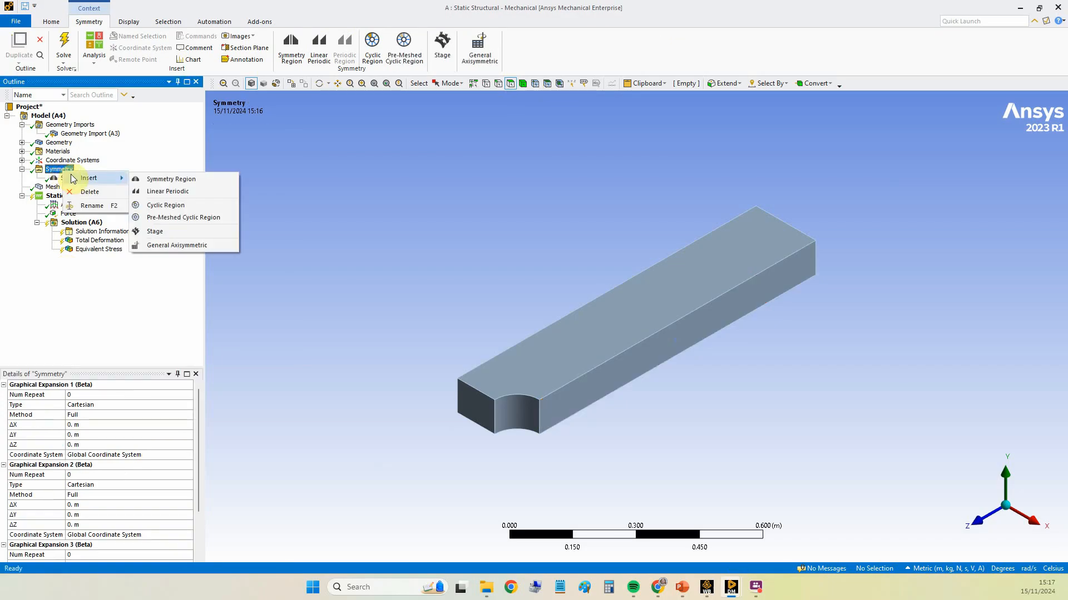
{"action": "left_click", "coordinate": [148, 178]}
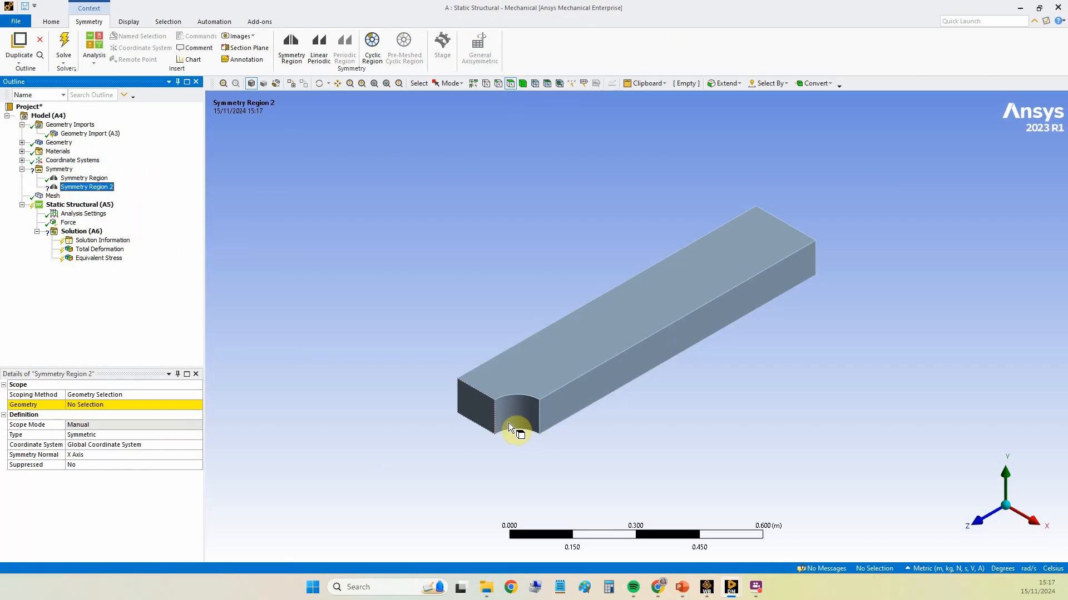
{"action": "left_click", "coordinate": [477, 417]}
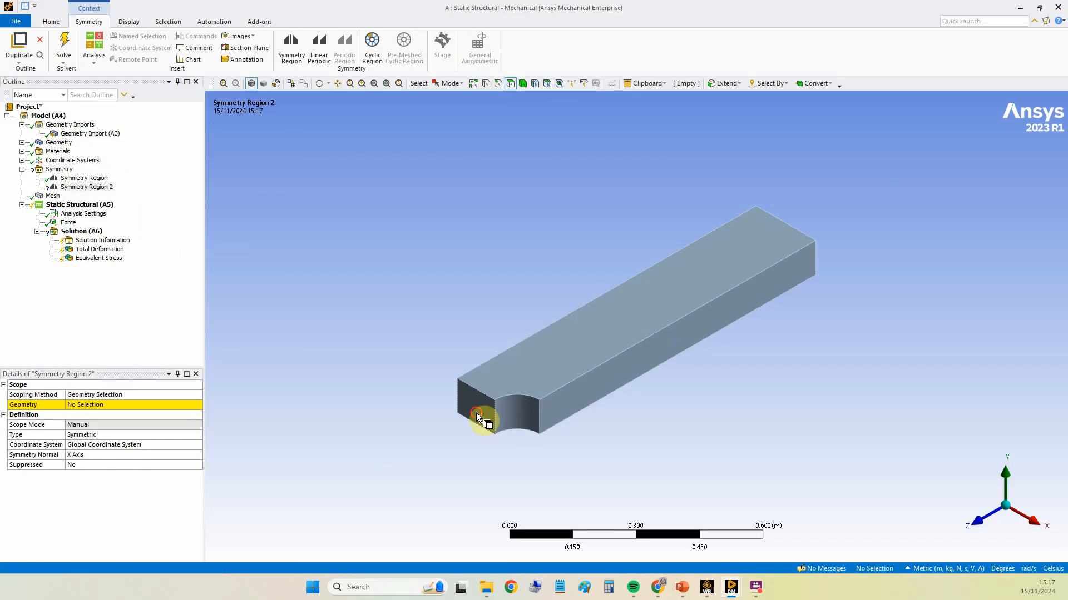
{"action": "left_click", "coordinate": [78, 405]}
{"action": "left_click", "coordinate": [83, 405]}
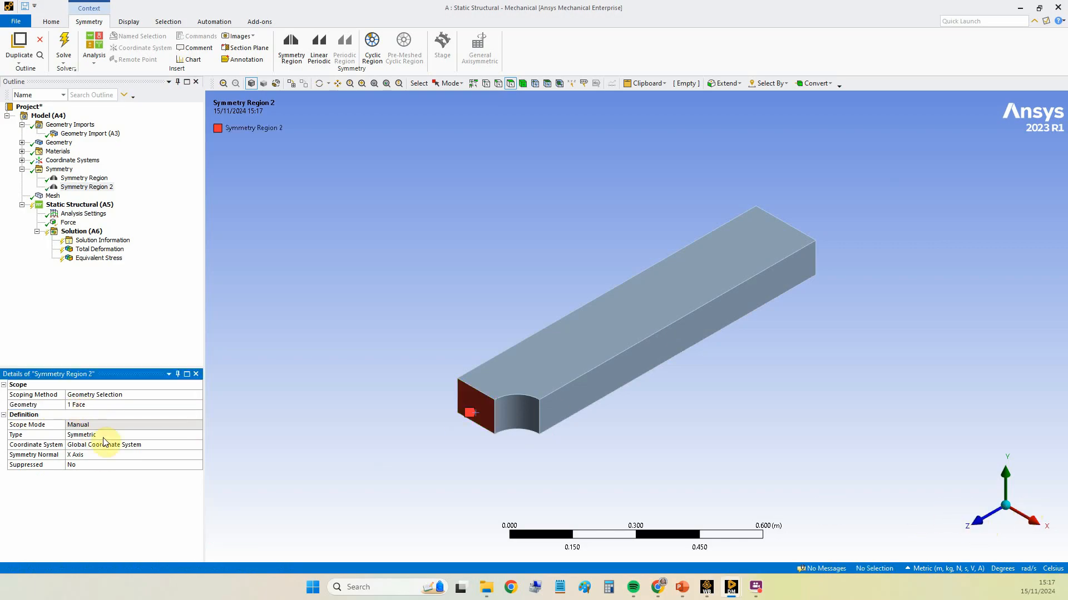
{"action": "left_click", "coordinate": [96, 455]}
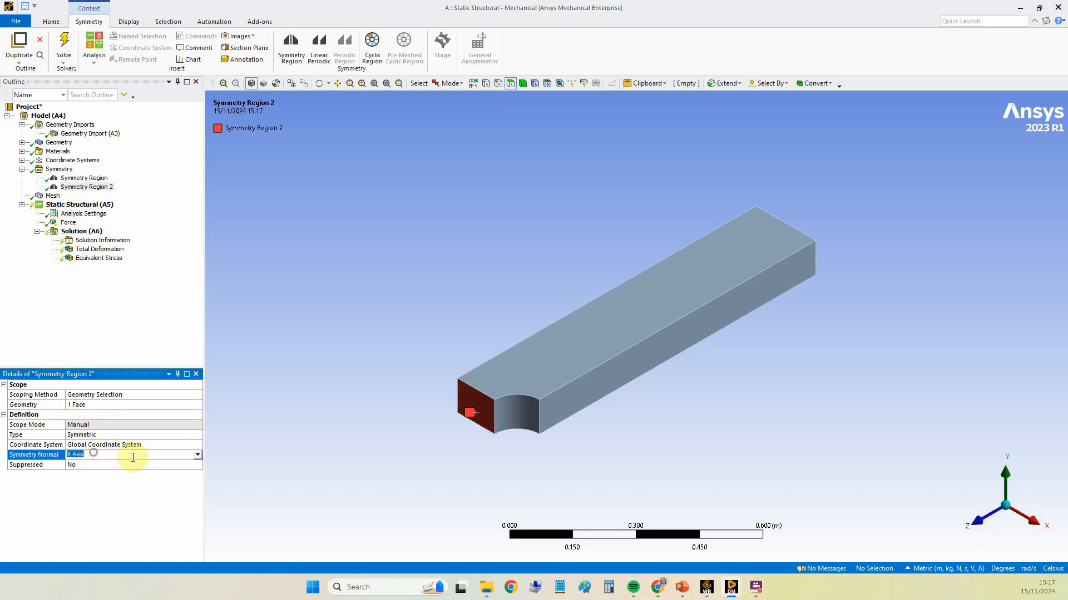
{"action": "left_click", "coordinate": [198, 455]}
{"action": "left_click", "coordinate": [176, 480]}
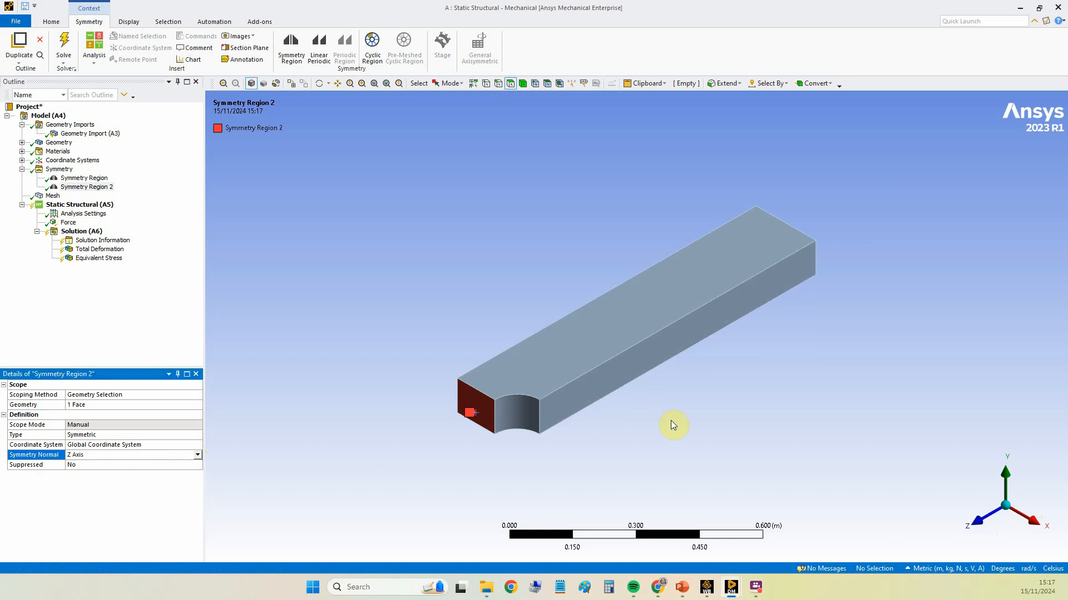
Step: Add a third symmetry region scoped to the block's underside face, with Symmetry Normal set to Y Axis
{"action": "middle_click_drag", "start_coordinate": [705, 385], "coordinate": [721, 298]}
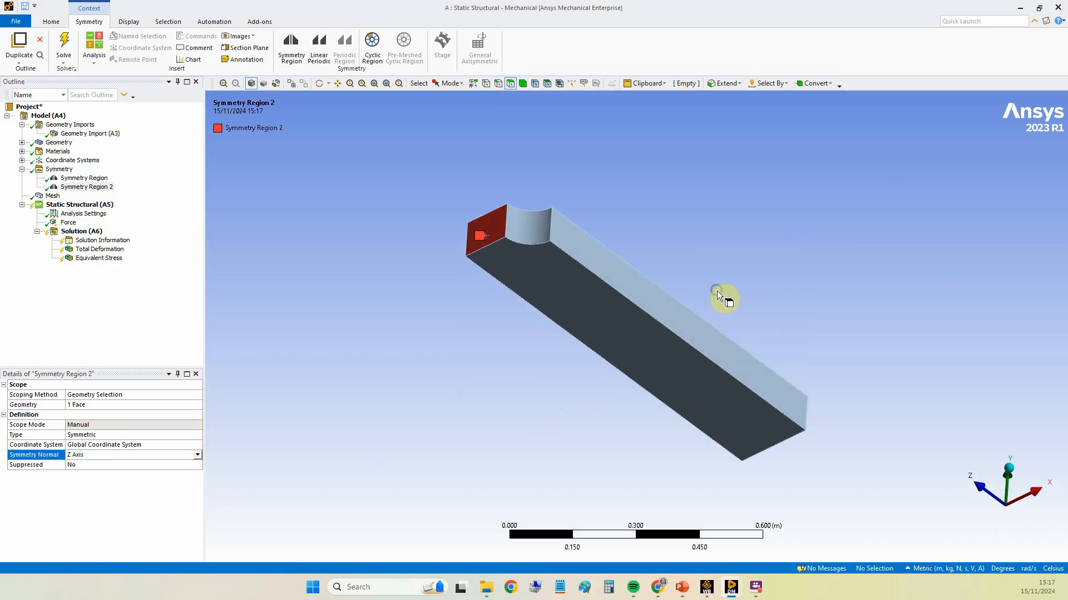
{"action": "left_click", "coordinate": [55, 170]}
{"action": "right_click", "coordinate": [56, 171]}
{"action": "mouse_move", "coordinate": [83, 177]}
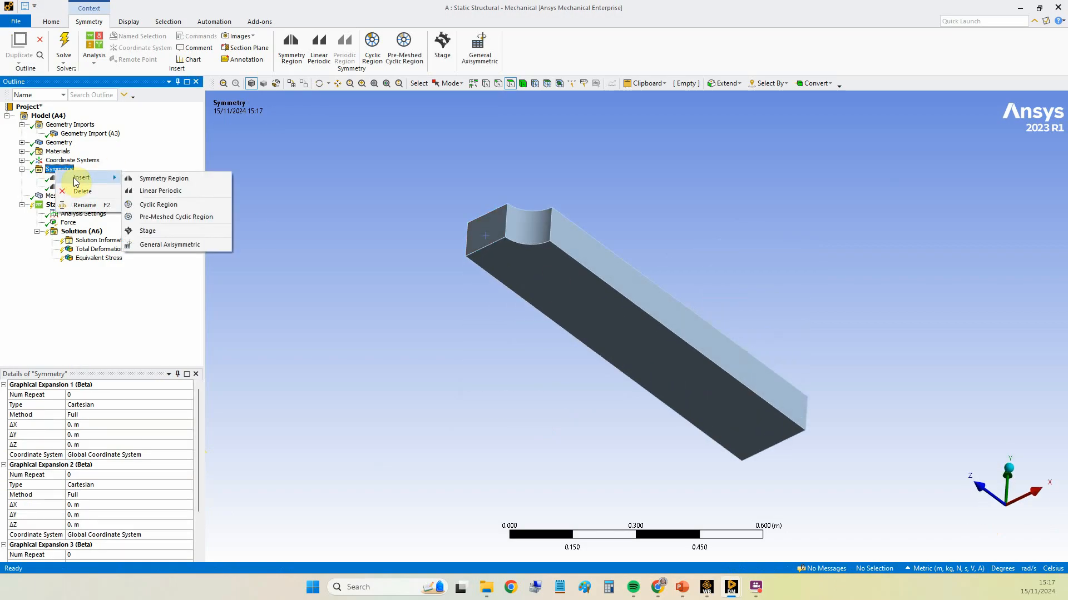
{"action": "left_click", "coordinate": [164, 178]}
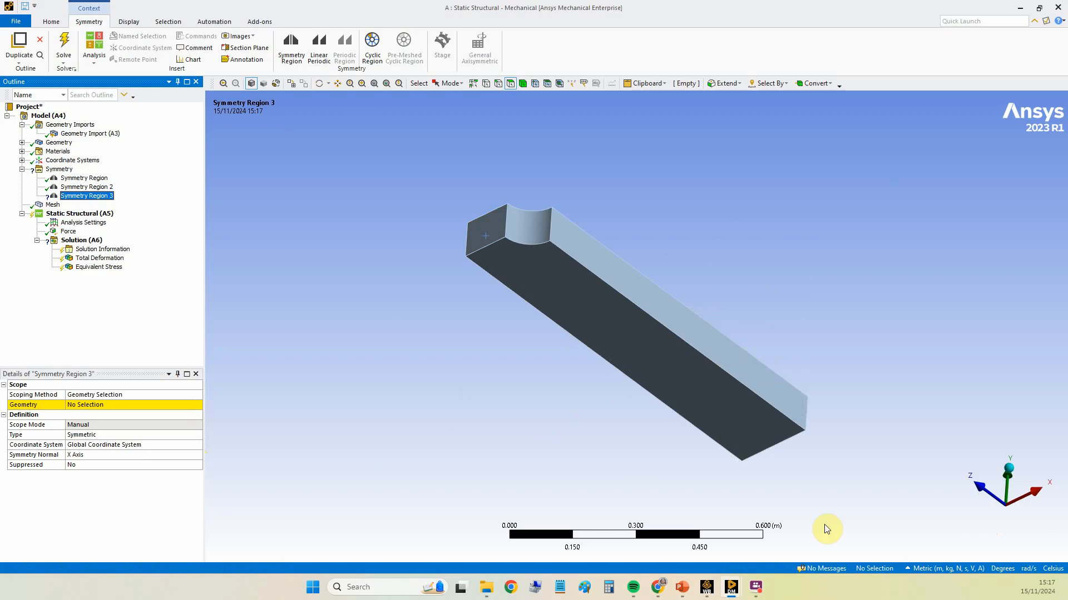
{"action": "left_click", "coordinate": [677, 380]}
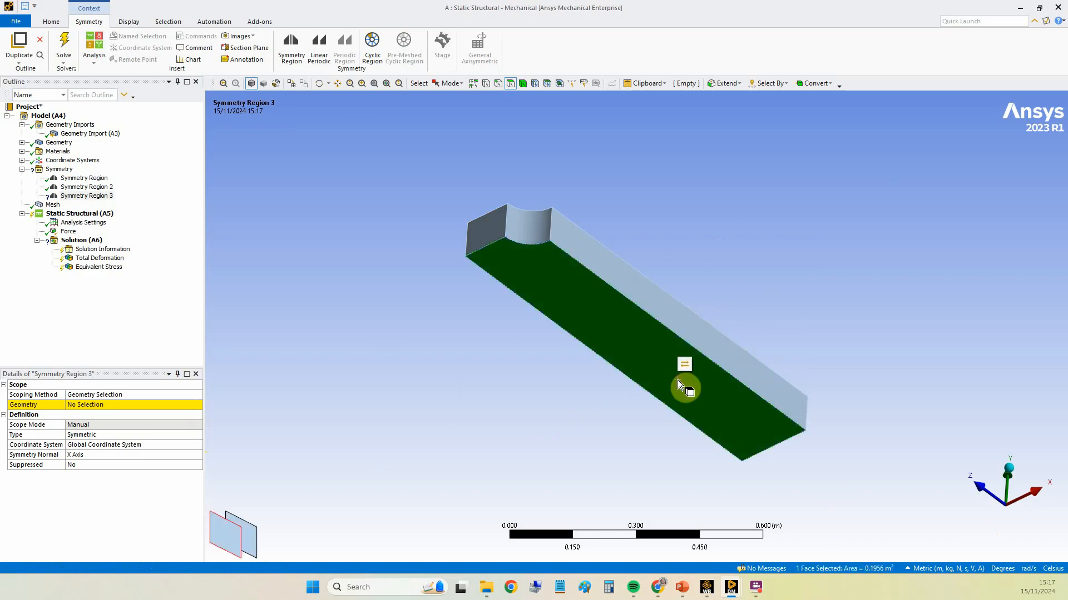
{"action": "left_click", "coordinate": [104, 407]}
{"action": "left_click", "coordinate": [101, 406]}
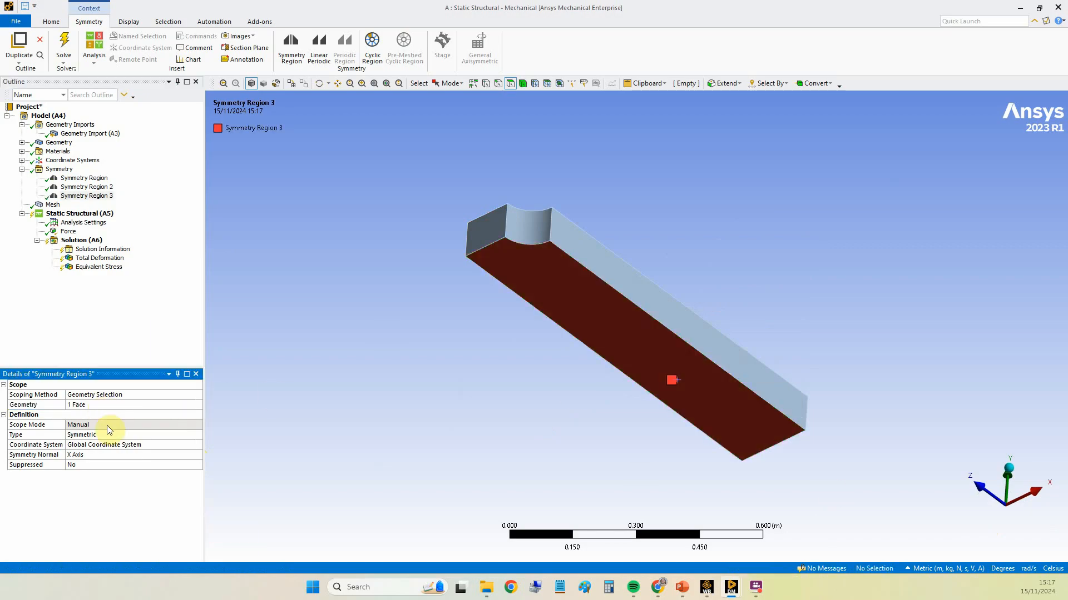
{"action": "left_click", "coordinate": [105, 455]}
{"action": "left_click", "coordinate": [197, 455]}
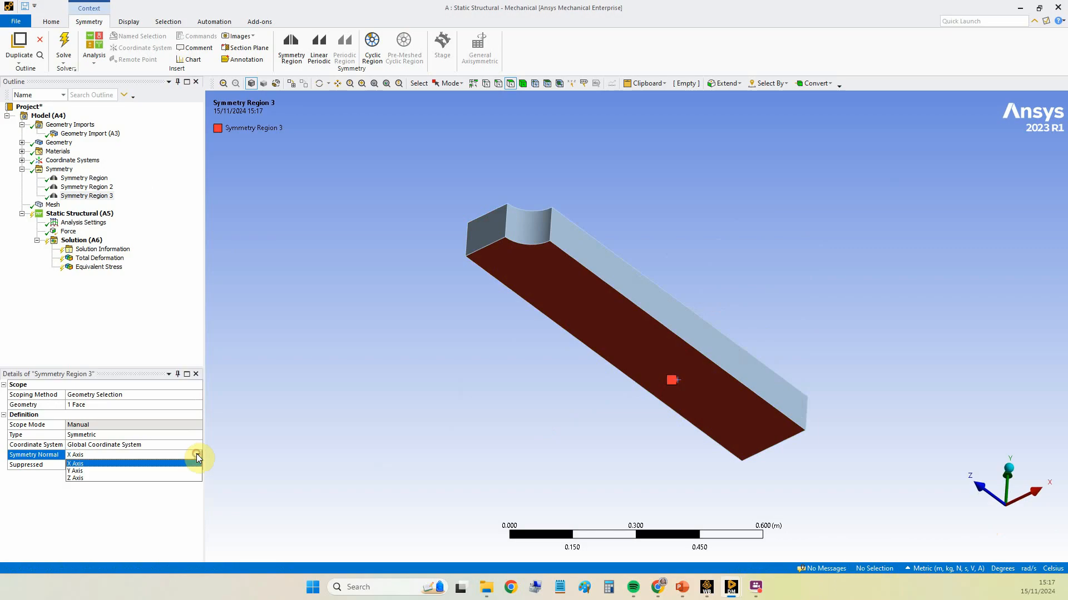
{"action": "left_click", "coordinate": [159, 473]}
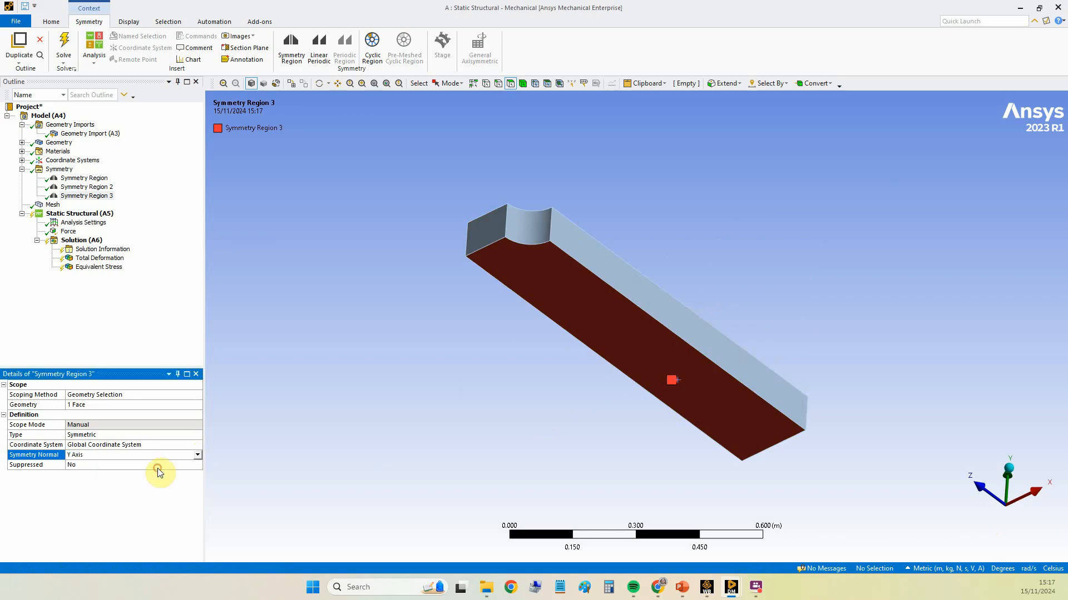
Step: Restore the isometric view and check the scoped face and normal of each of the three symmetry regions
{"action": "left_click", "coordinate": [1012, 471]}
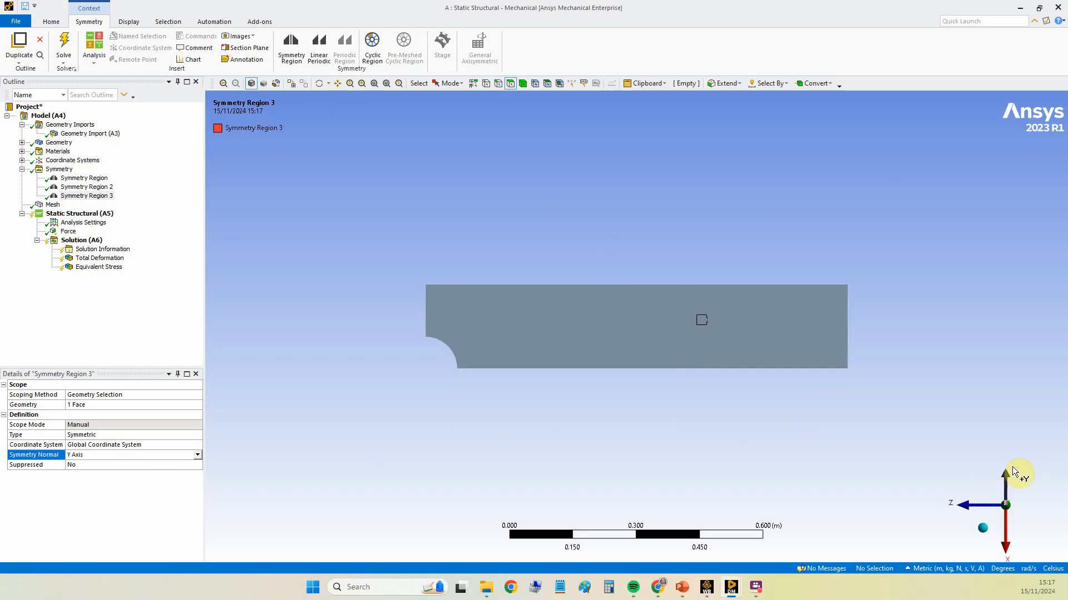
{"action": "left_click", "coordinate": [983, 531]}
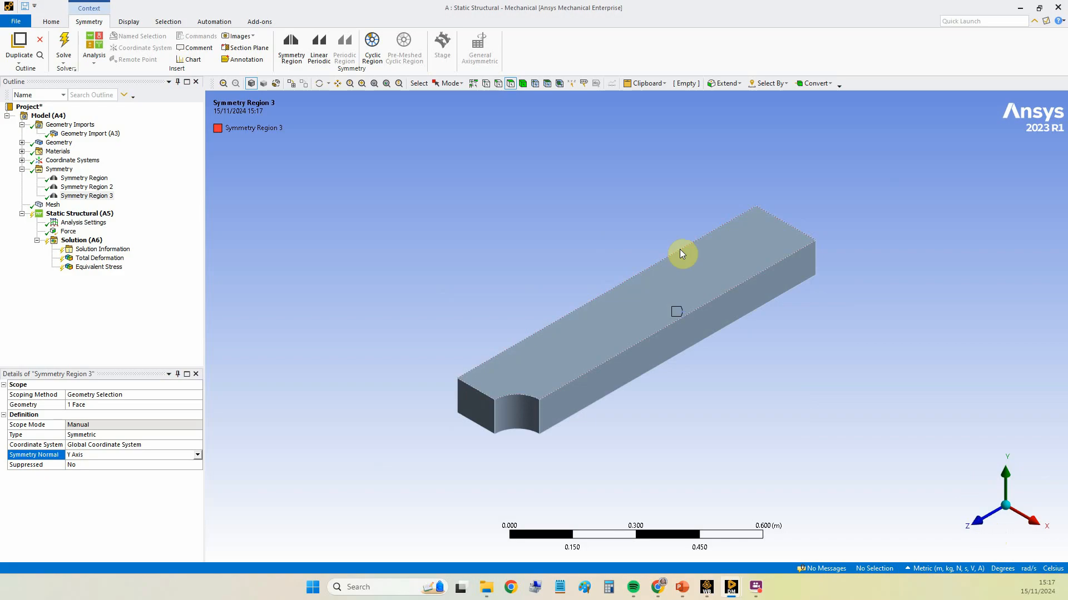
{"action": "left_click", "coordinate": [88, 178]}
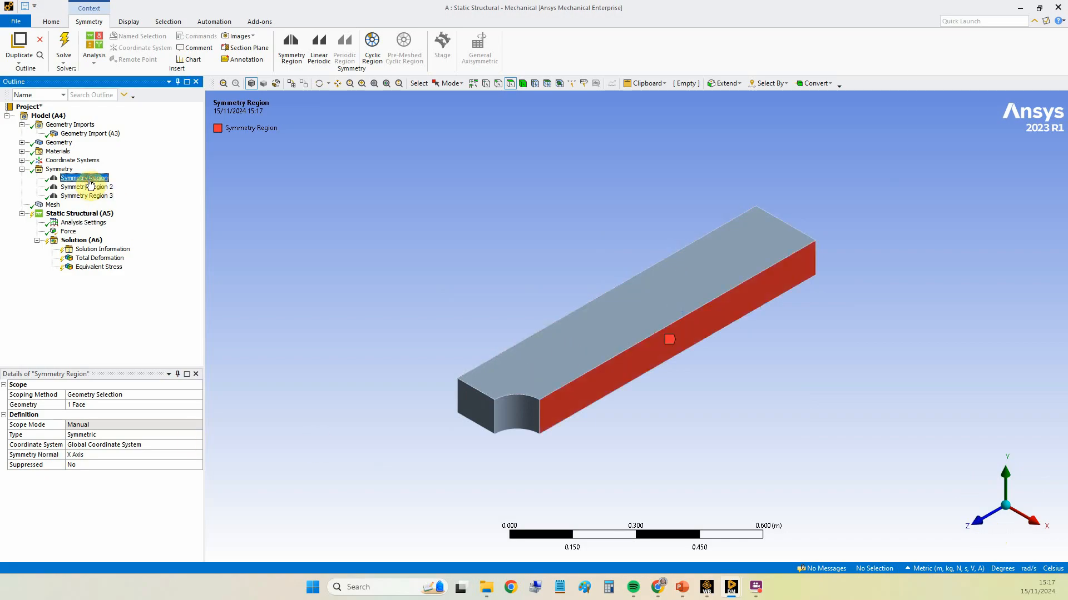
{"action": "left_click", "coordinate": [88, 187]}
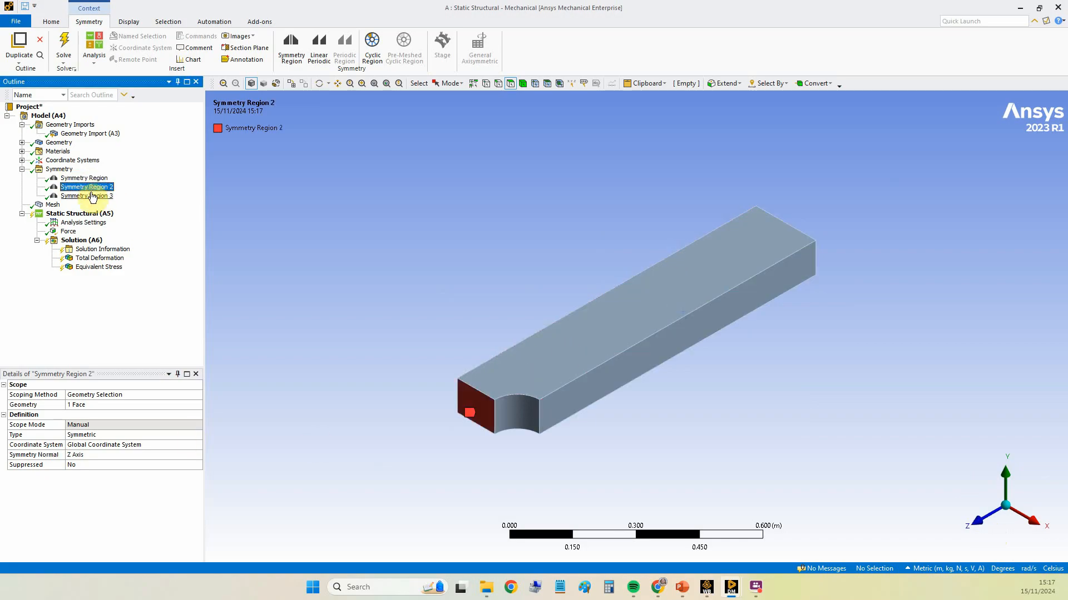
{"action": "left_click", "coordinate": [89, 196]}
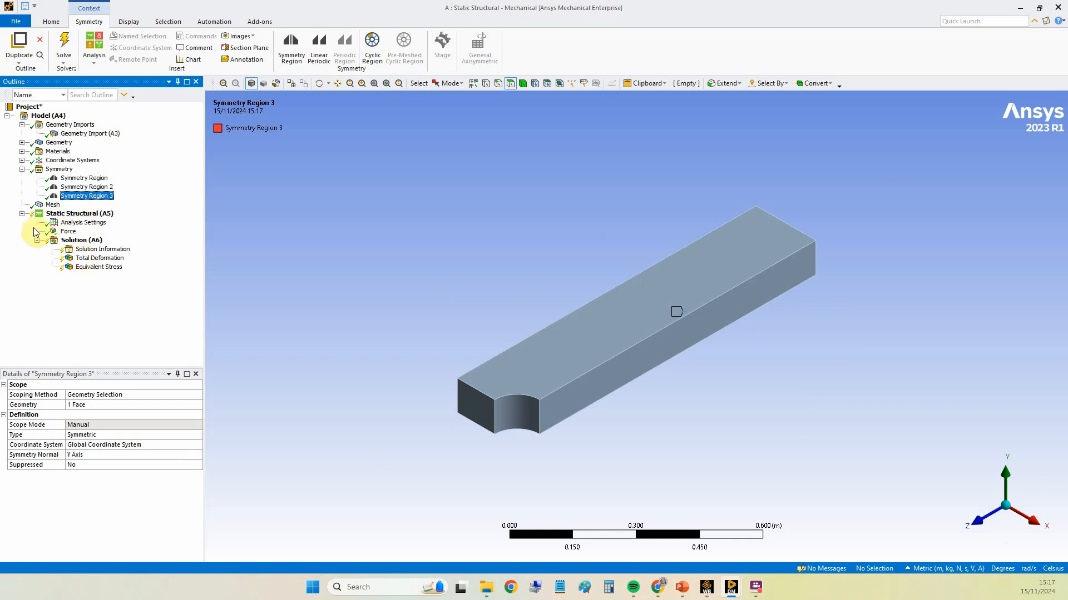
Step: Solve the static structural analysis and view the Total Deformation and Equivalent Stress results
{"action": "left_click", "coordinate": [63, 43]}
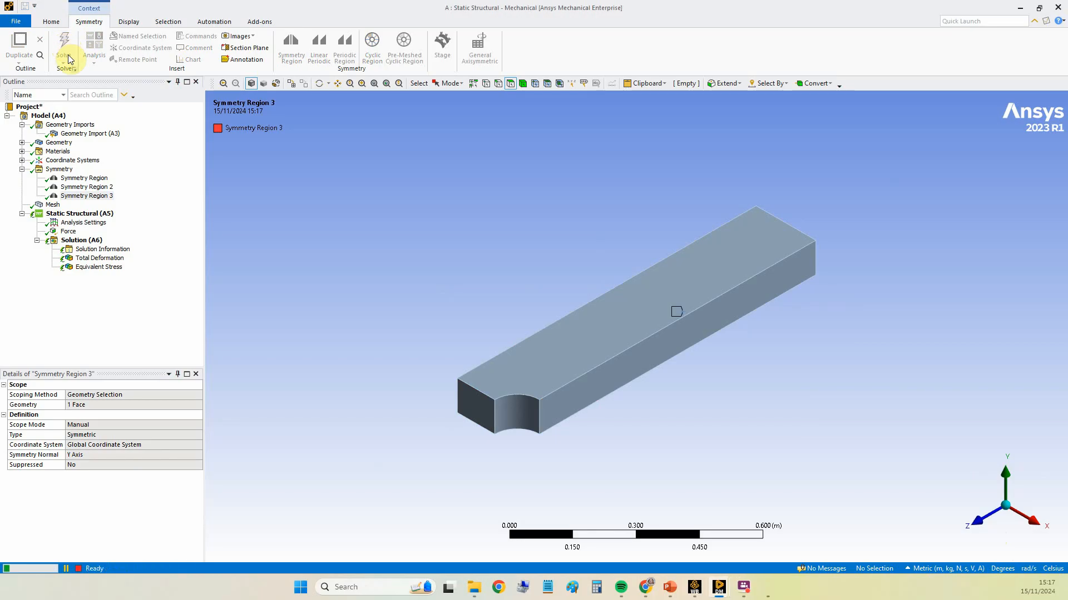
{"action": "left_click", "coordinate": [116, 259]}
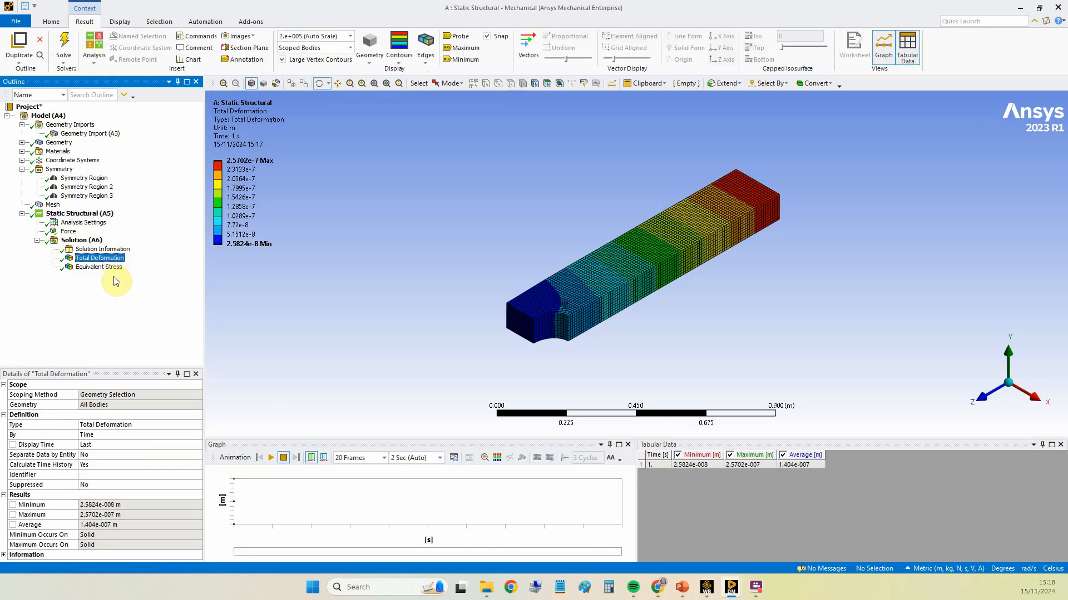
{"action": "left_click", "coordinate": [111, 268]}
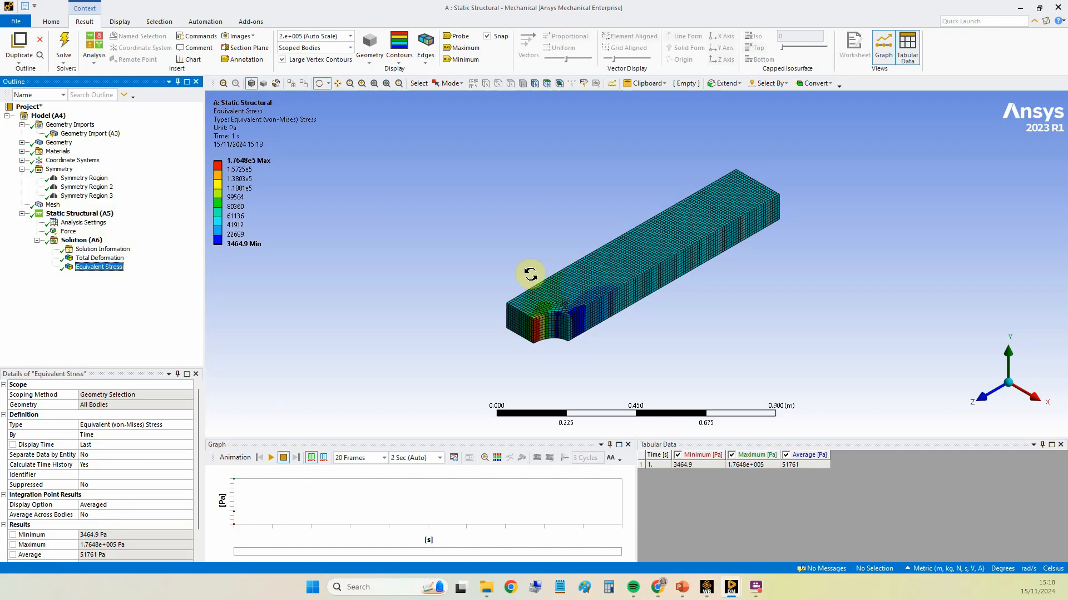
Step: Set the Symmetry object's Graphical Expansion 1 to 2 repeats, Half method and ΔX of 1e-6 m, and display the Total Deformation result
{"action": "left_click", "coordinate": [60, 170]}
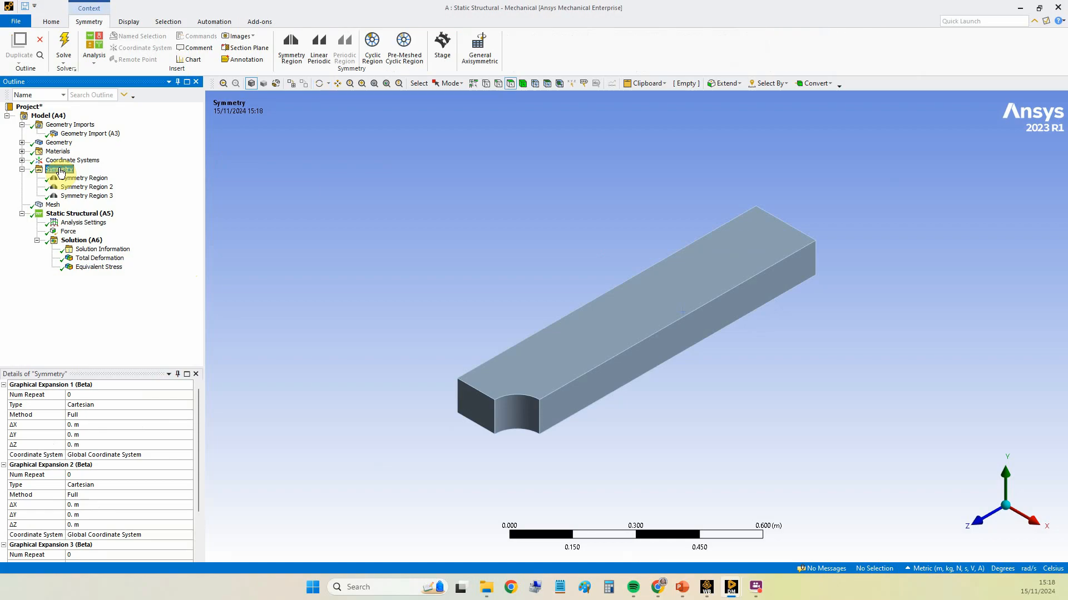
{"action": "left_click", "coordinate": [101, 394]}
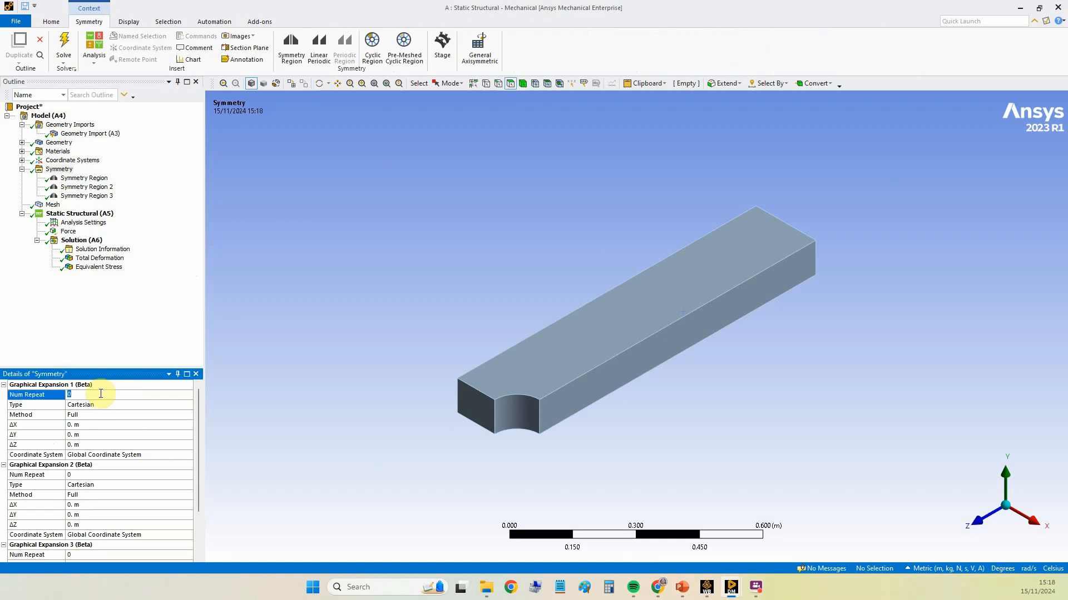
{"action": "type", "text": "2"}
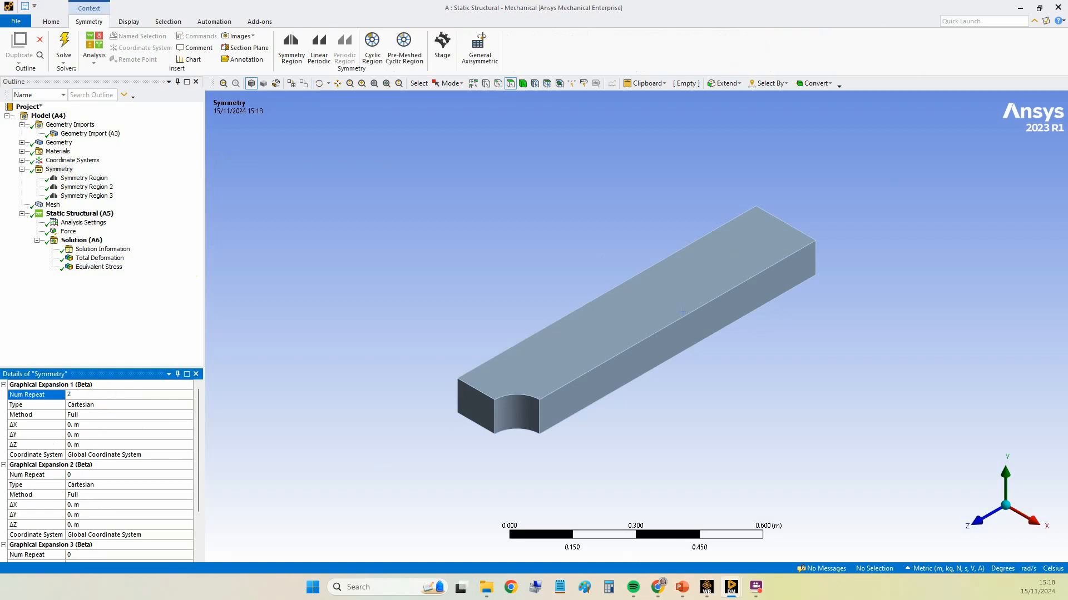
{"action": "left_click", "coordinate": [103, 417]}
{"action": "left_click", "coordinate": [188, 415]}
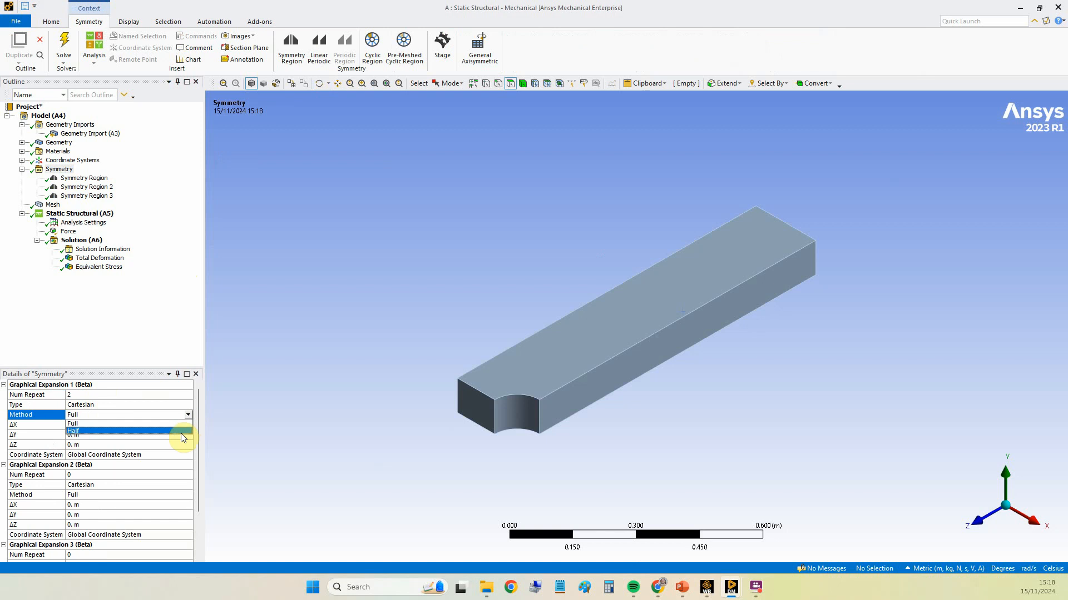
{"action": "left_click", "coordinate": [183, 432]}
{"action": "left_click", "coordinate": [105, 425]}
{"action": "type", "text": "1e-6"}
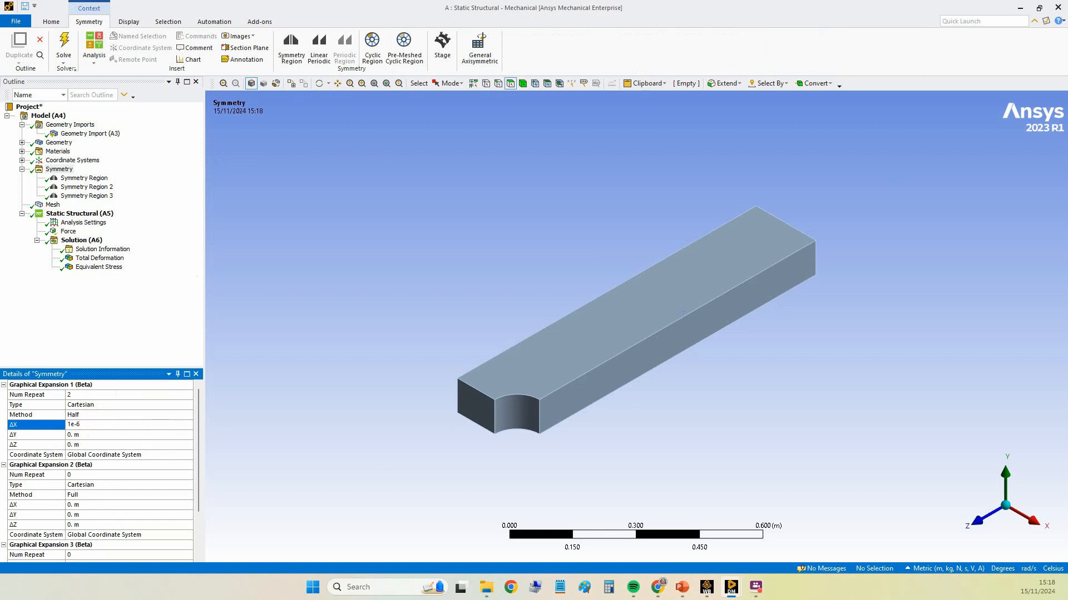
{"action": "key", "text": "Return"}
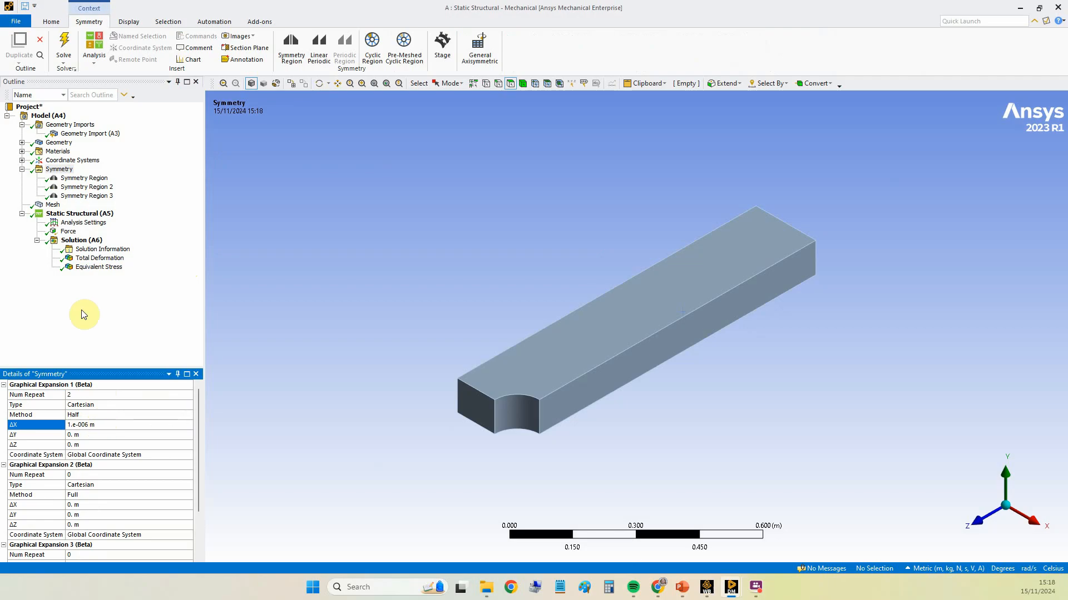
{"action": "left_click", "coordinate": [111, 258]}
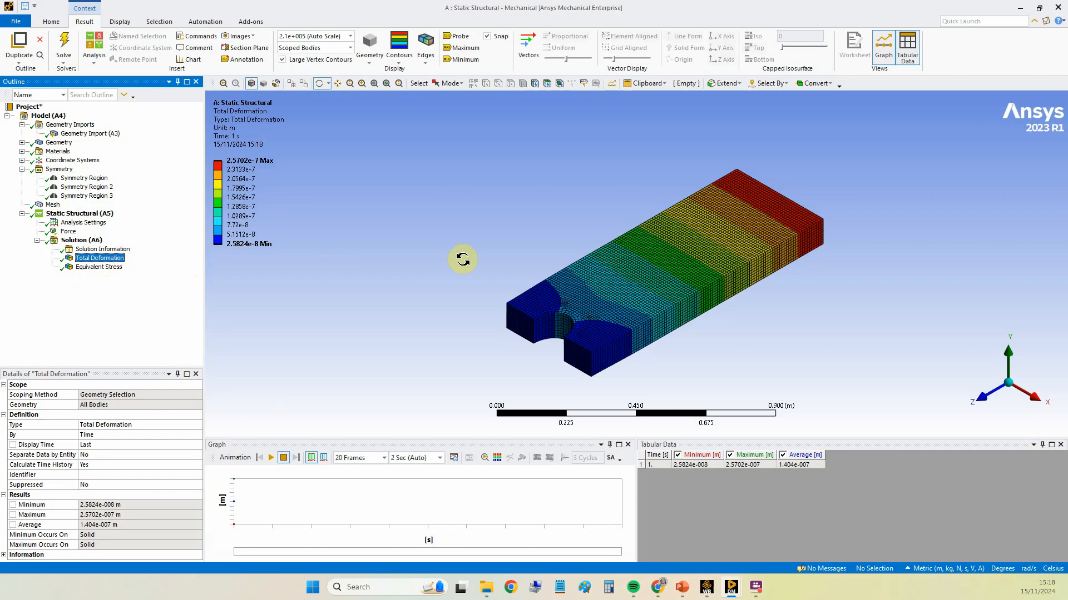
Step: Set the Symmetry object's Graphical Expansion 2 to 2 repeats, Half method and ΔY of 1e-6 m
{"action": "left_click", "coordinate": [60, 169]}
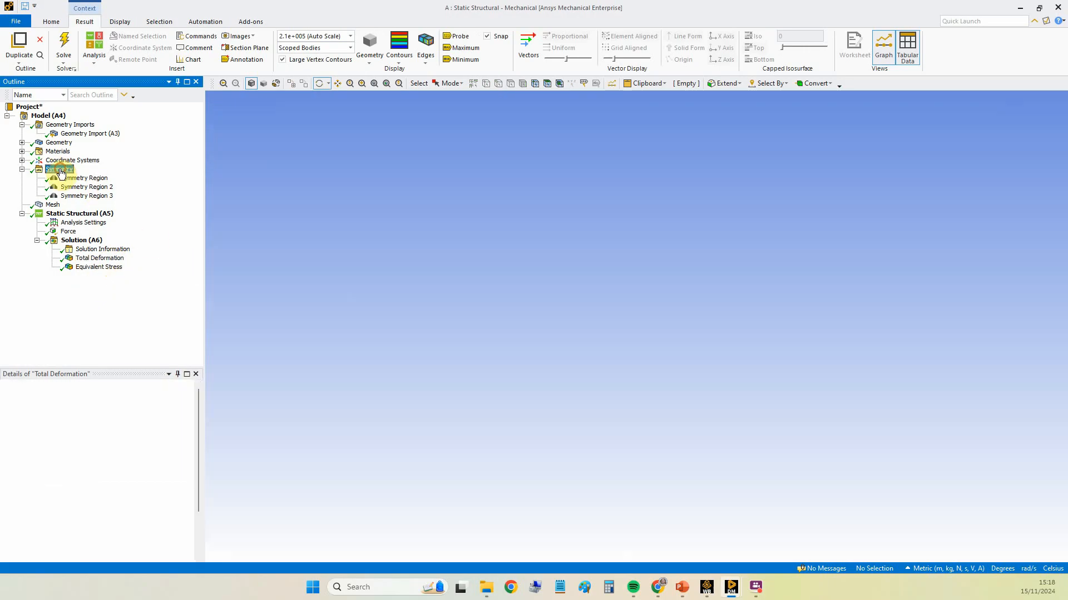
{"action": "left_click", "coordinate": [89, 476]}
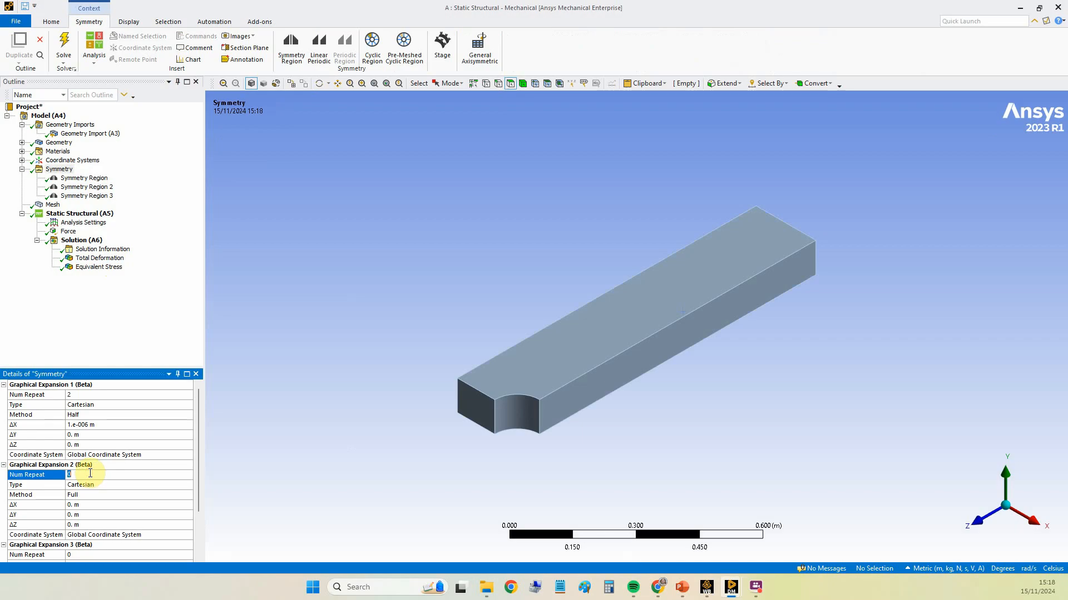
{"action": "type", "text": "2"}
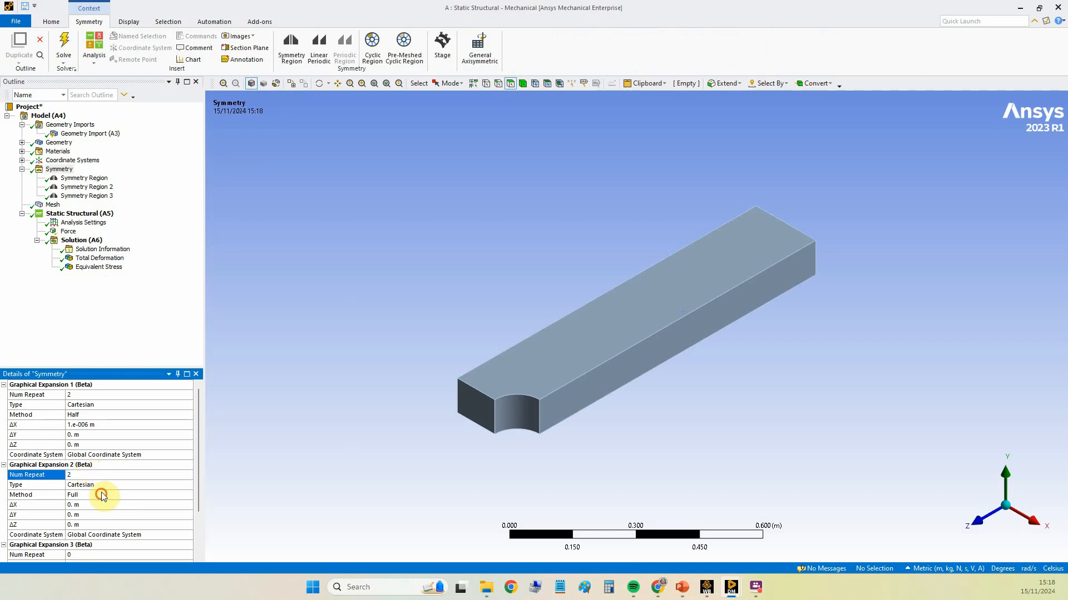
{"action": "left_click", "coordinate": [99, 494]}
{"action": "left_click", "coordinate": [188, 495]}
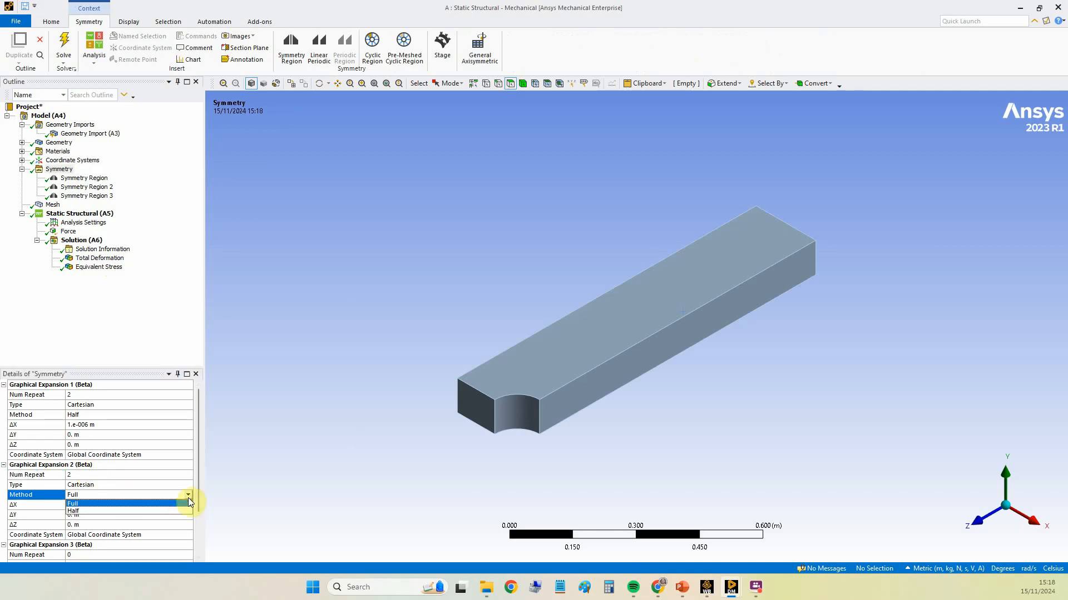
{"action": "left_click", "coordinate": [184, 511]}
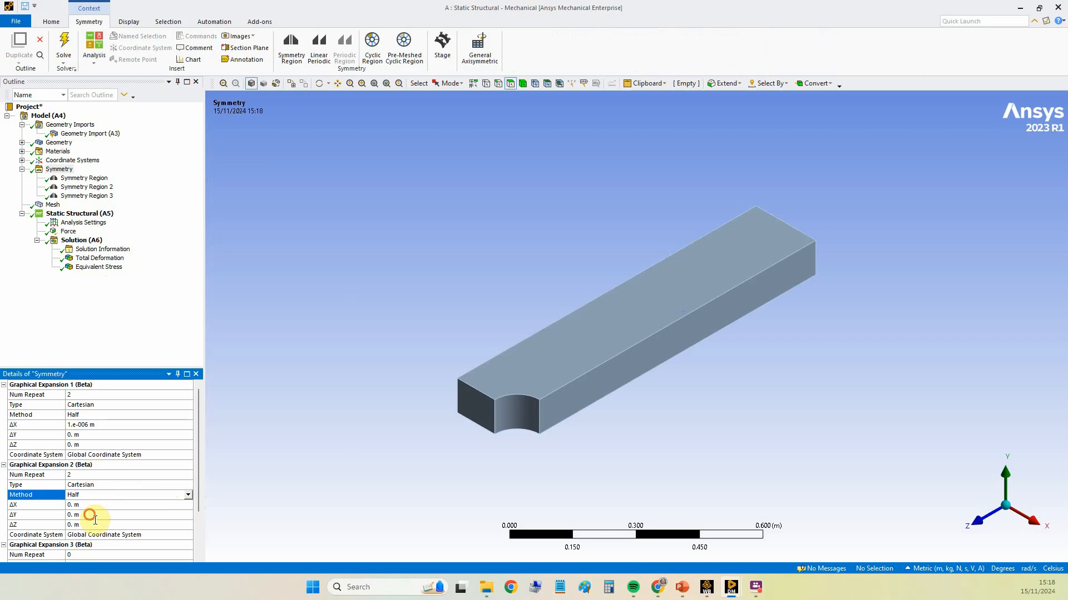
{"action": "left_click", "coordinate": [90, 515]}
{"action": "type", "text": "1e-6"}
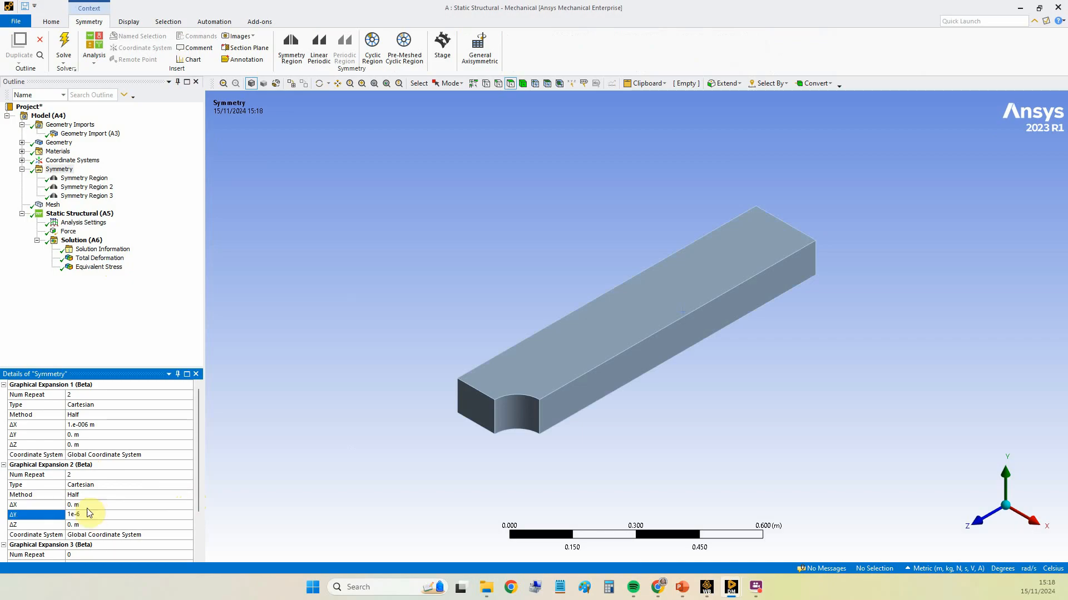
Step: Set the Symmetry object's Graphical Expansion 3 to 2 repeats, Half method and ΔZ of 1e-6 m
{"action": "scroll", "coordinate": [108, 505], "scroll_direction": "down", "scroll_amount": 2}
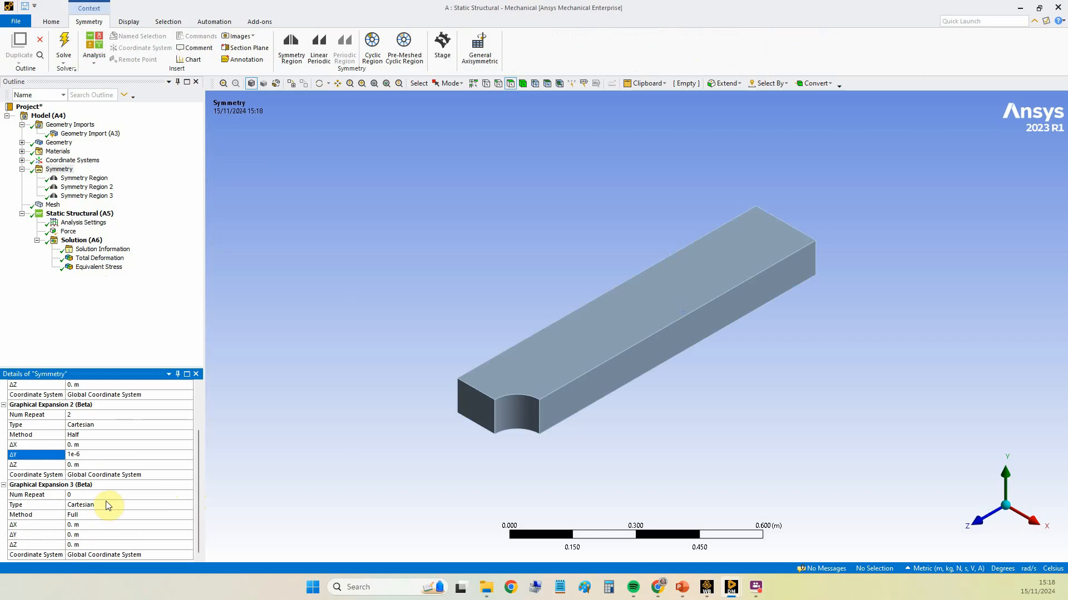
{"action": "left_click", "coordinate": [105, 494]}
{"action": "type", "text": "2"}
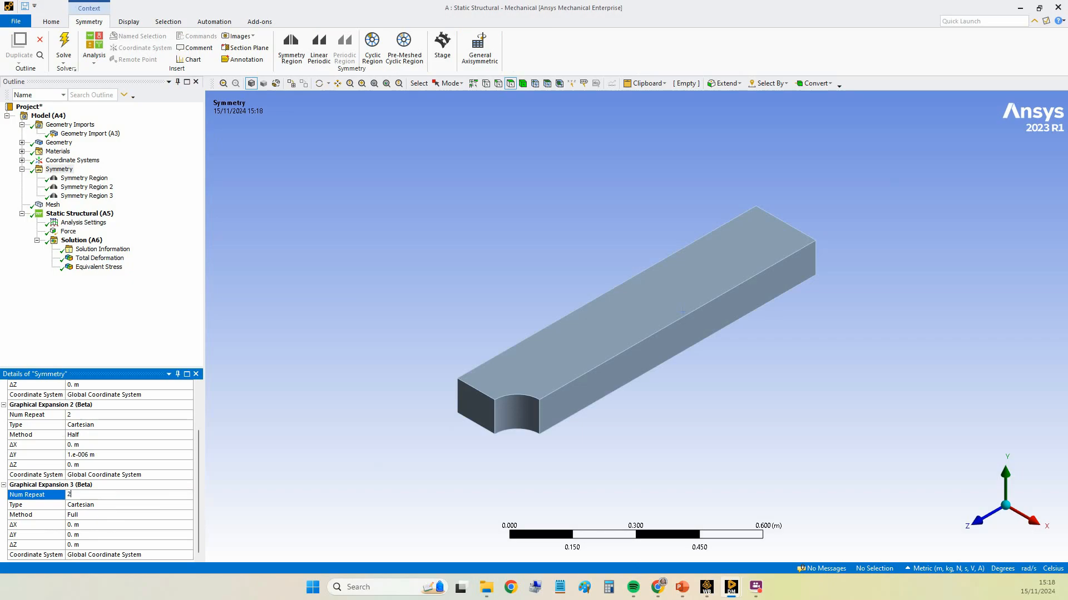
{"action": "left_click", "coordinate": [110, 515]}
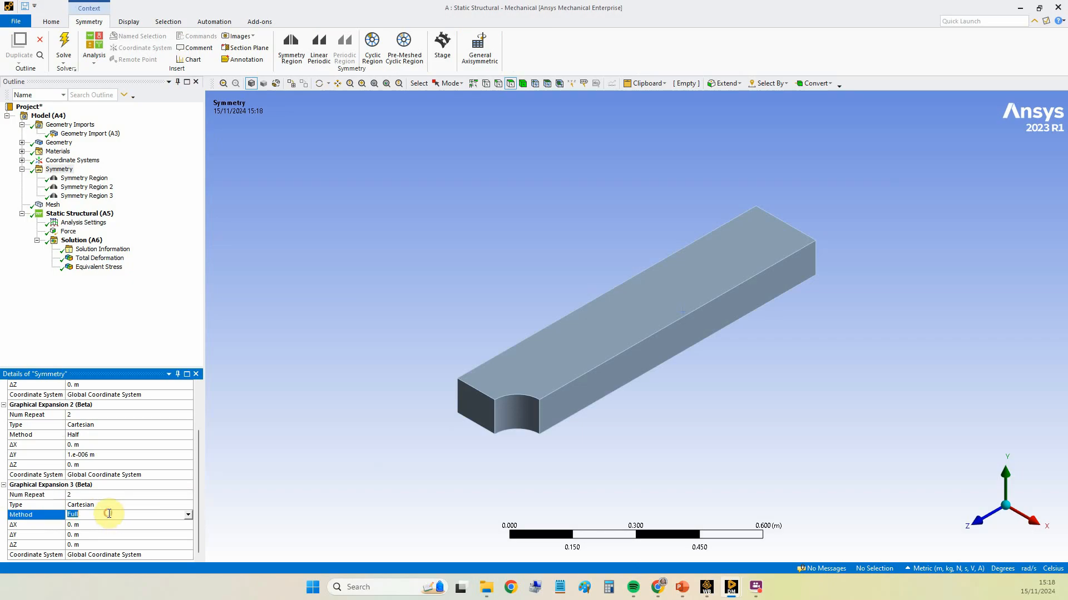
{"action": "left_click", "coordinate": [189, 515]}
{"action": "left_click", "coordinate": [178, 529]}
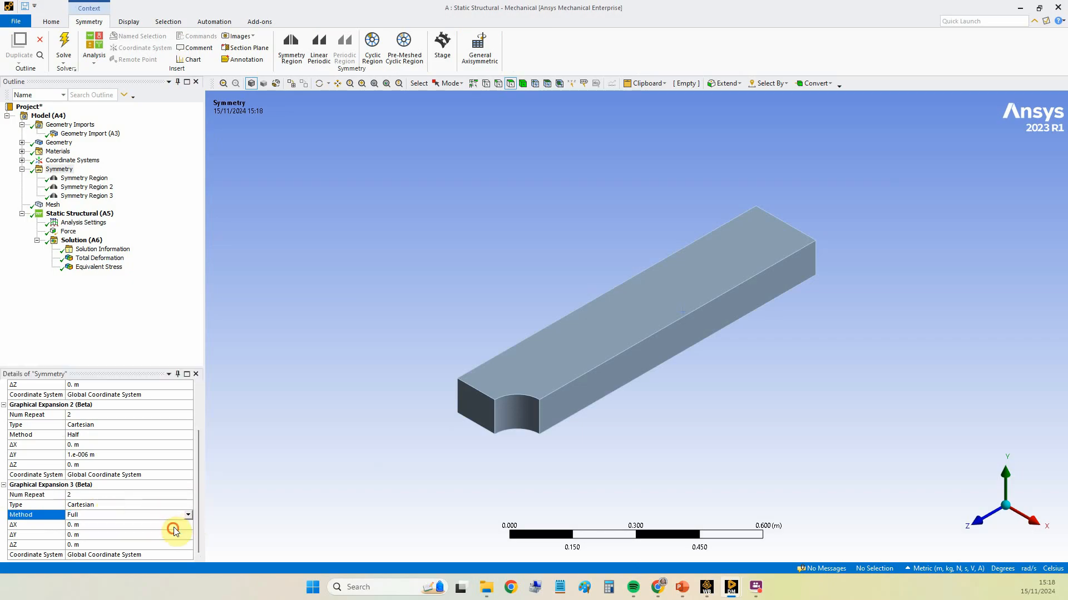
{"action": "left_click", "coordinate": [132, 546]}
{"action": "type", "text": "e-6"}
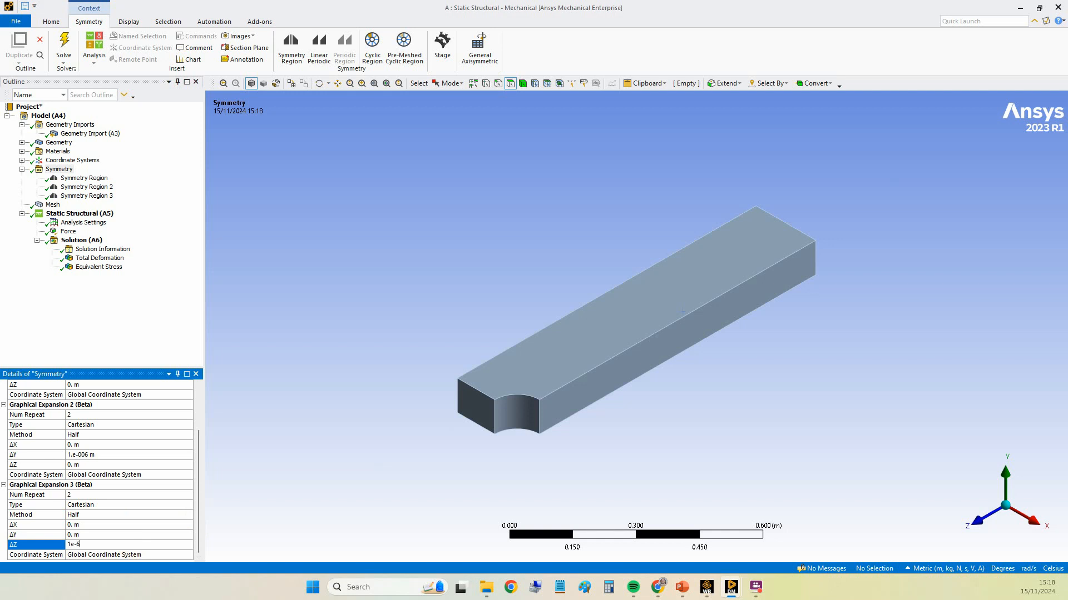
{"action": "key", "text": "Return"}
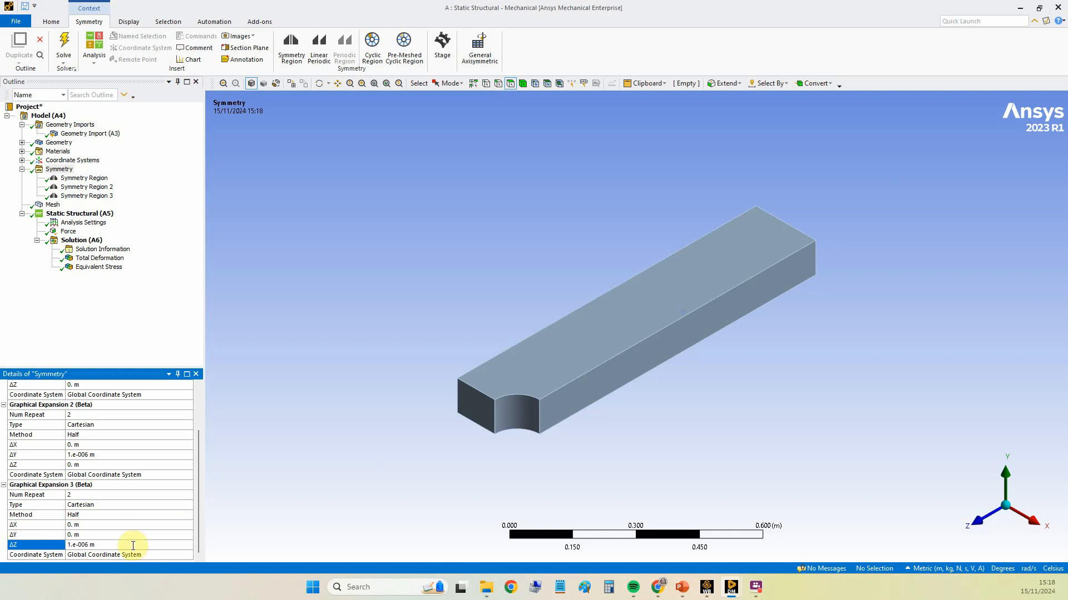
Step: Display the Total Deformation result on the fully expanded block, fit it to the view and inspect it around the hole
{"action": "left_click", "coordinate": [110, 260]}
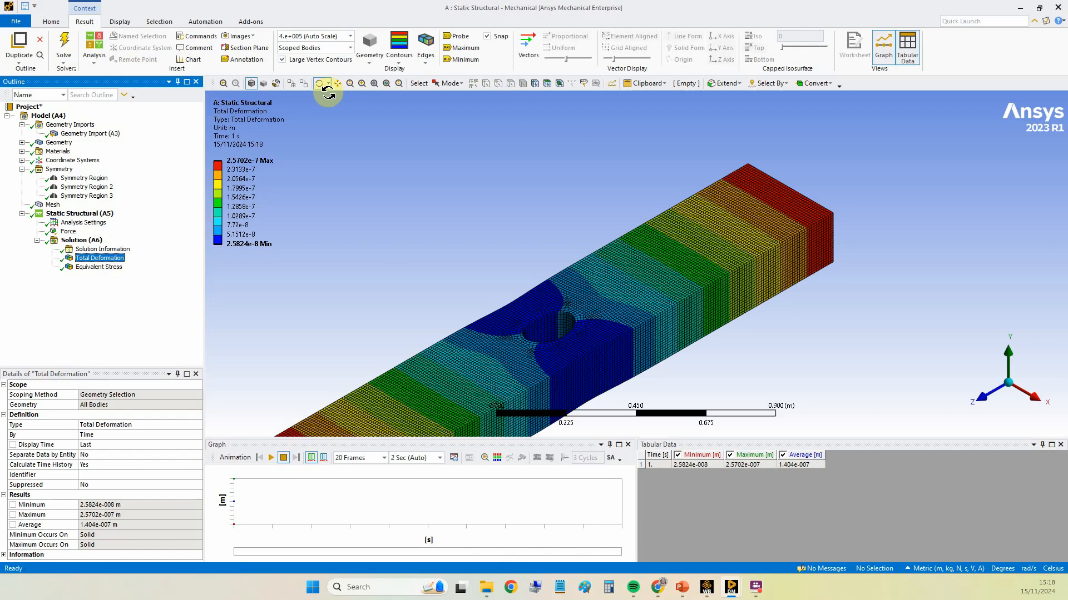
{"action": "left_click", "coordinate": [374, 83]}
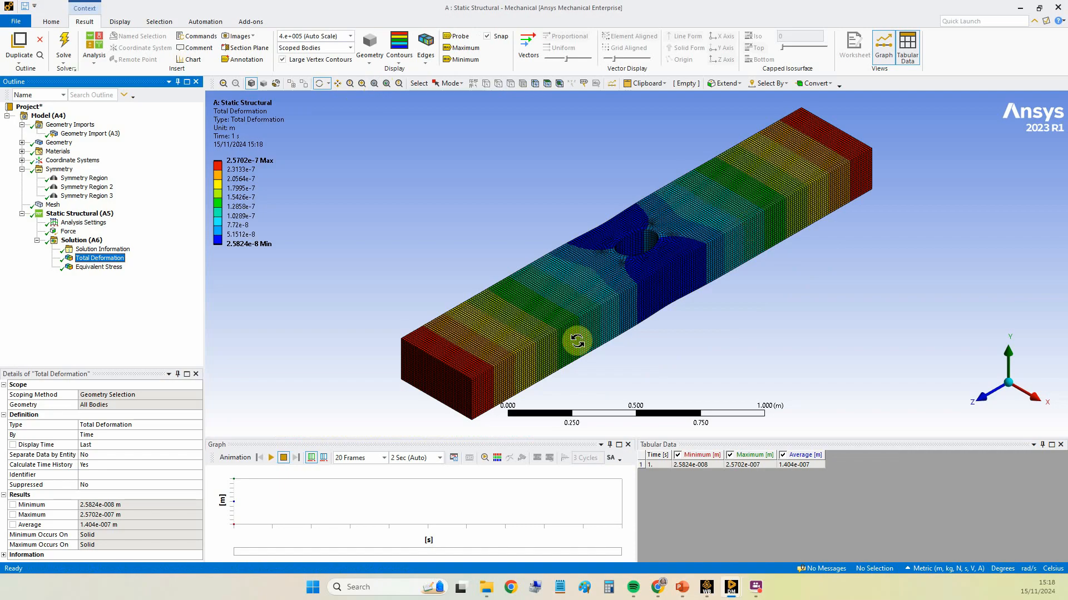
{"action": "left_click_drag", "start_coordinate": [685, 293], "coordinate": [659, 350]}
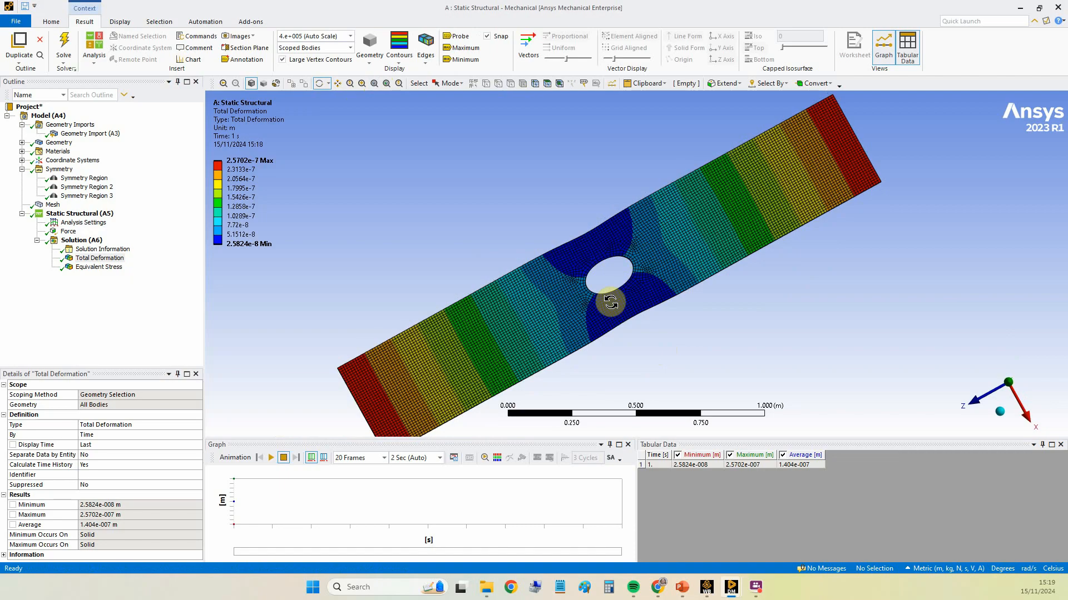
Step: Switch the result edges to No WireFrame and inspect the expanded block's Total Deformation and Equivalent Stress from several angles
{"action": "left_click", "coordinate": [427, 60]}
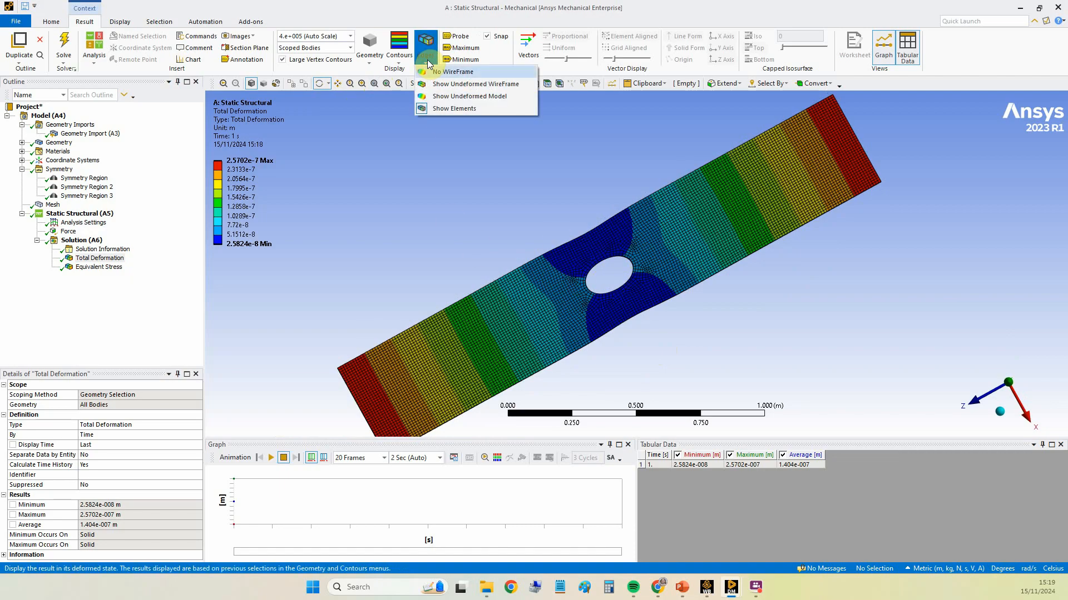
{"action": "left_click", "coordinate": [439, 72]}
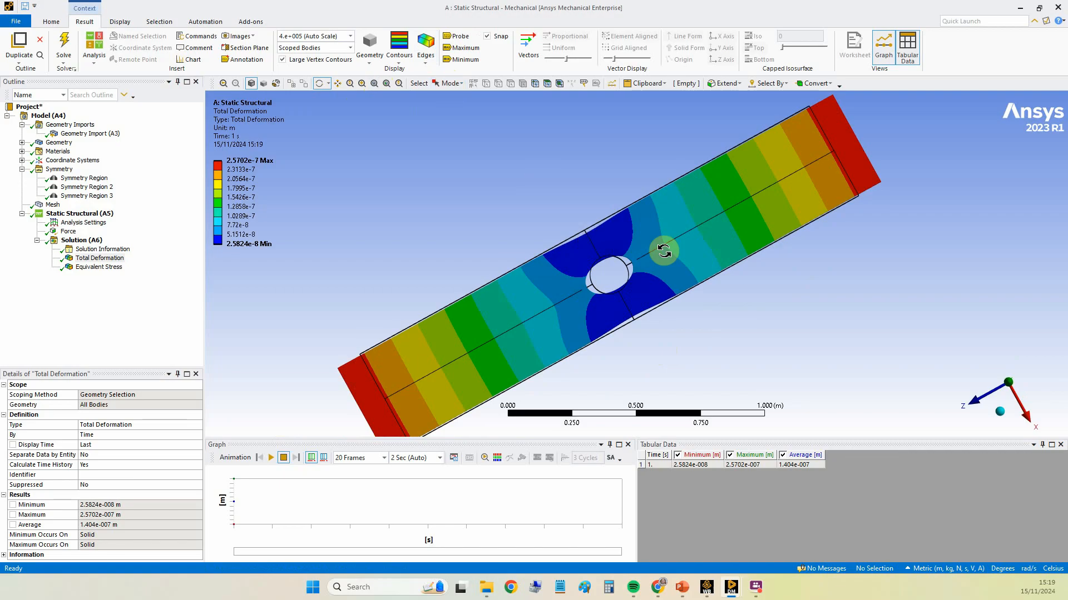
{"action": "left_click_drag", "start_coordinate": [698, 317], "coordinate": [727, 315]}
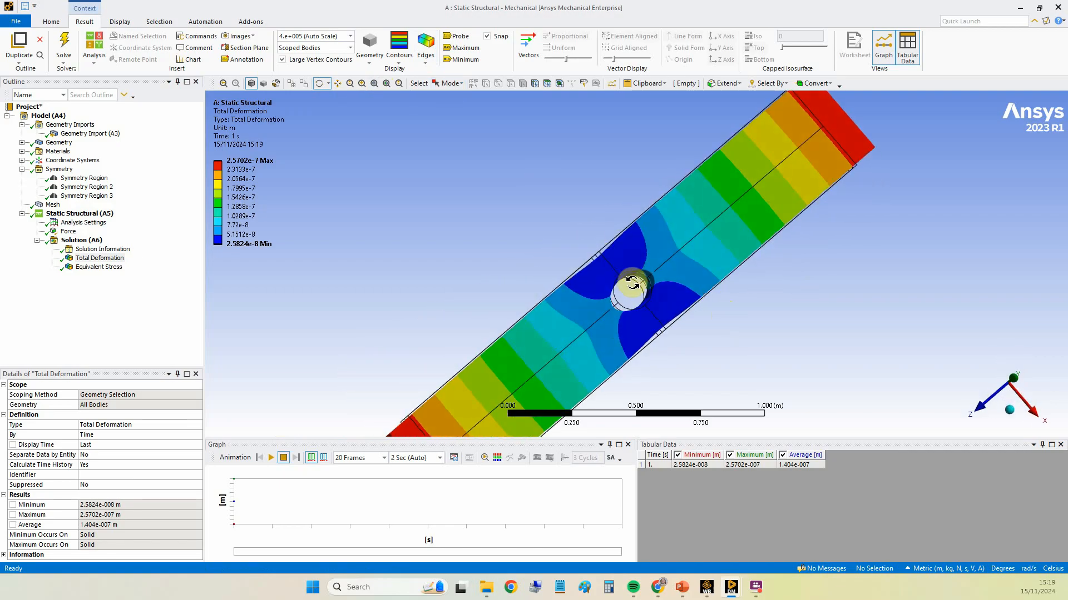
{"action": "left_click_drag", "start_coordinate": [637, 305], "coordinate": [583, 276]}
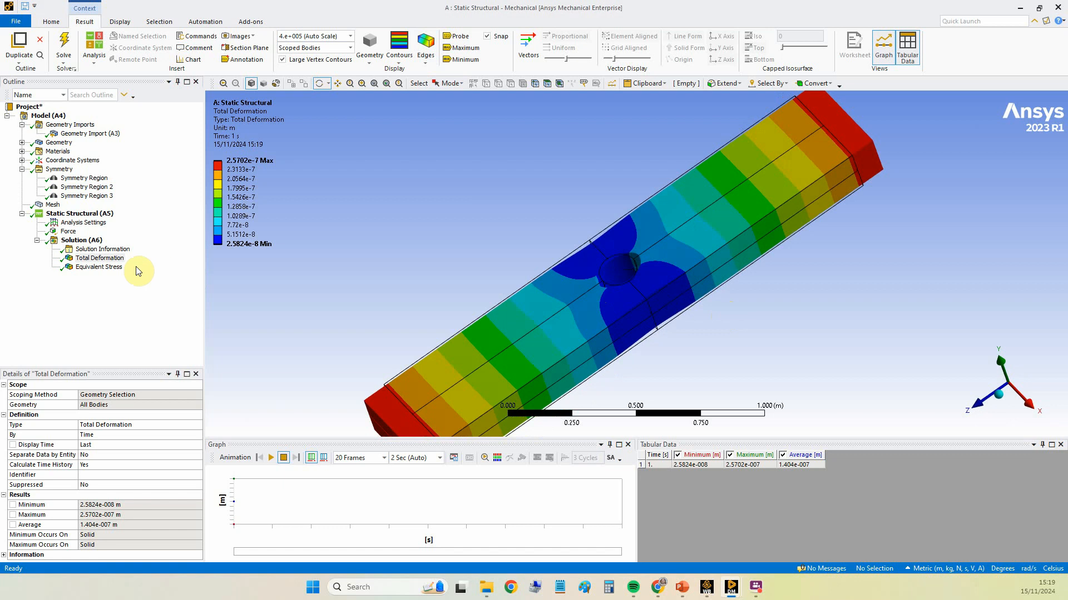
{"action": "left_click", "coordinate": [114, 267]}
{"action": "mouse_move", "coordinate": [678, 302]}
{"action": "left_mouse_down"}
{"action": "mouse_move", "coordinate": [741, 293]}
{"action": "mouse_move", "coordinate": [685, 298]}
{"action": "left_mouse_up"}
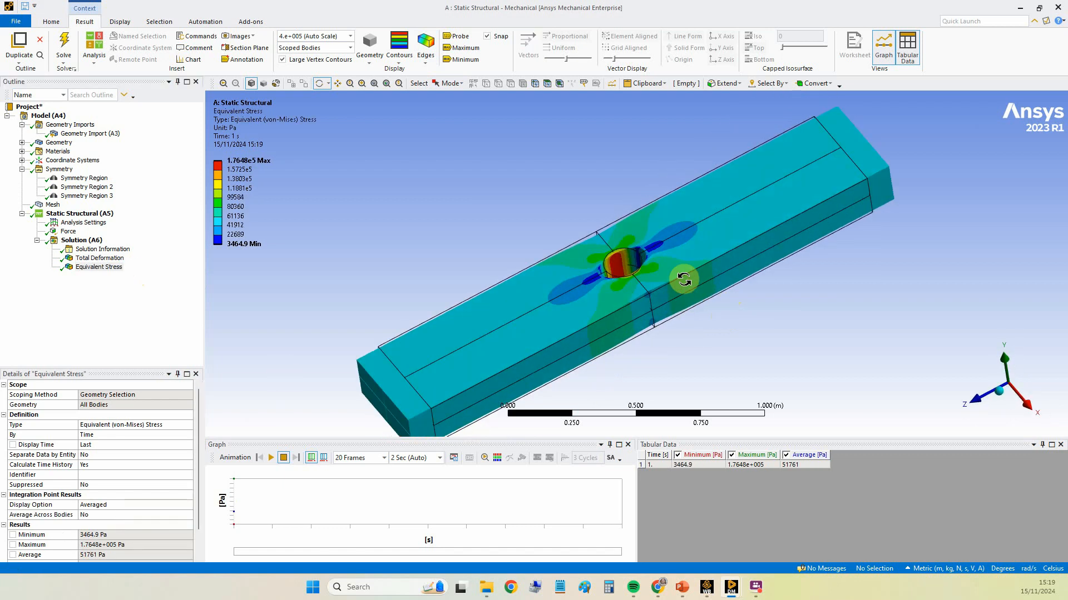
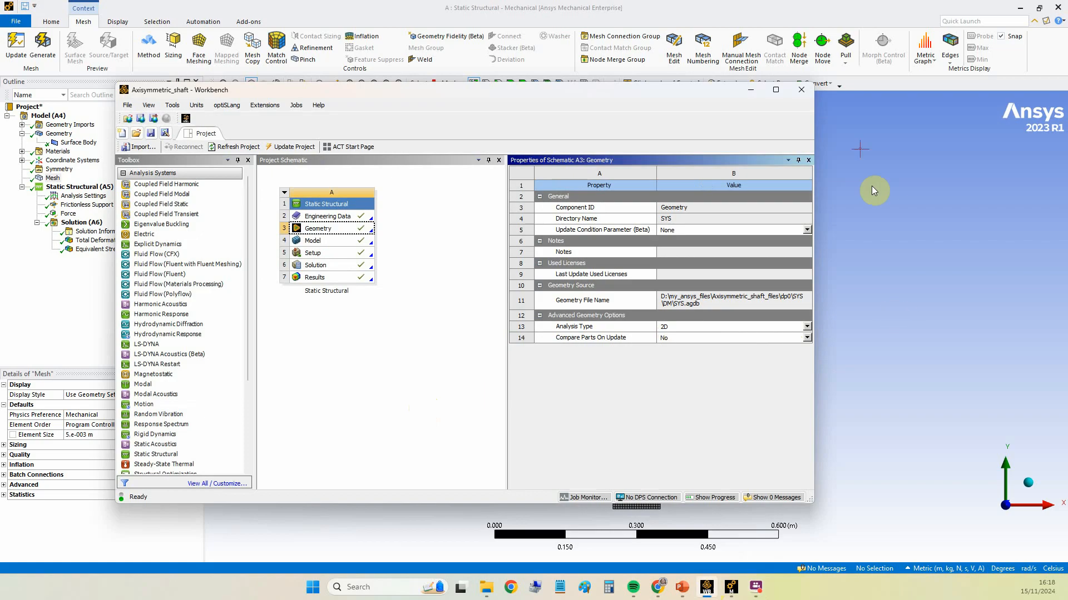
Step: Switch from Workbench to the axisymmetric shaft's Mechanical window and set the Geometry's 2D Behavior to Axisymmetric
{"action": "left_click", "coordinate": [751, 90]}
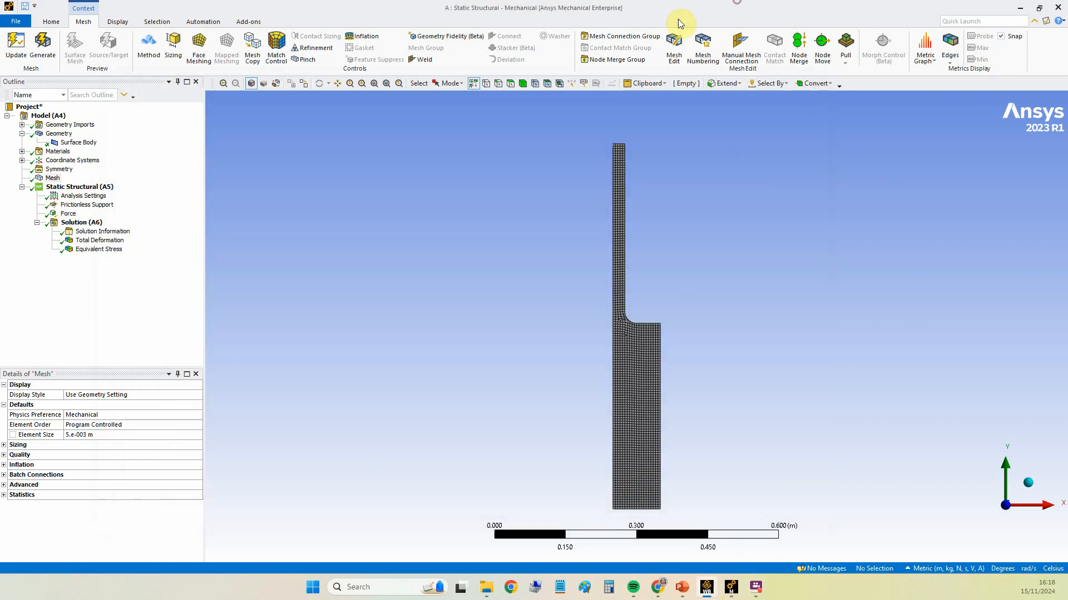
{"action": "left_click", "coordinate": [76, 143]}
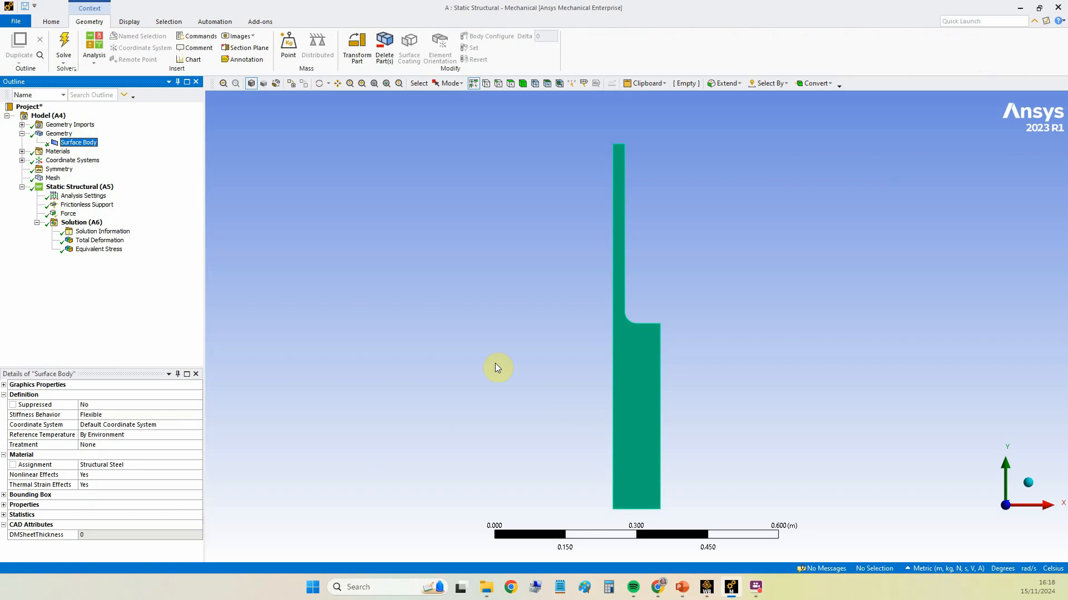
{"action": "left_click", "coordinate": [48, 135]}
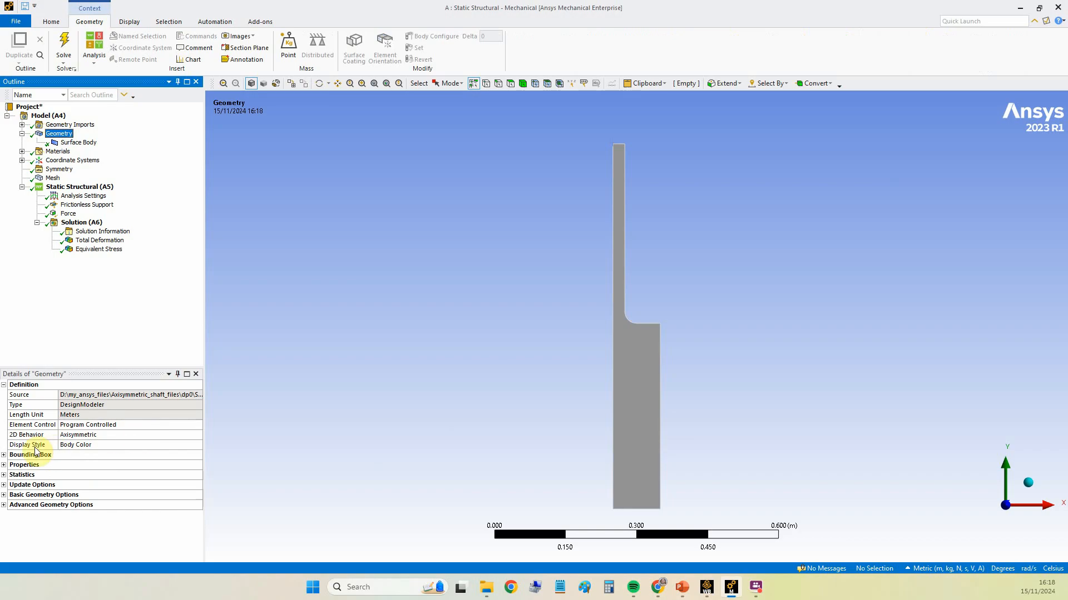
{"action": "left_click", "coordinate": [147, 434]}
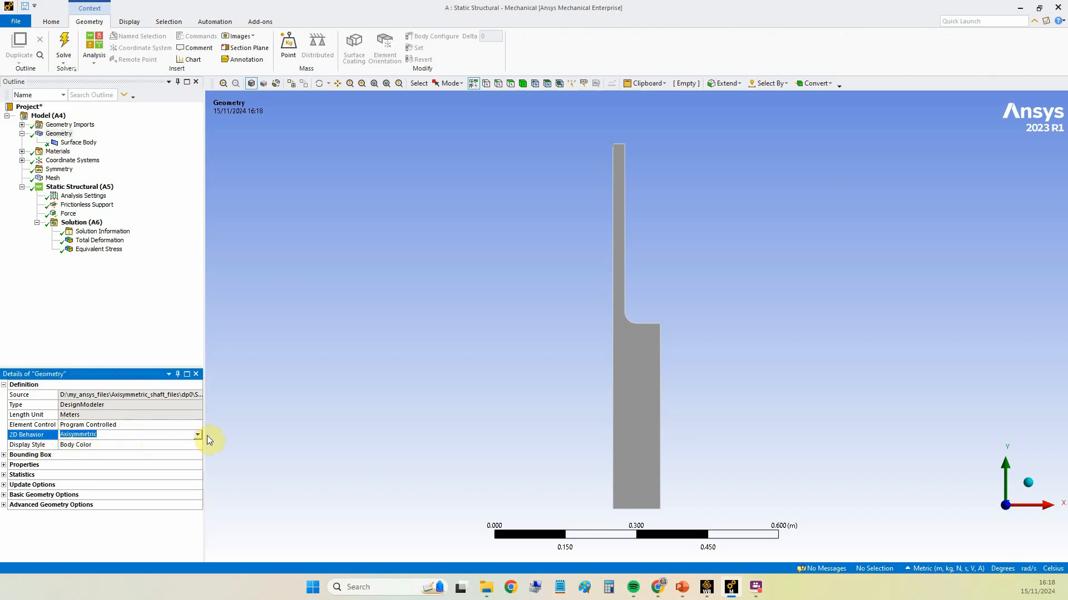
{"action": "left_click", "coordinate": [198, 435]}
{"action": "key", "text": "Up"}
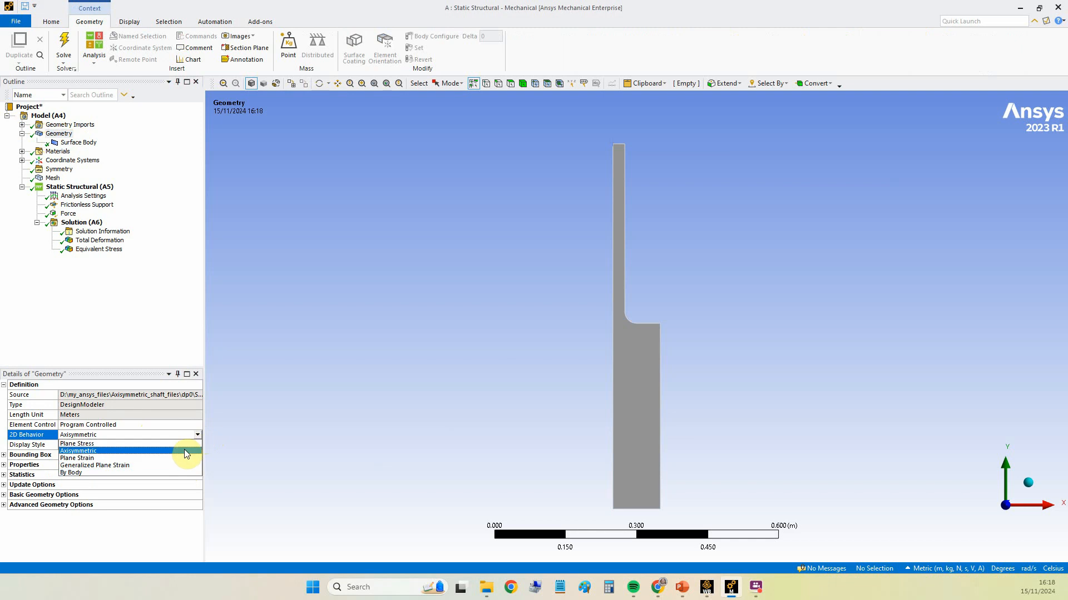
{"action": "left_click", "coordinate": [185, 450]}
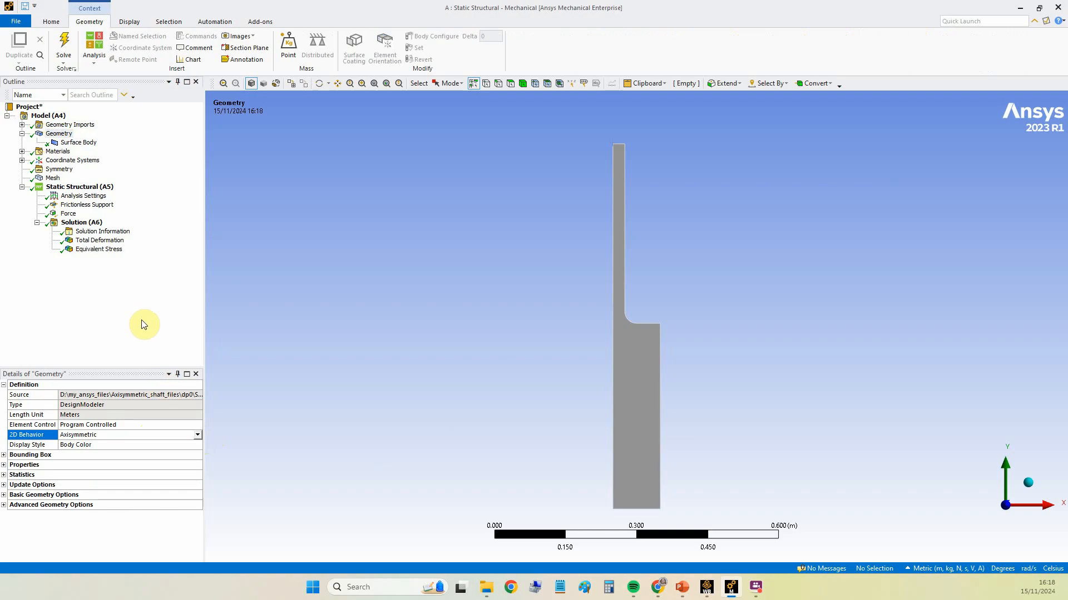
Step: Delete the Symmetry object from the shaft model and confirm the deletion
{"action": "left_click", "coordinate": [58, 169]}
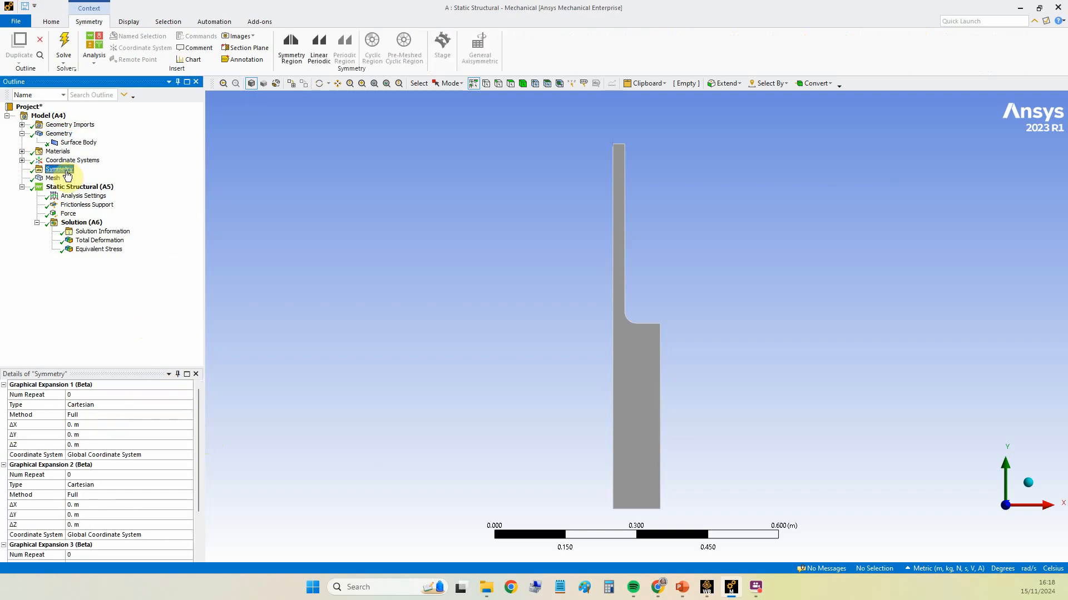
{"action": "key", "text": "Delete"}
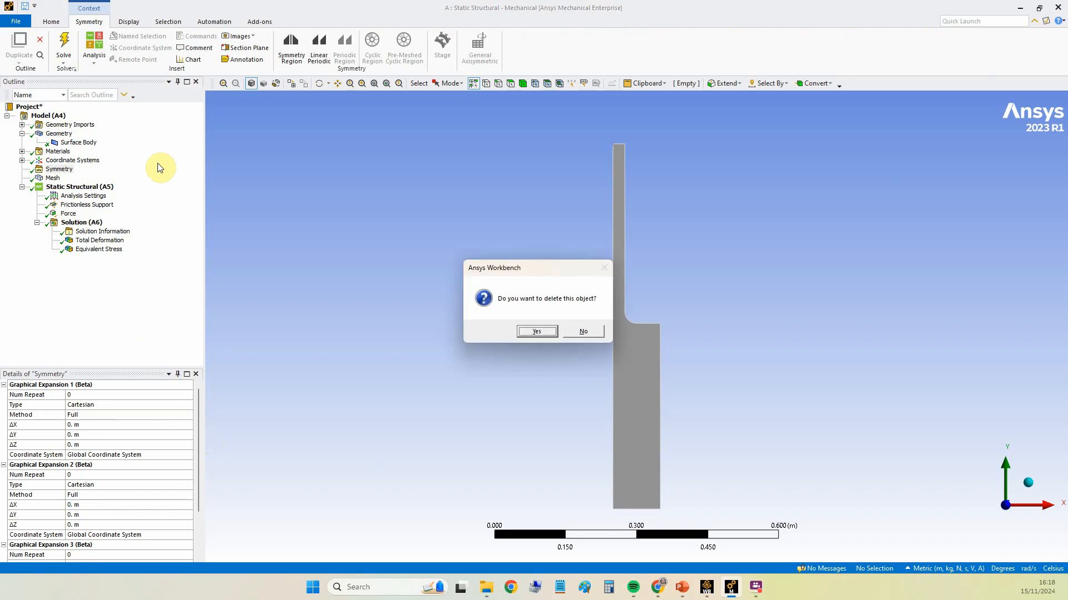
{"action": "left_click", "coordinate": [533, 333]}
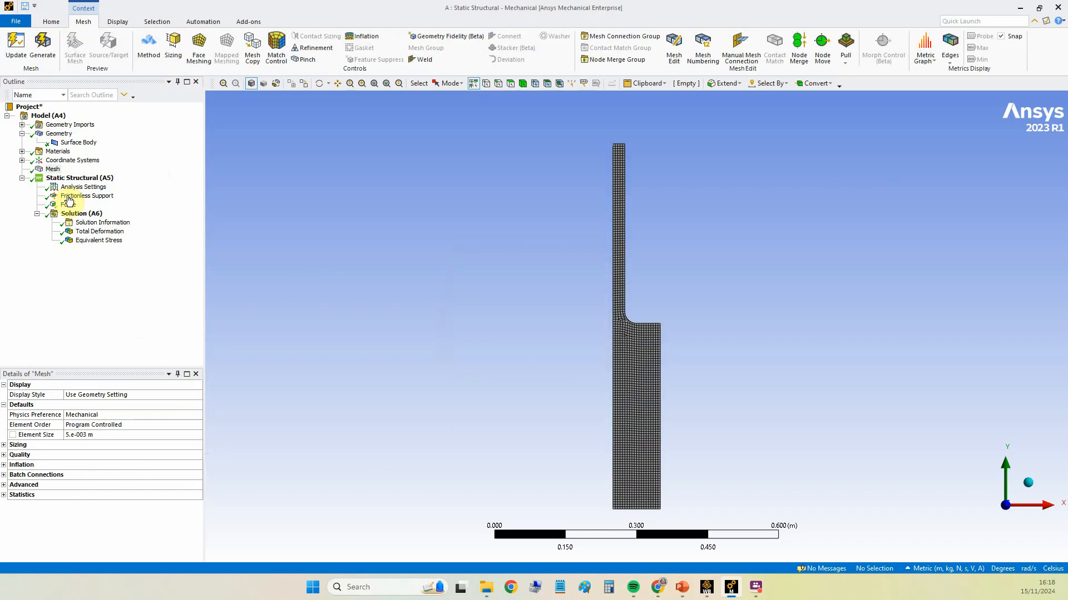
{"action": "right_click", "coordinate": [52, 118]}
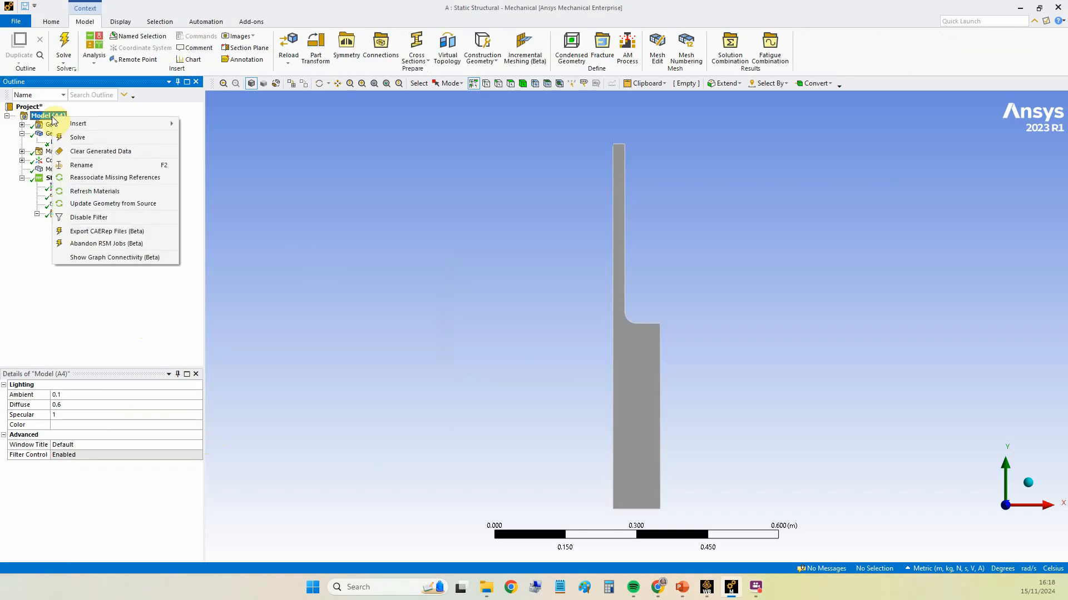
{"action": "mouse_move", "coordinate": [73, 125]}
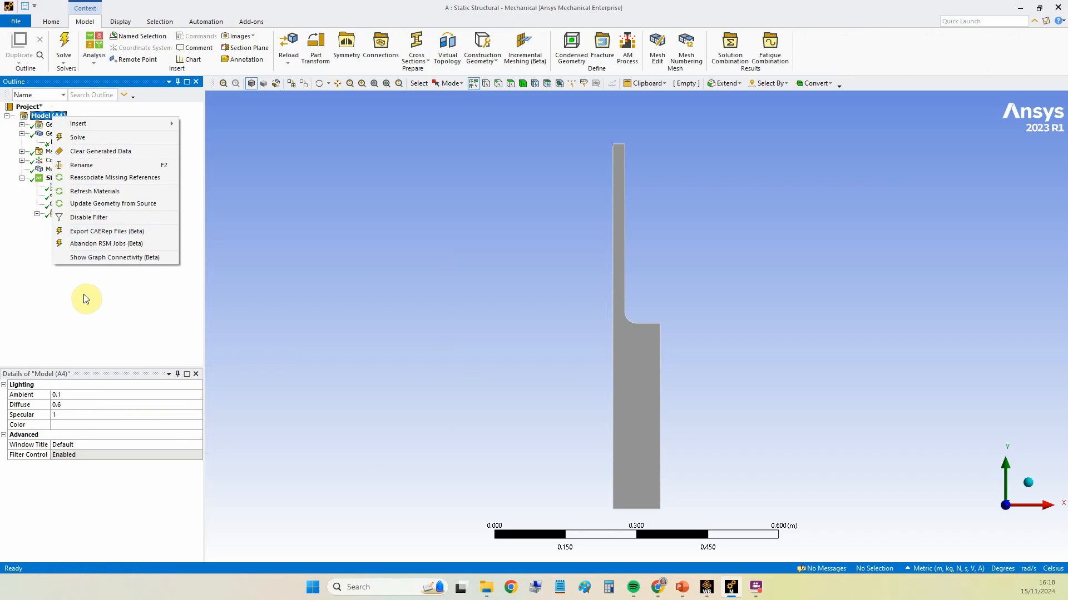
{"action": "left_click", "coordinate": [104, 306]}
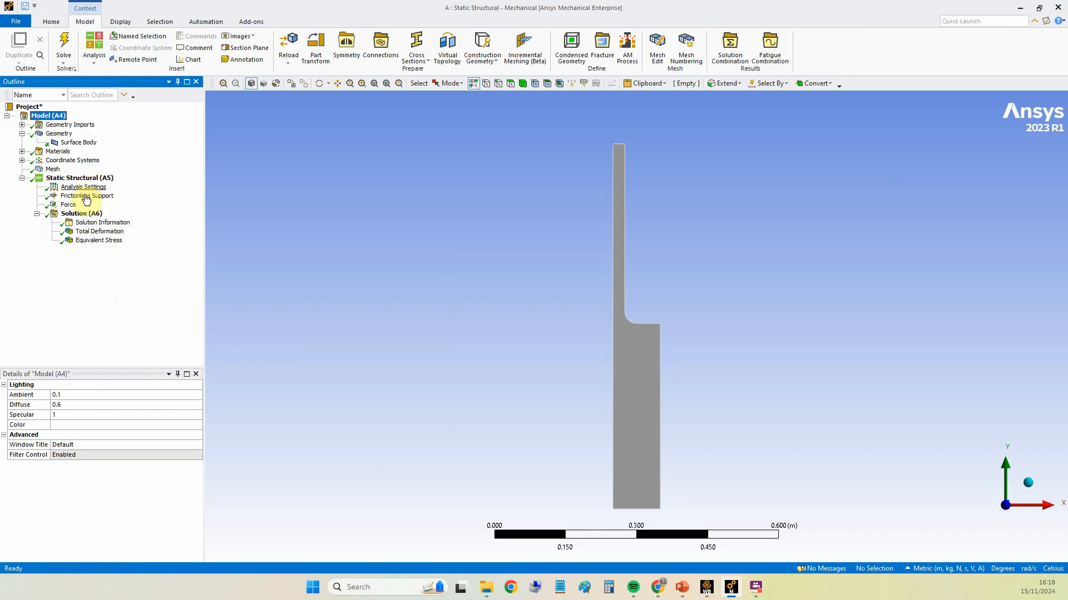
Step: View the shaft's mesh and its Total Deformation result
{"action": "left_click", "coordinate": [48, 171]}
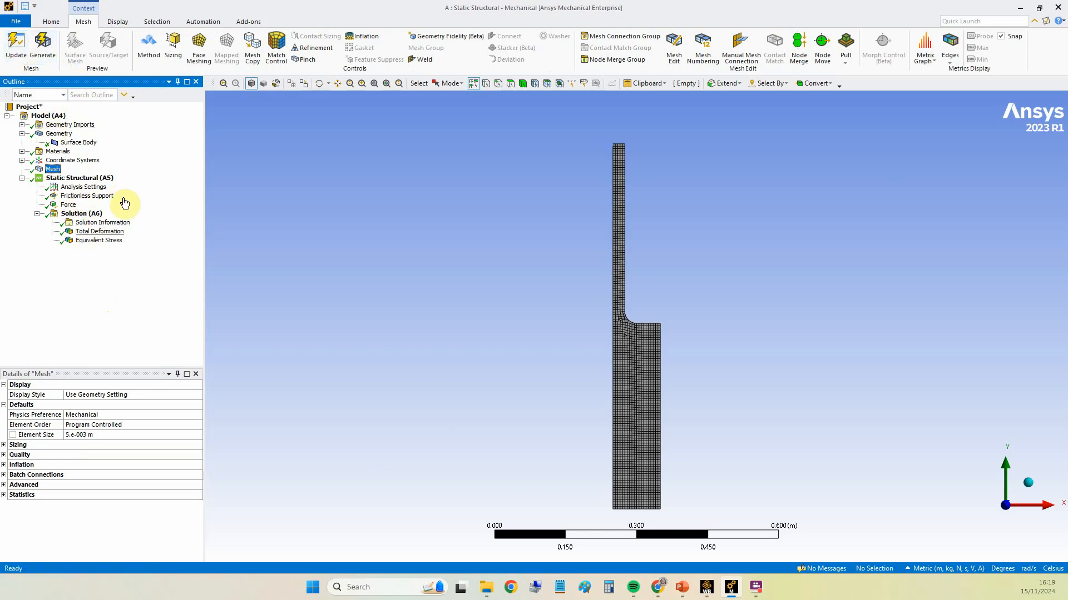
{"action": "left_click", "coordinate": [109, 232]}
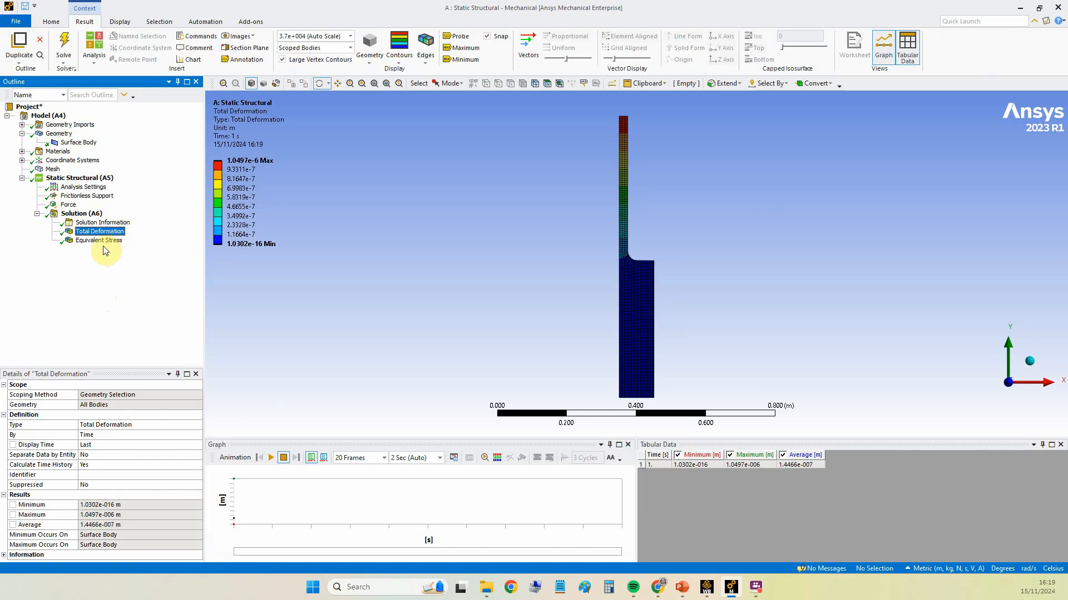
Step: Review the shaft's Equivalent Stress, Force load, Frictionless Support and Total Deformation
{"action": "left_click", "coordinate": [99, 240]}
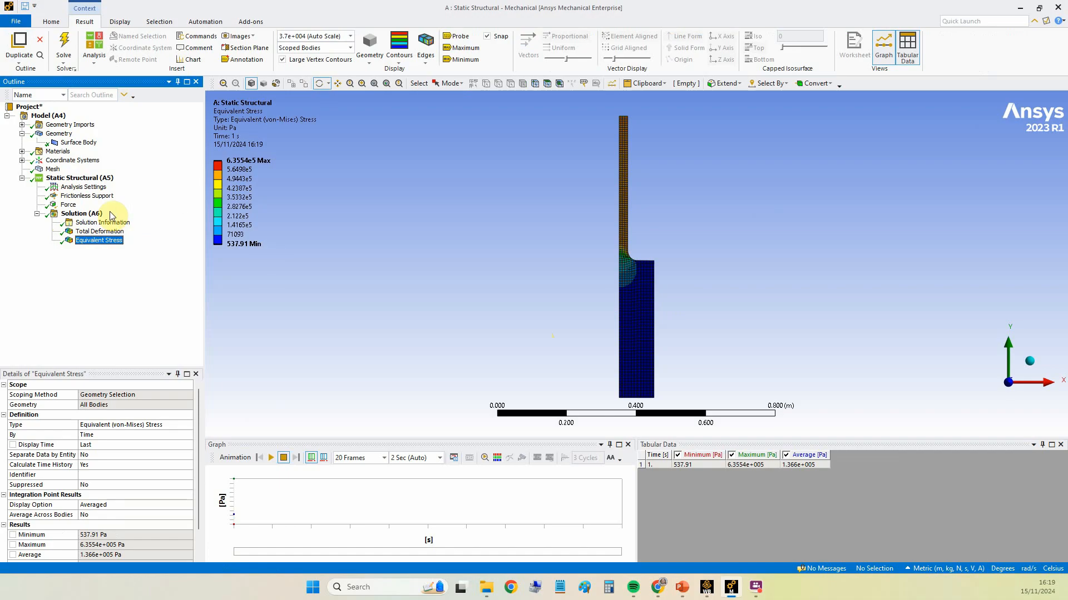
{"action": "left_click", "coordinate": [69, 205]}
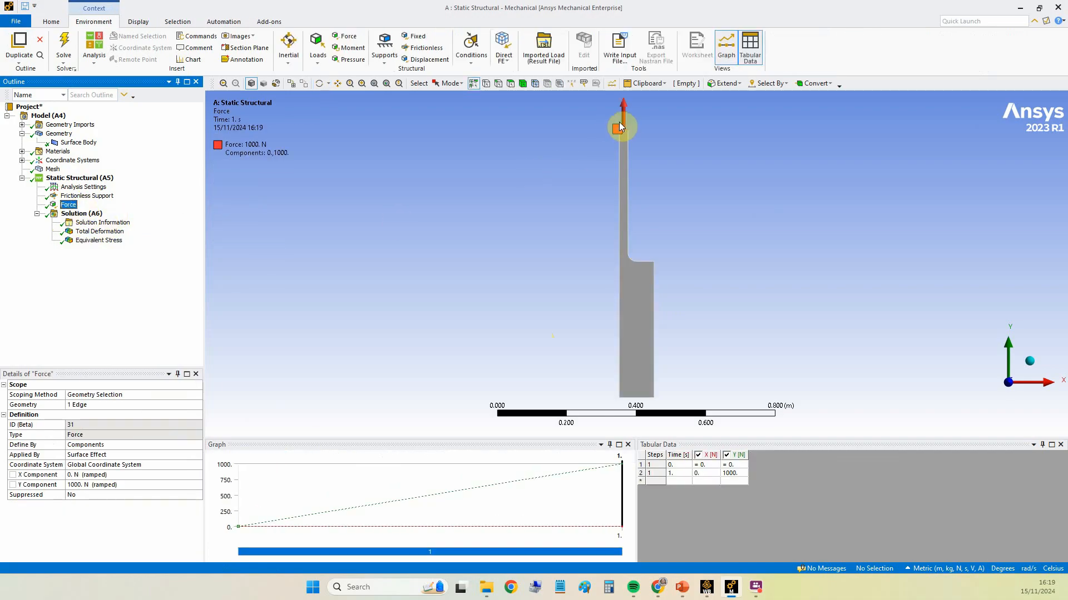
{"action": "key", "text": "Up"}
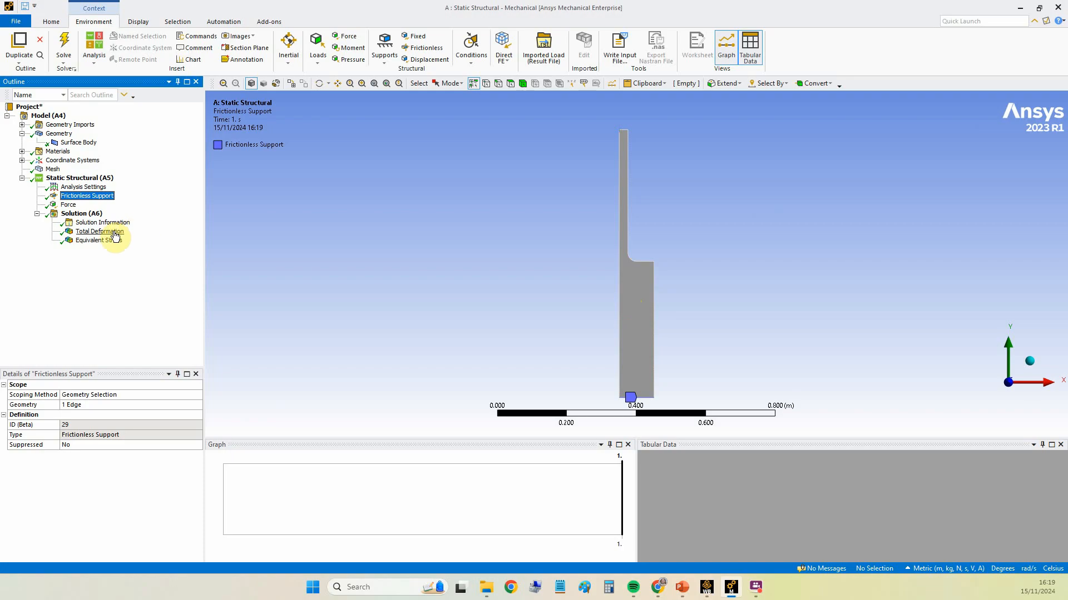
{"action": "left_click", "coordinate": [112, 232]}
{"action": "left_click", "coordinate": [116, 240]}
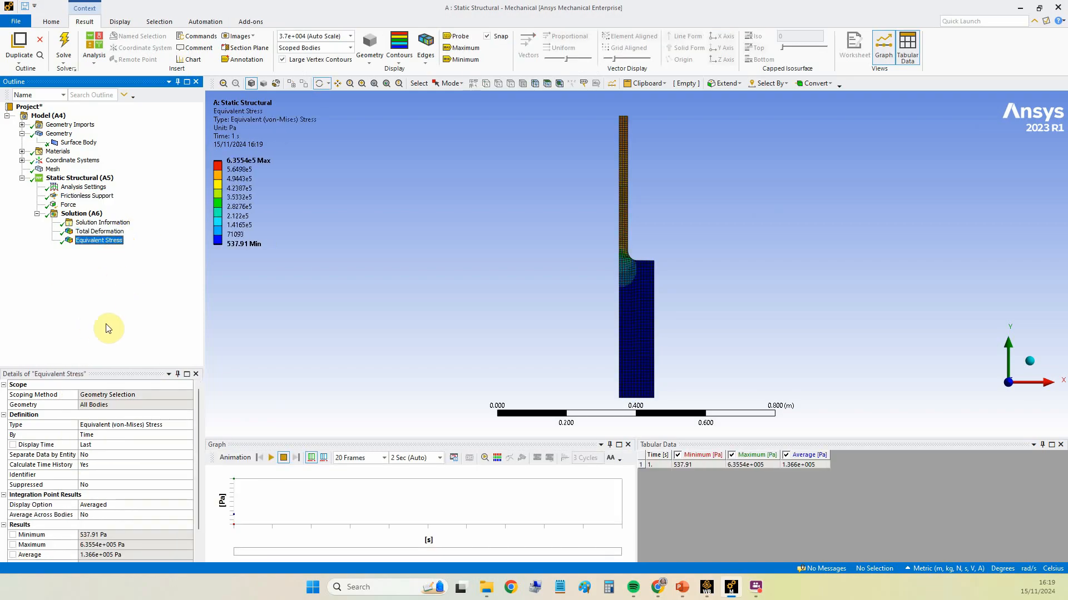
Step: Insert a Symmetry object under the shaft's Model and set the Graphical Expansion 1 Type to 2D AxiSymmetric
{"action": "left_click", "coordinate": [49, 117]}
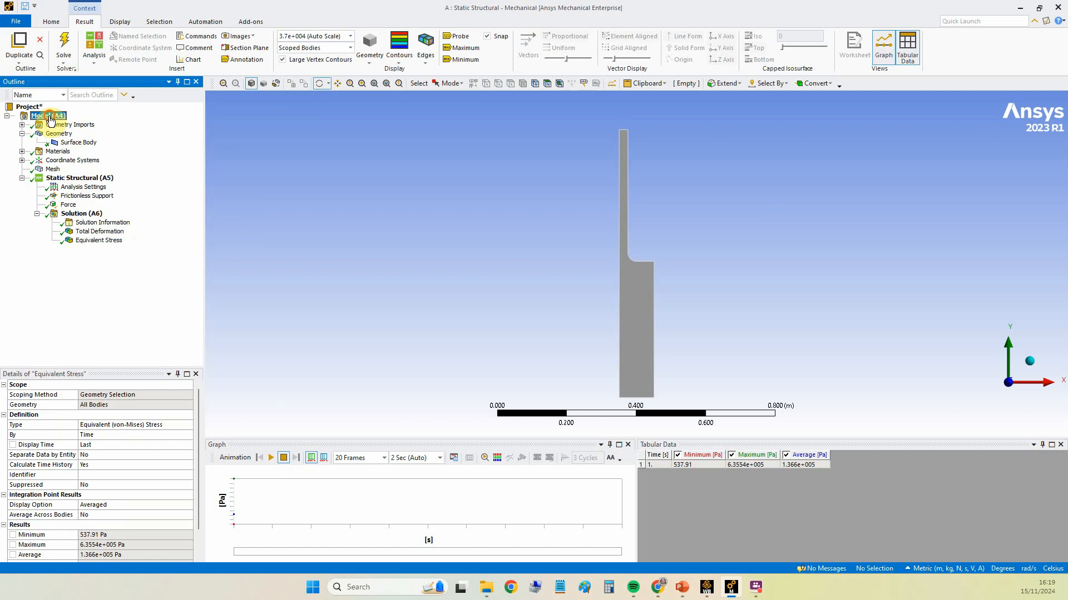
{"action": "right_click", "coordinate": [49, 118]}
{"action": "mouse_move", "coordinate": [78, 124]}
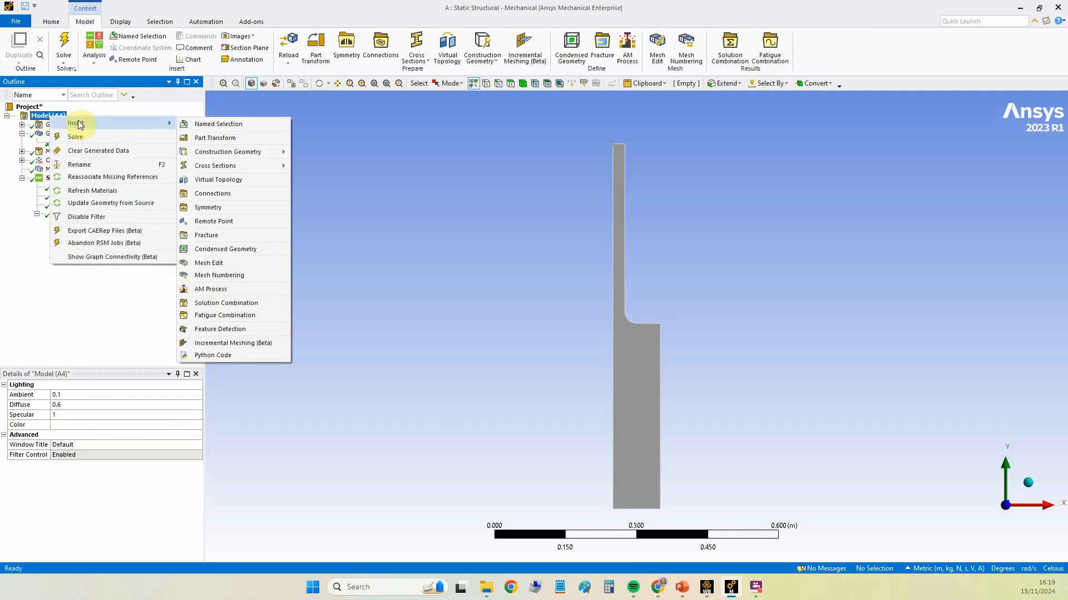
{"action": "left_click", "coordinate": [230, 208]}
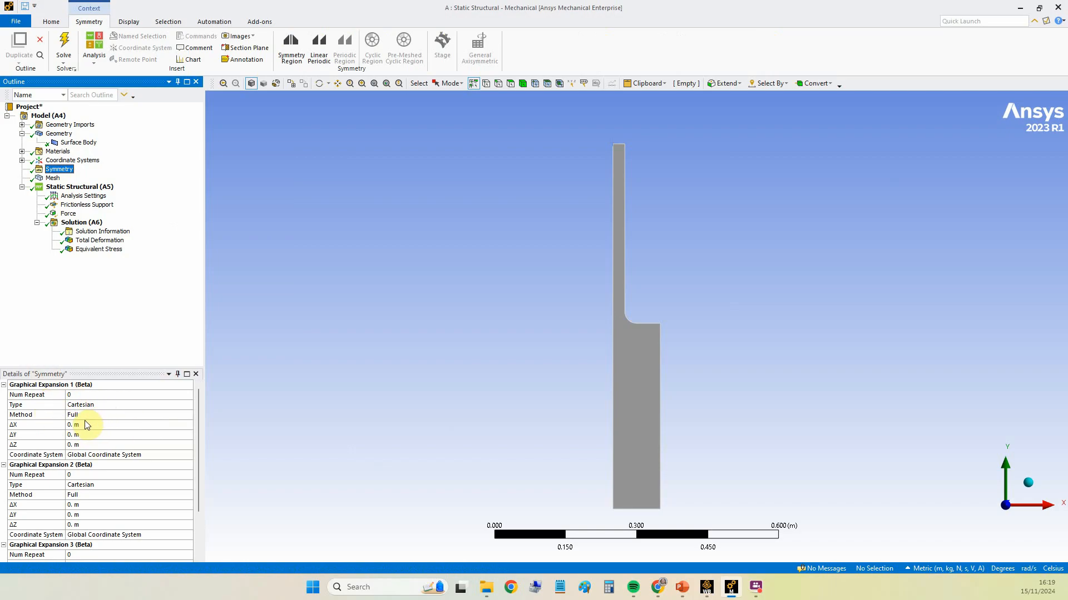
{"action": "left_click", "coordinate": [114, 406]}
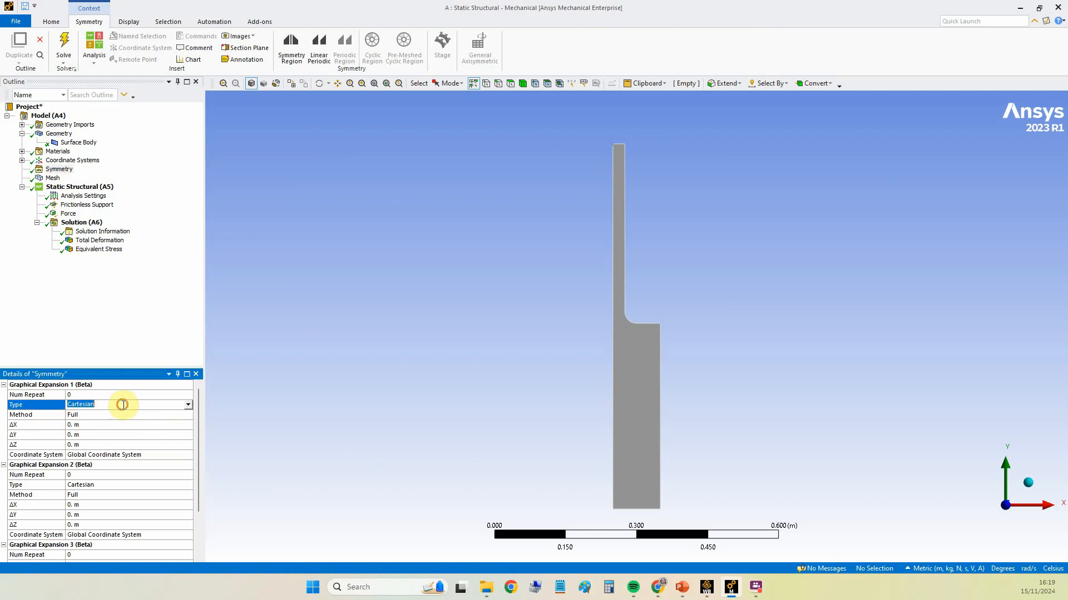
{"action": "left_click", "coordinate": [188, 406]}
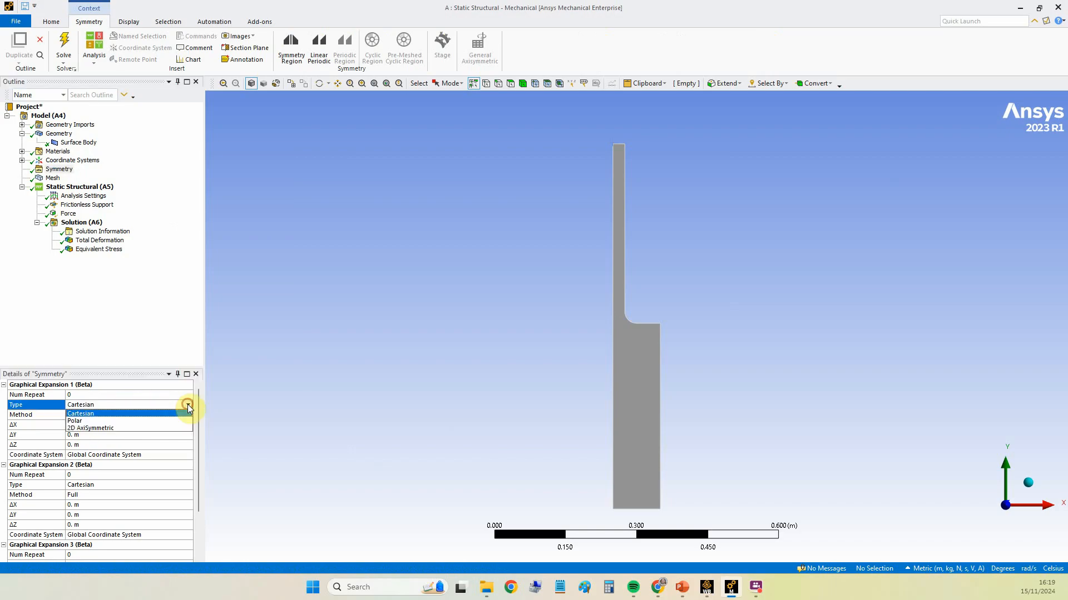
{"action": "left_click", "coordinate": [164, 428]}
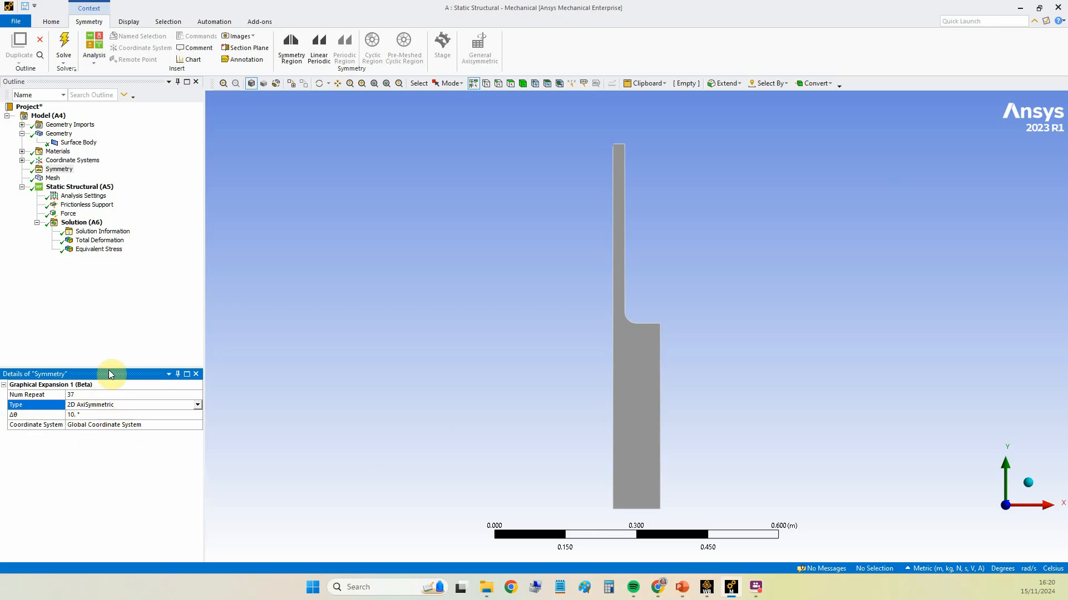
Step: View the Equivalent Stress on the fully expanded shaft in isometric orientation and inspect the fillet region up close
{"action": "left_click", "coordinate": [108, 251]}
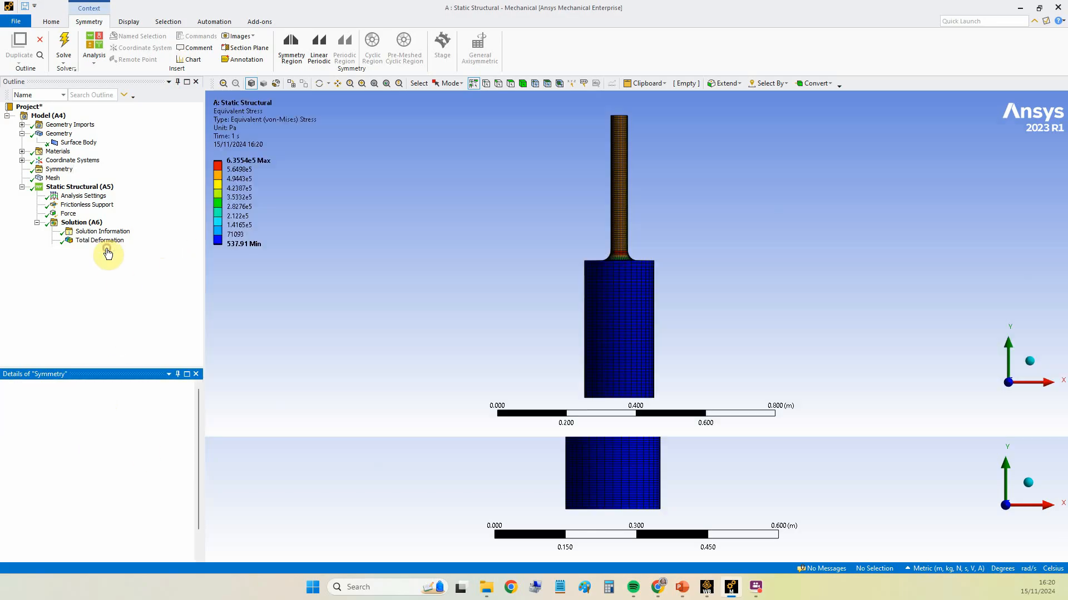
{"action": "left_click", "coordinate": [1027, 363]}
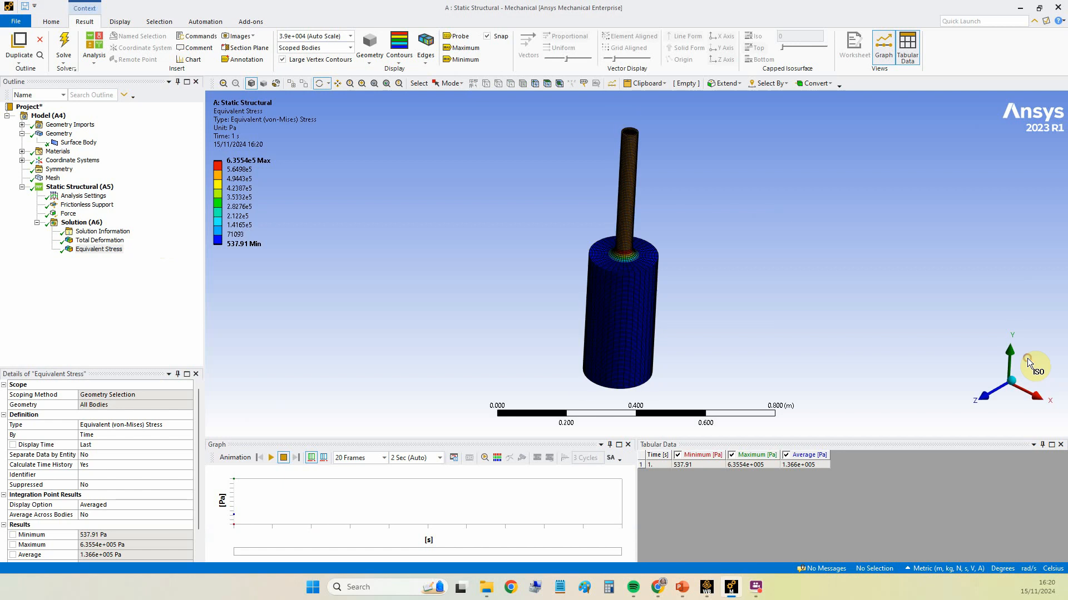
{"action": "left_click_drag", "start_coordinate": [690, 299], "coordinate": [573, 331]}
{"action": "scroll", "coordinate": [661, 269], "scroll_direction": "up", "scroll_amount": 5}
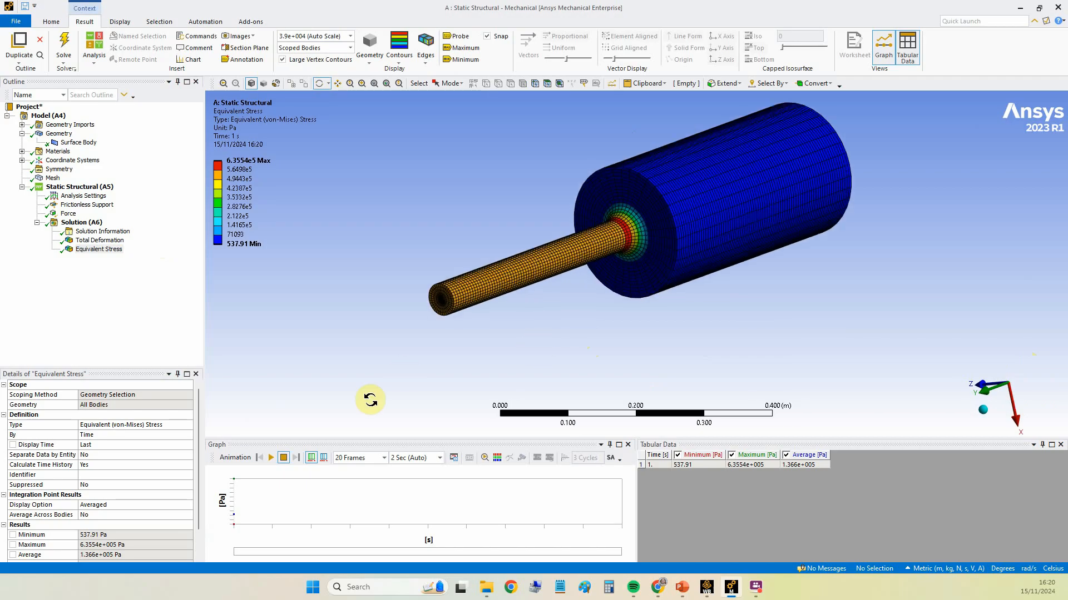
Step: Set the Symmetry object's Num Repeat to 18 for a half-revolution expansion of the shaft
{"action": "left_click", "coordinate": [55, 169]}
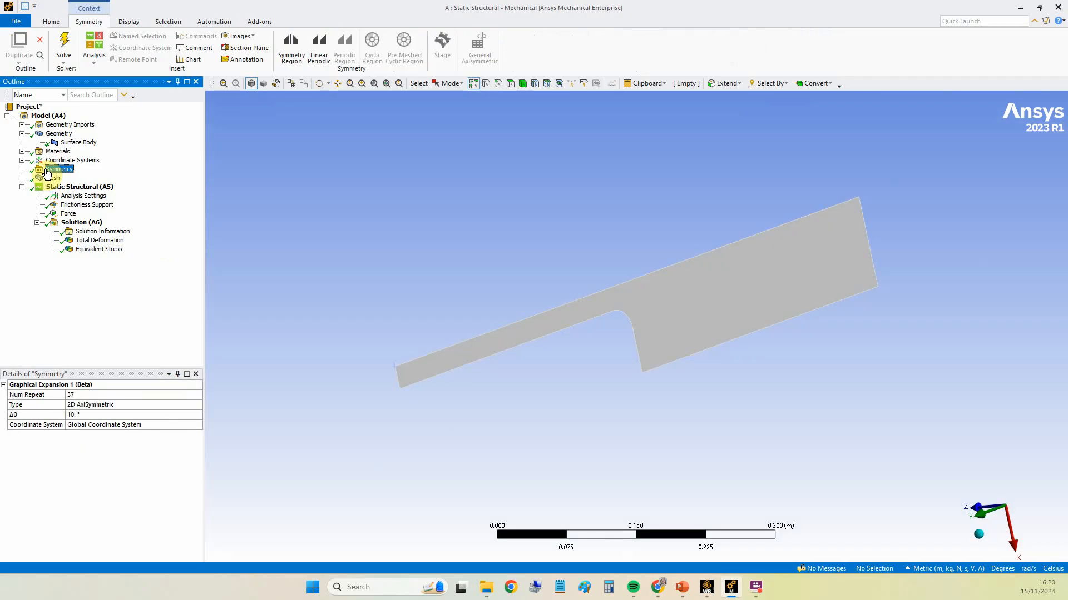
{"action": "left_click", "coordinate": [86, 394]}
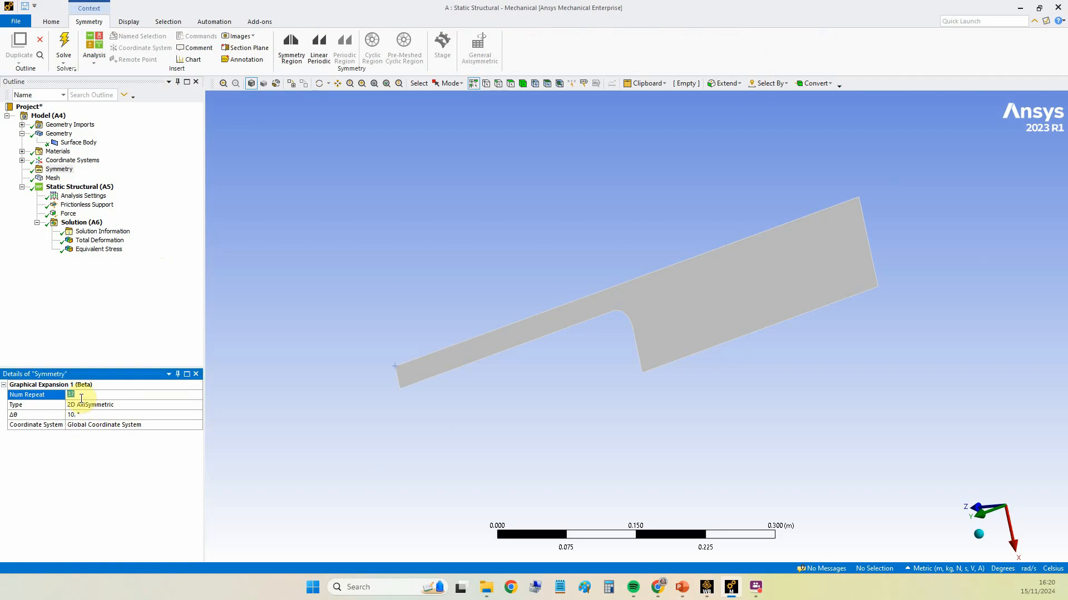
{"action": "type", "text": "18"}
{"action": "left_click", "coordinate": [107, 414]}
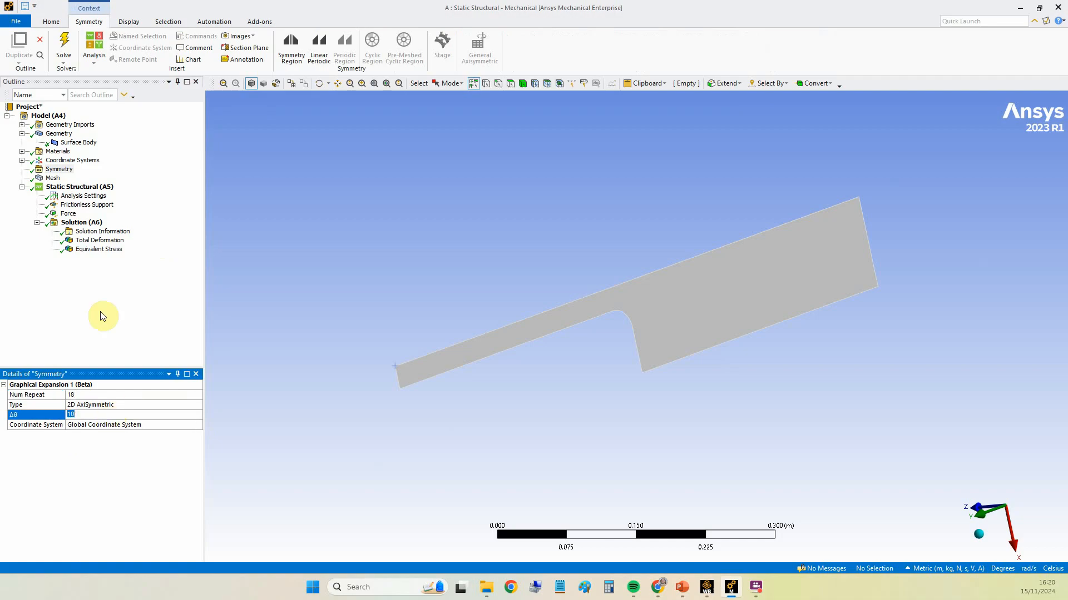
Step: Inspect Total Deformation and Equivalent Stress on the half-expanded shaft, finishing in a front view, and check the Geometry's 2D Behavior setting
{"action": "left_click", "coordinate": [103, 242]}
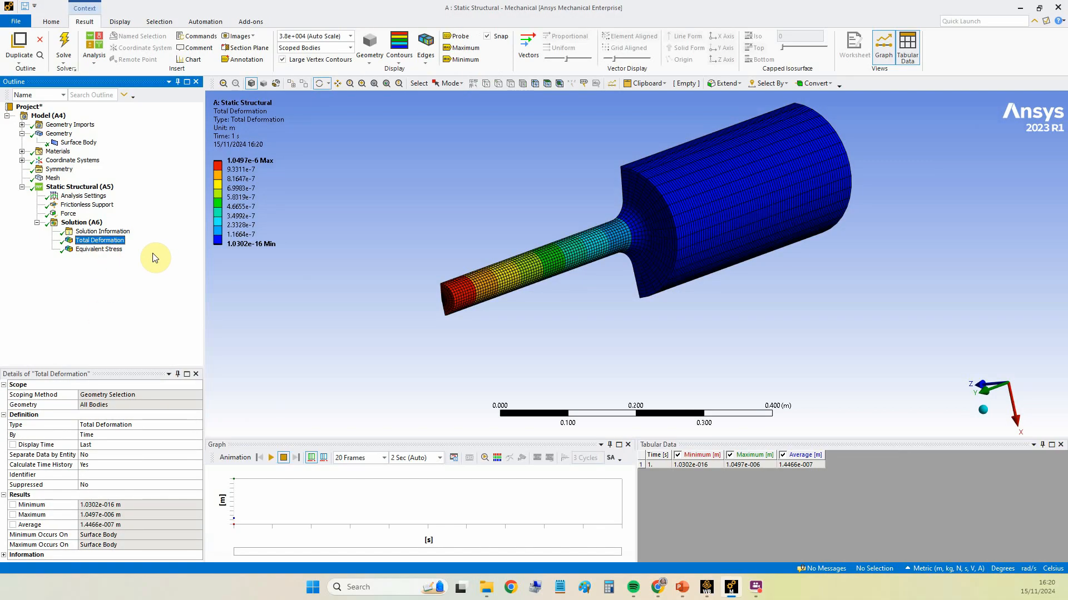
{"action": "left_click_drag", "start_coordinate": [651, 329], "coordinate": [886, 296]}
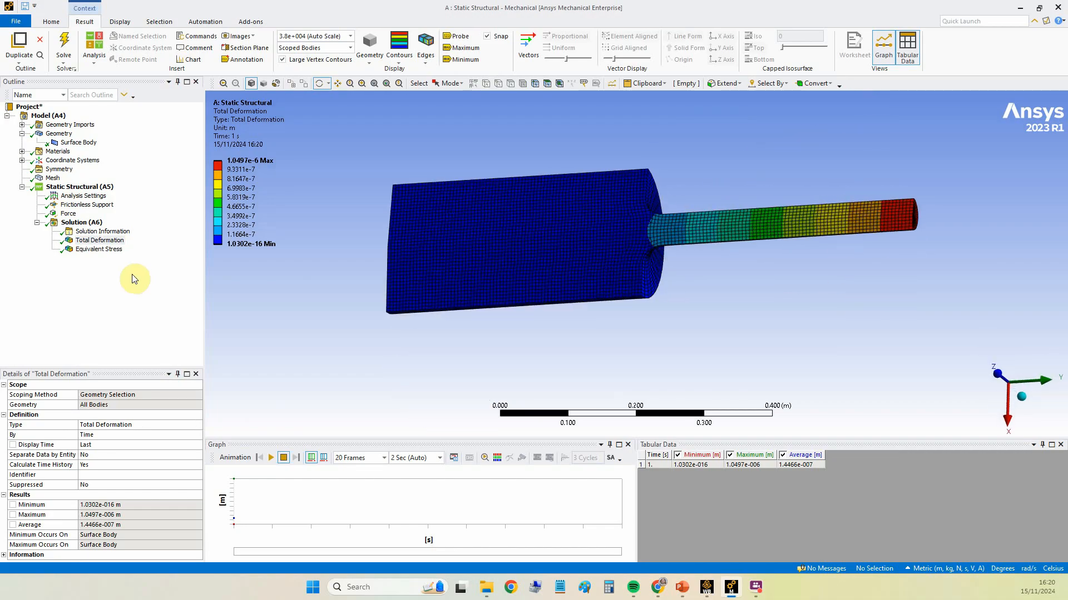
{"action": "left_click", "coordinate": [100, 249]}
{"action": "left_click_drag", "start_coordinate": [772, 327], "coordinate": [539, 322]}
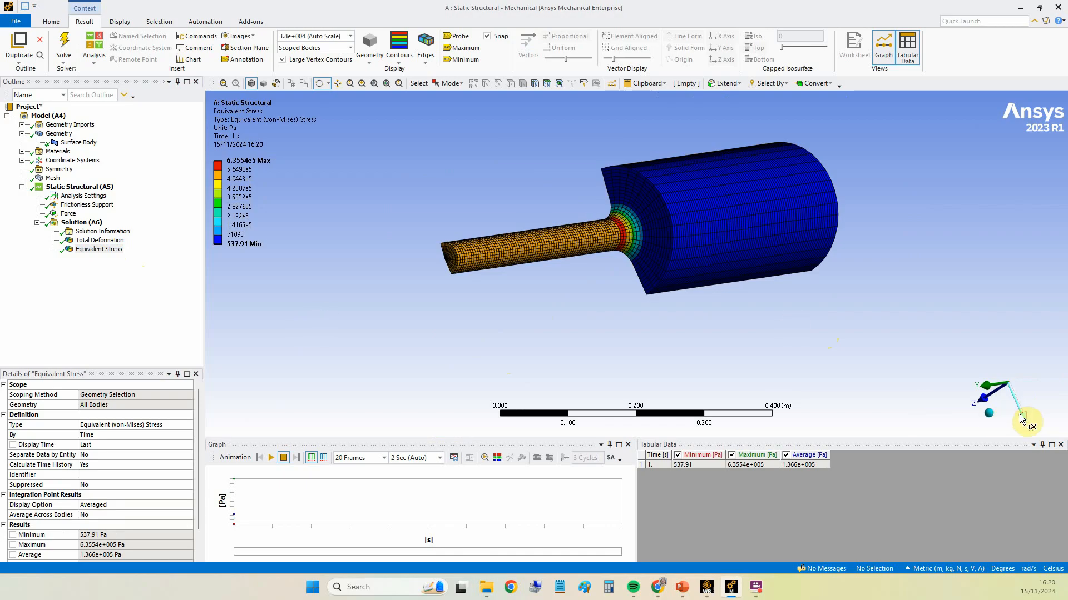
{"action": "left_click", "coordinate": [992, 405]}
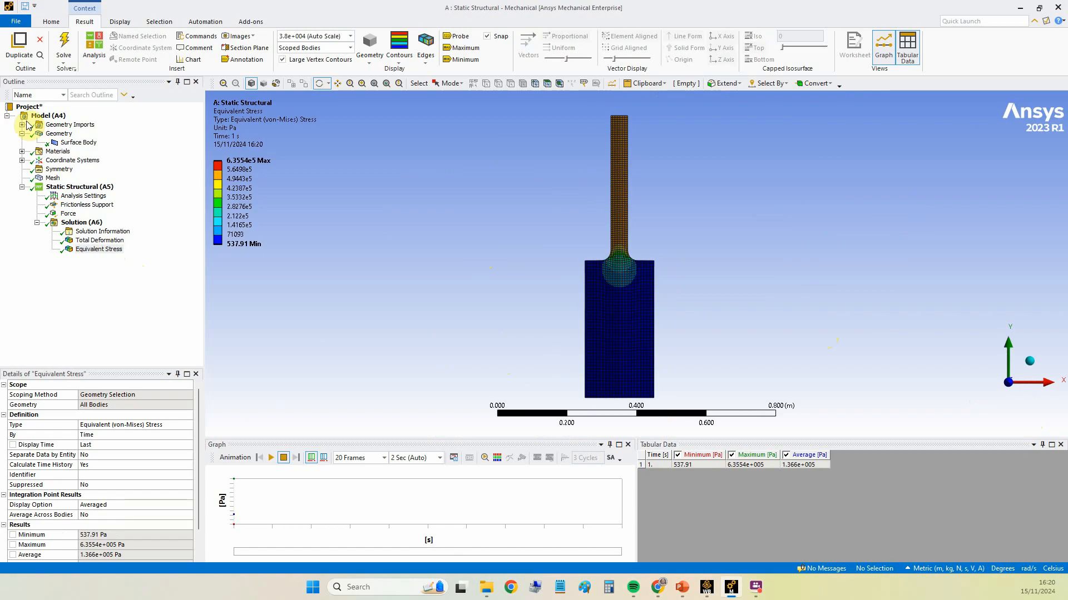
{"action": "left_click", "coordinate": [56, 134]}
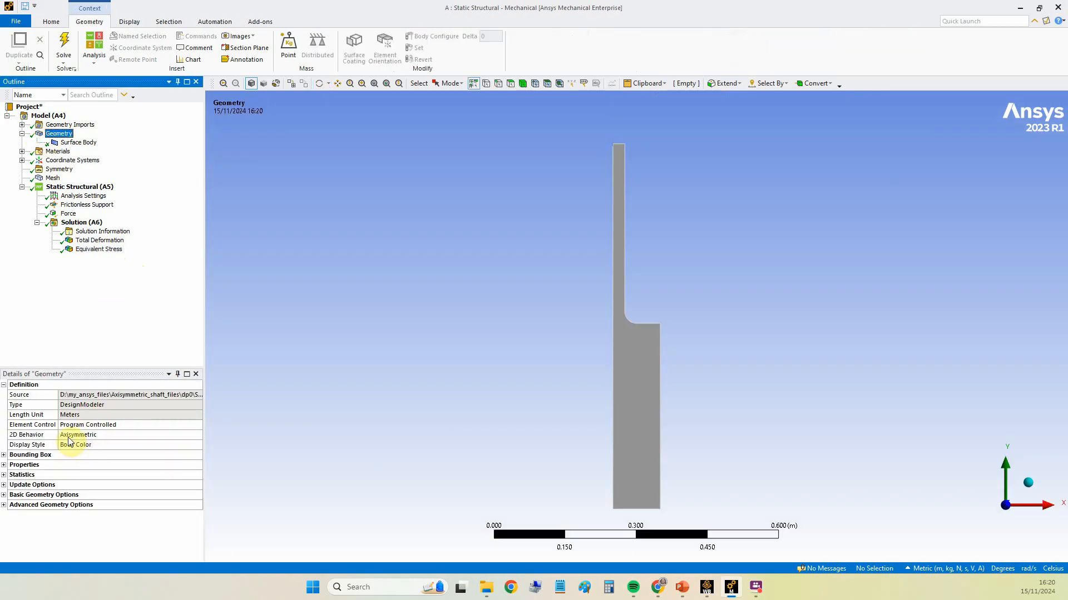
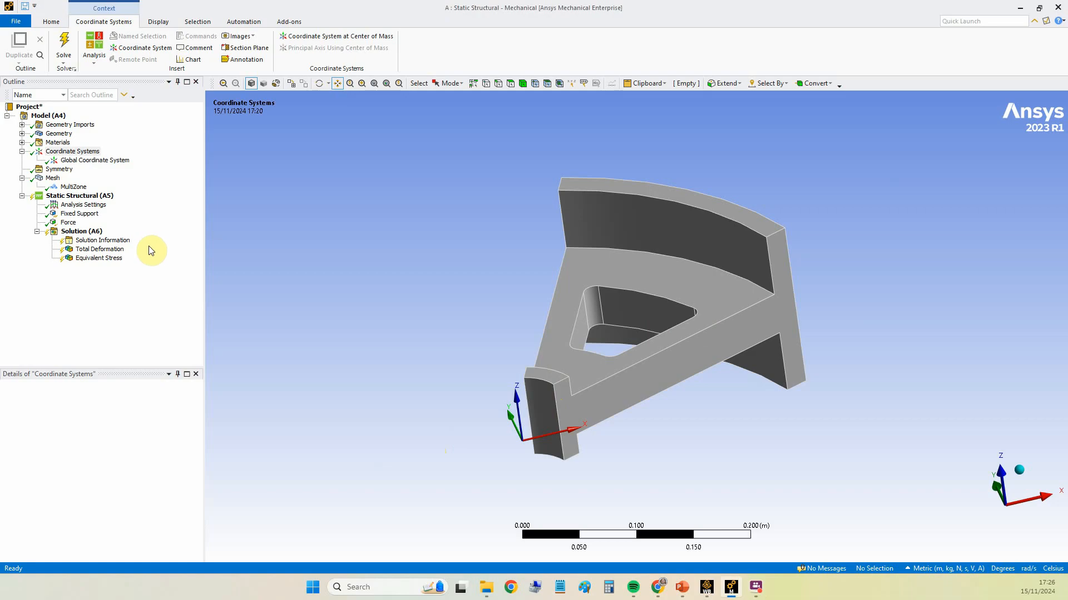
Step: View the wheel sector's mesh, then insert a new coordinate system and rename it "Cylindrical Coordinate system"
{"action": "left_click", "coordinate": [53, 178]}
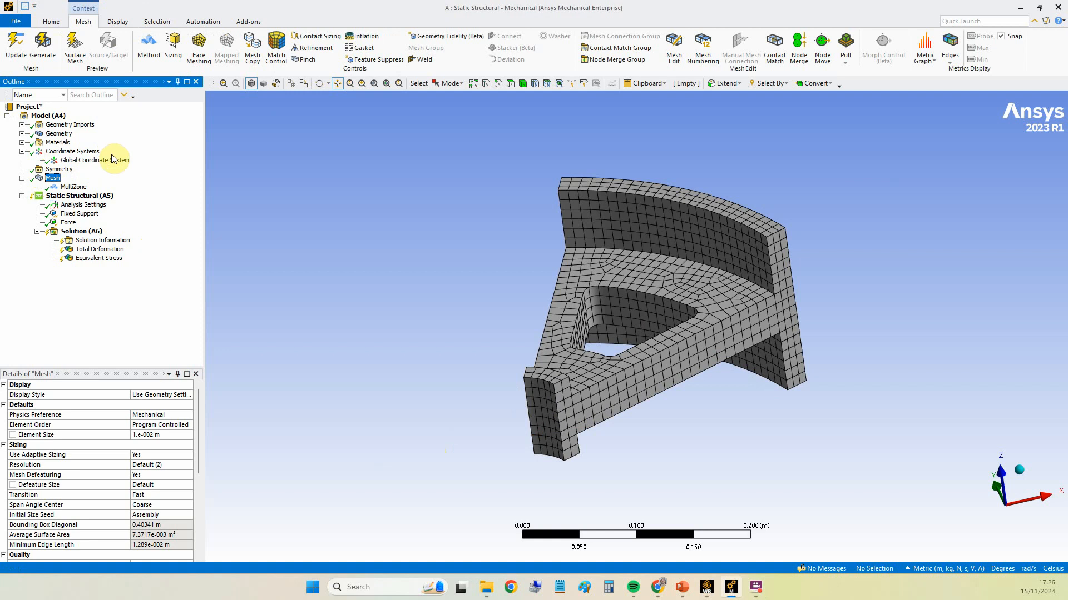
{"action": "left_click", "coordinate": [82, 152]}
{"action": "right_click", "coordinate": [83, 154]}
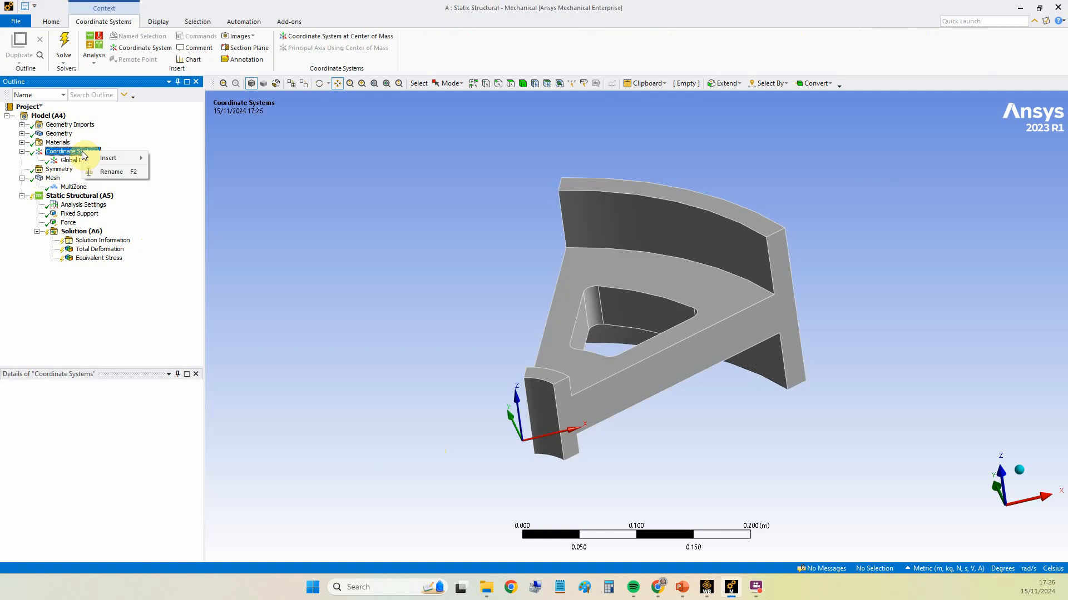
{"action": "mouse_move", "coordinate": [97, 160]}
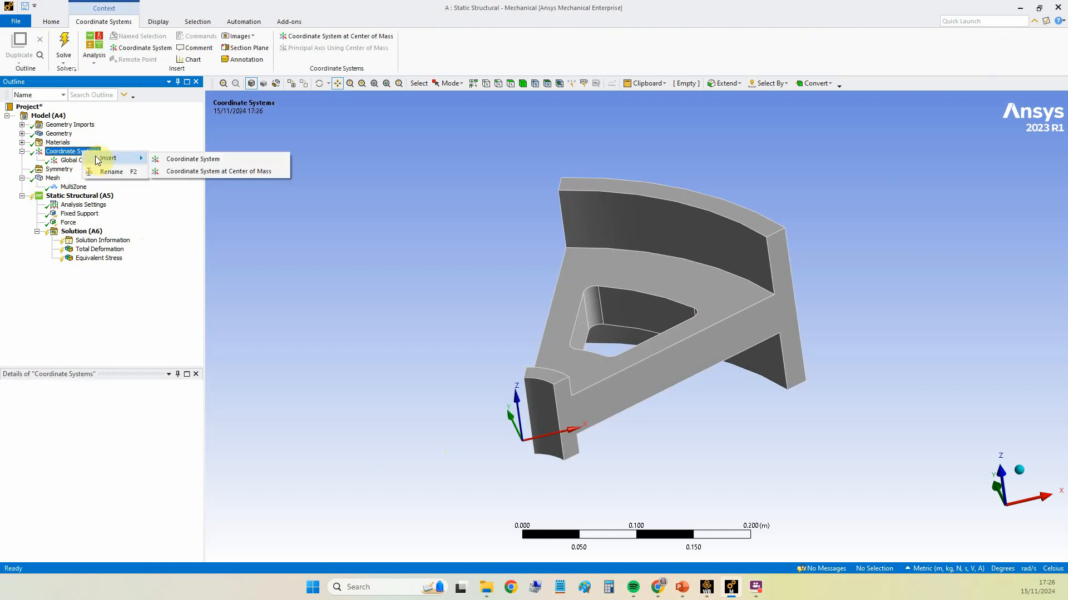
{"action": "left_click", "coordinate": [177, 159]}
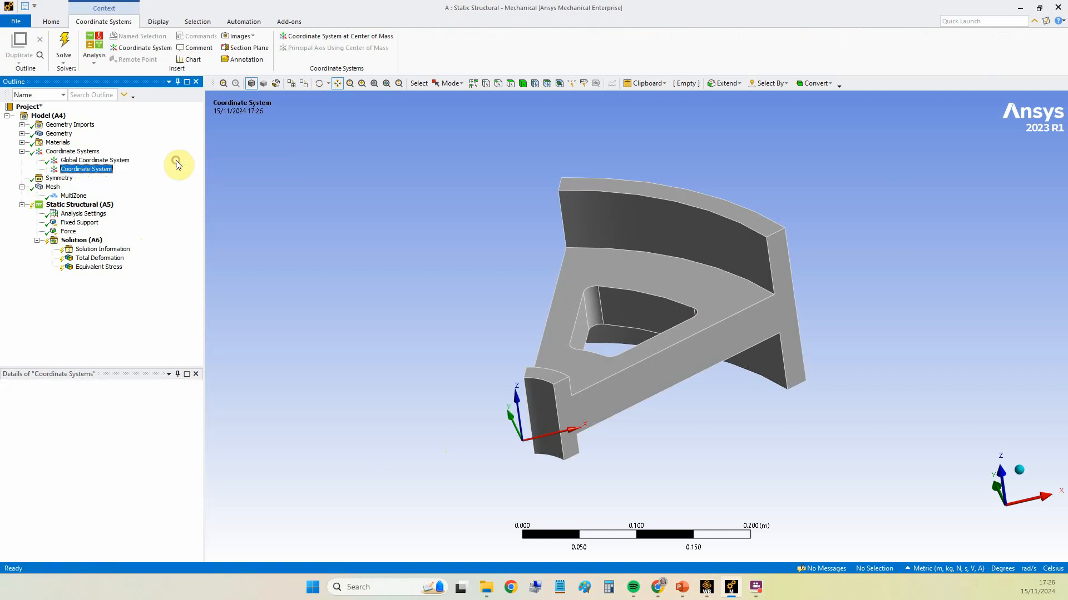
{"action": "right_click", "coordinate": [99, 170]}
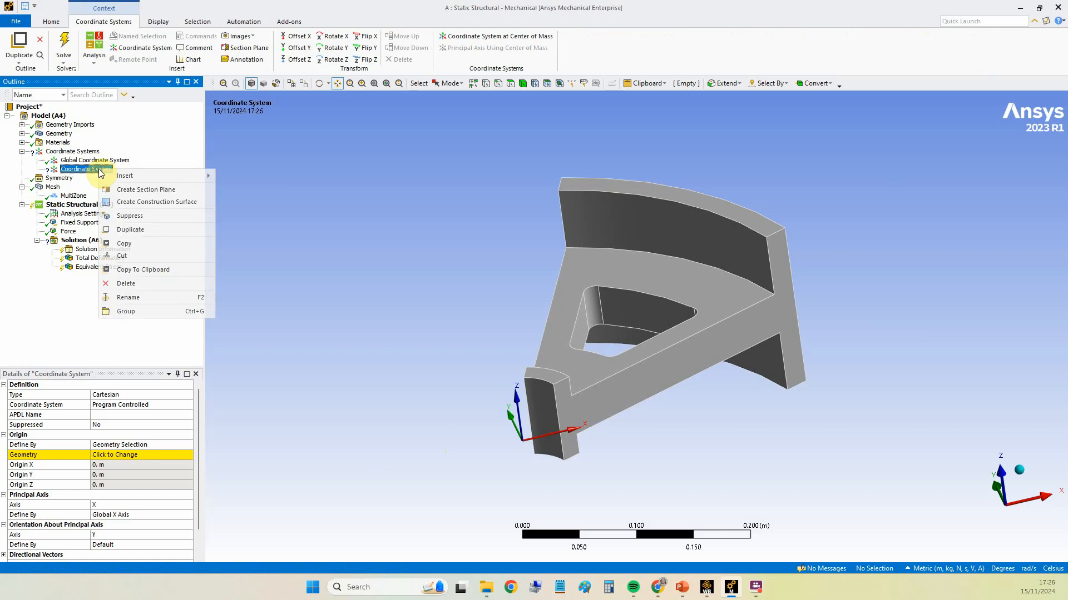
{"action": "left_click", "coordinate": [149, 299]}
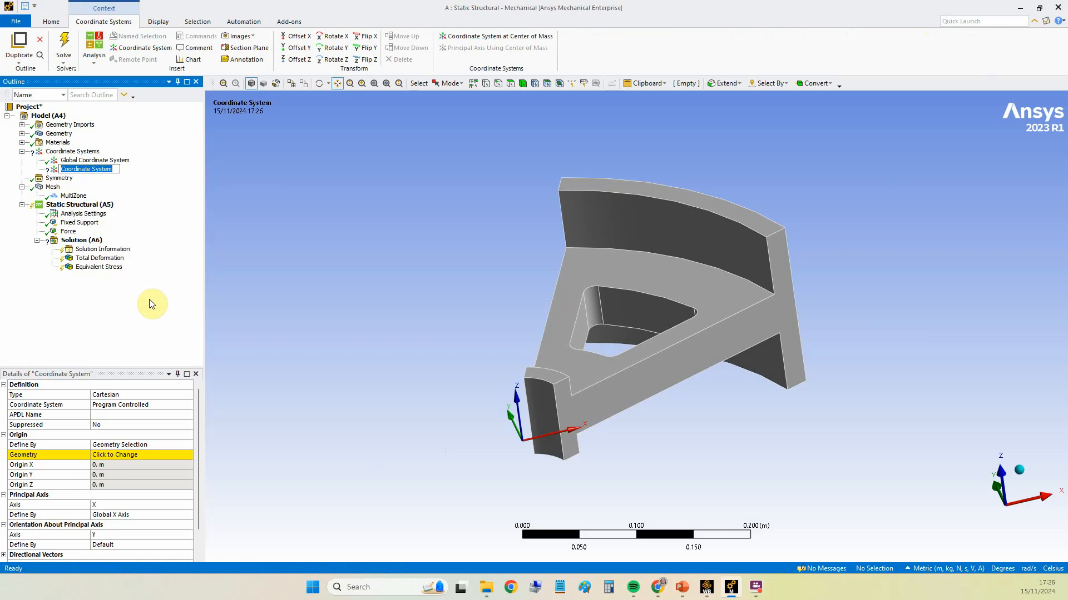
{"action": "type", "text": "Cylindrical Coordin"}
{"action": "key", "text": "Return"}
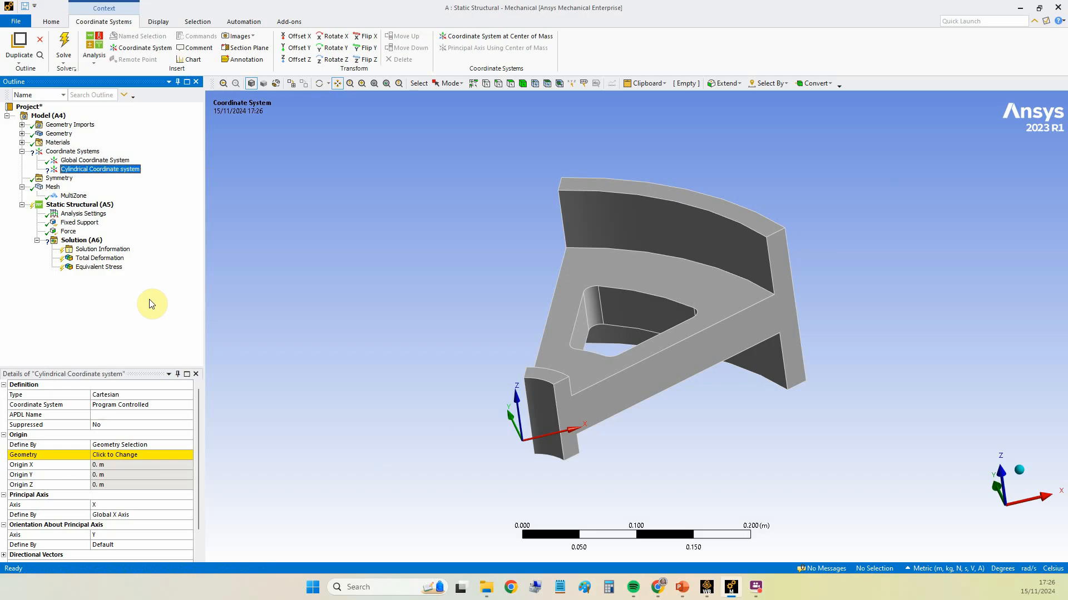
Step: Set the new coordinate system's Type to Cylindrical and define its origin by the sector's inner cylindrical hub face
{"action": "left_click", "coordinate": [168, 394]}
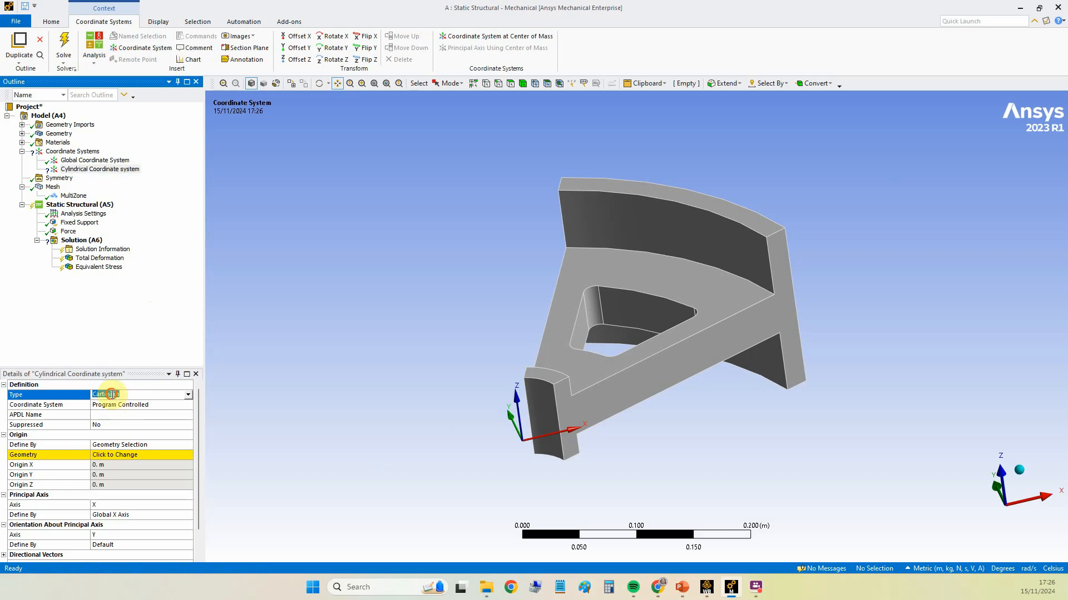
{"action": "left_click", "coordinate": [189, 394]}
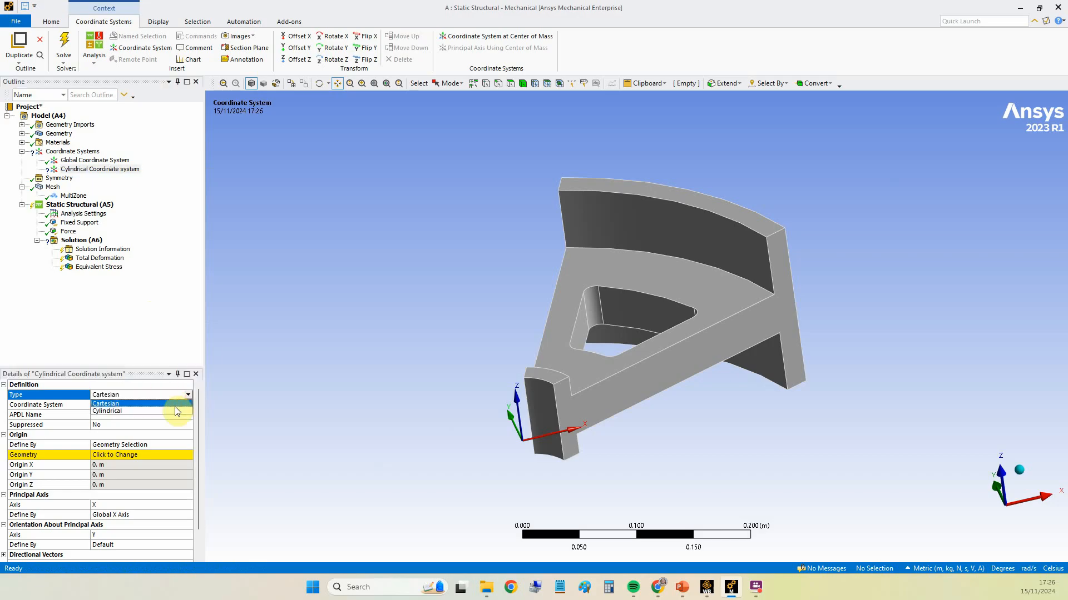
{"action": "left_click", "coordinate": [175, 409]}
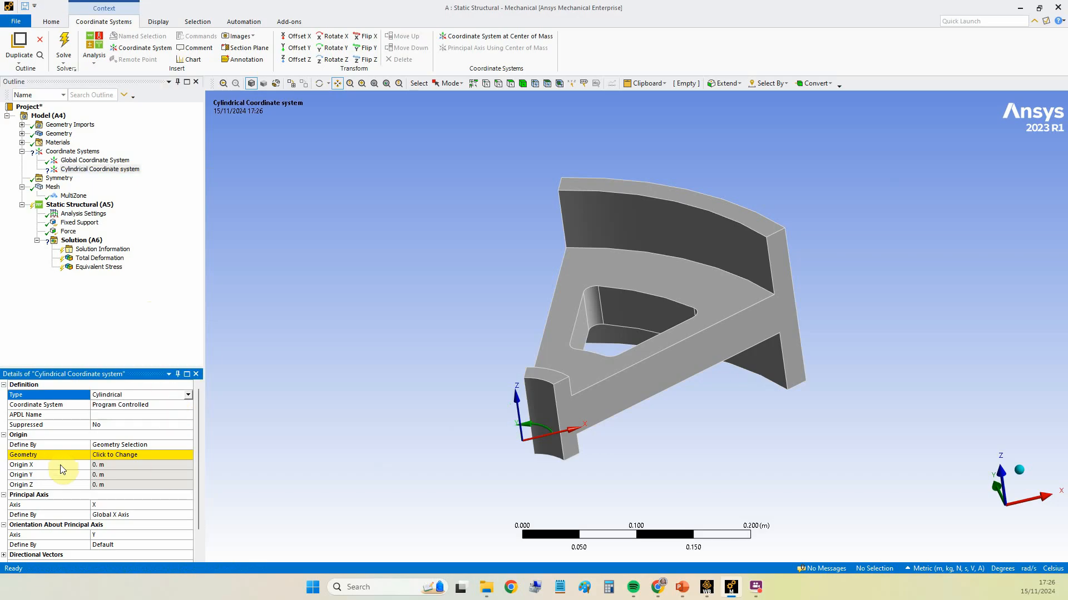
{"action": "left_click", "coordinate": [128, 456]}
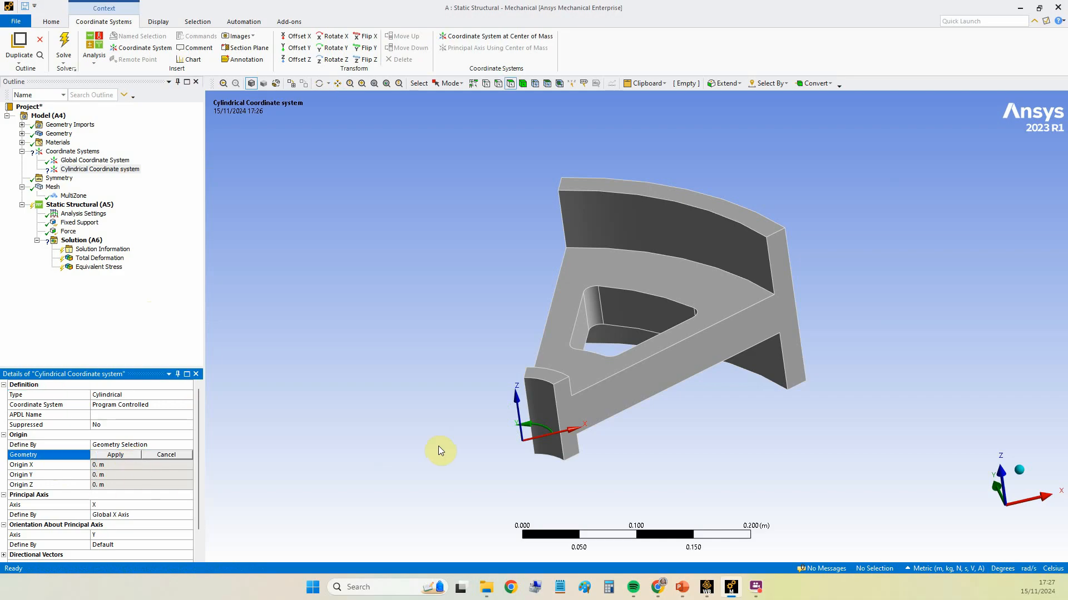
{"action": "left_click", "coordinate": [544, 409]}
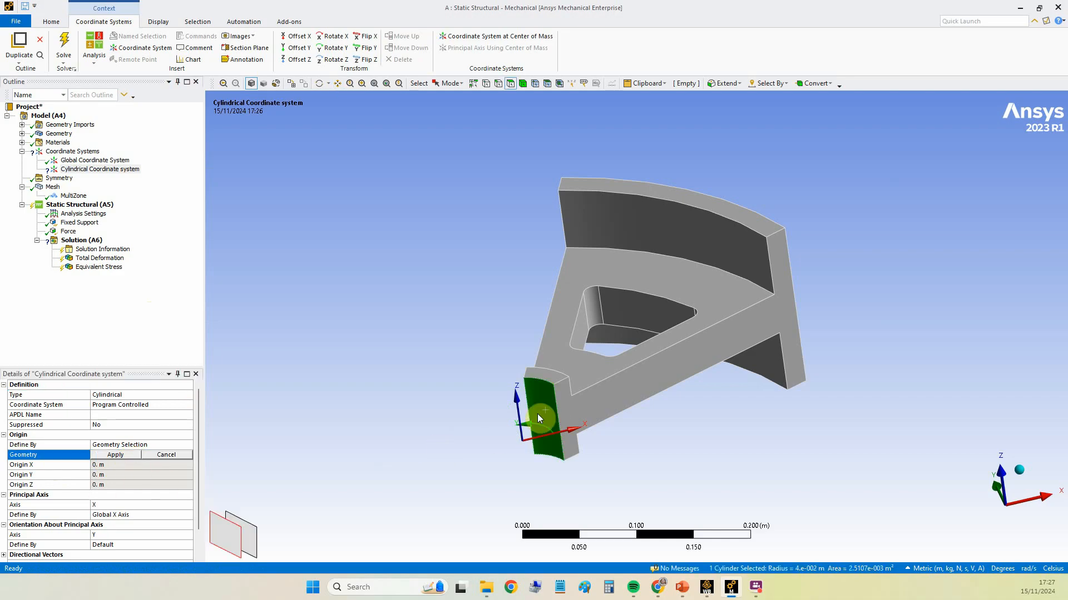
{"action": "left_click", "coordinate": [114, 455]}
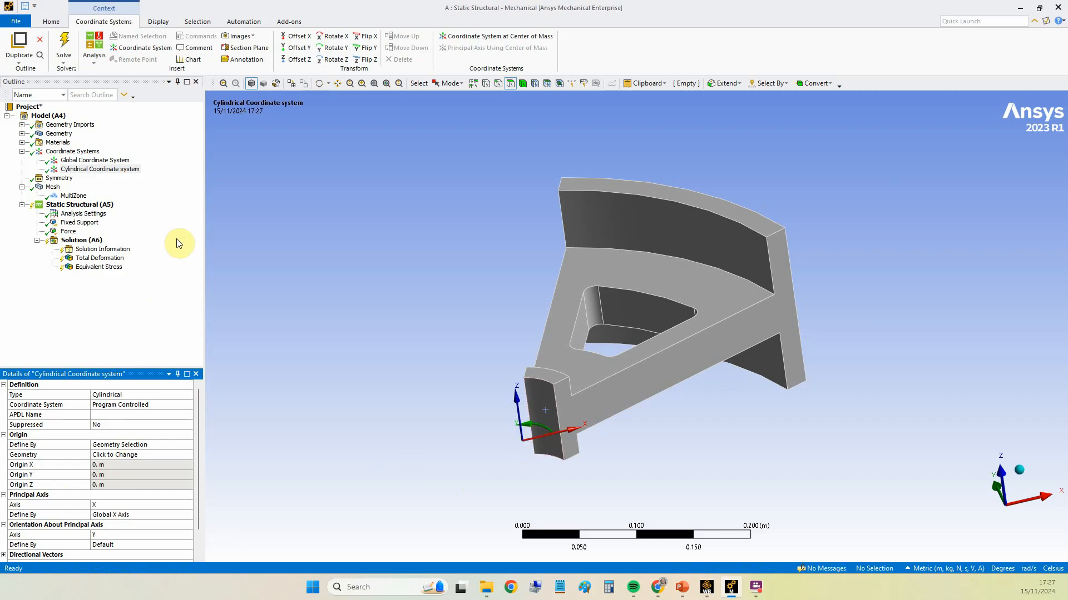
Step: Delete the existing Symmetry object and insert a new Symmetry object under the Model
{"action": "left_click", "coordinate": [59, 179]}
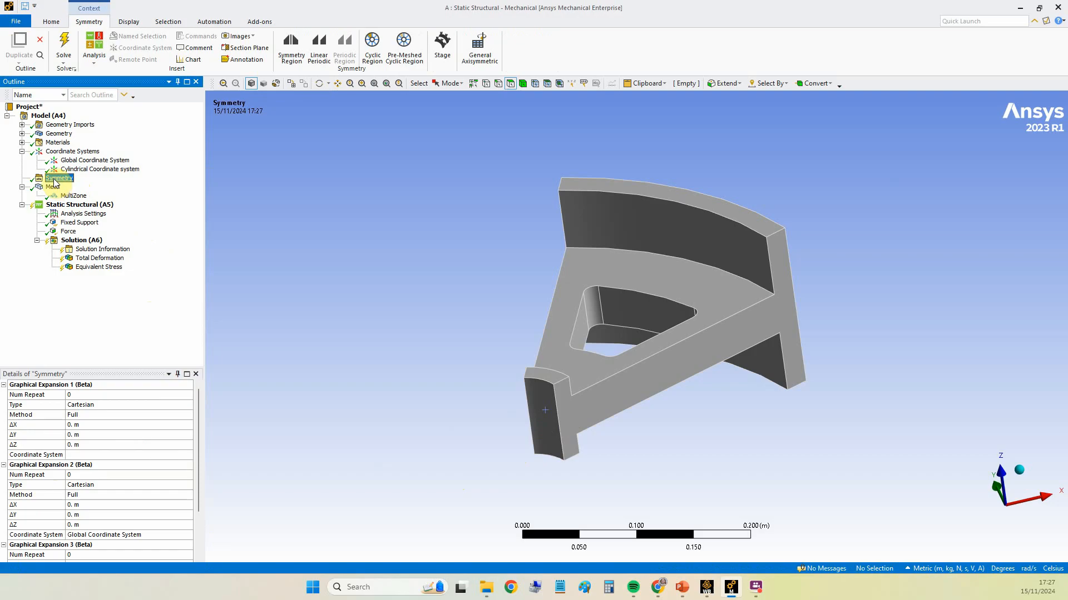
{"action": "key", "text": "Delete"}
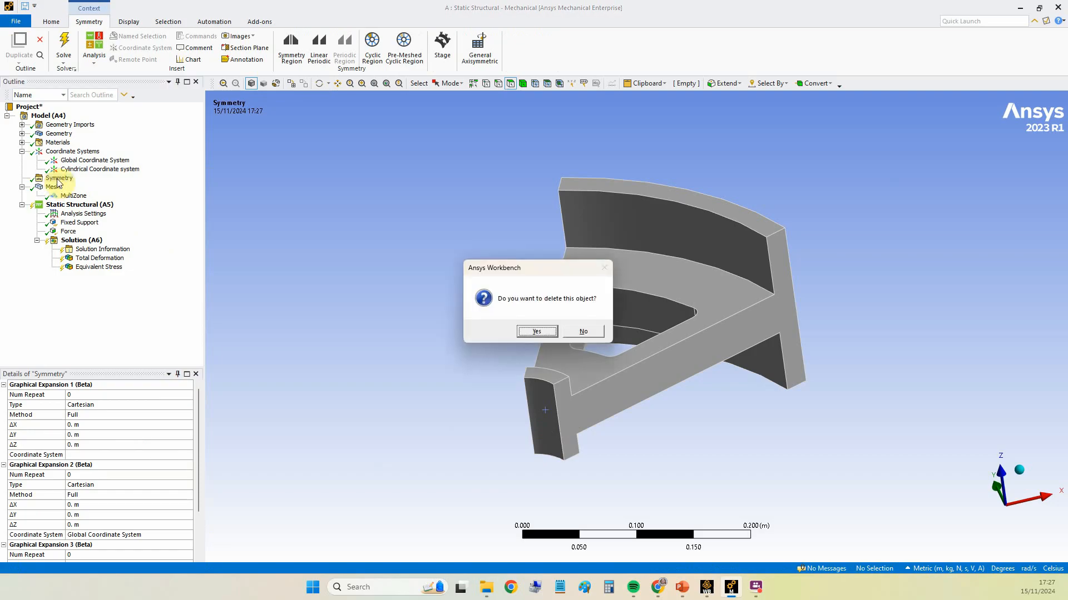
{"action": "left_click", "coordinate": [535, 332]}
{"action": "left_click", "coordinate": [50, 116]}
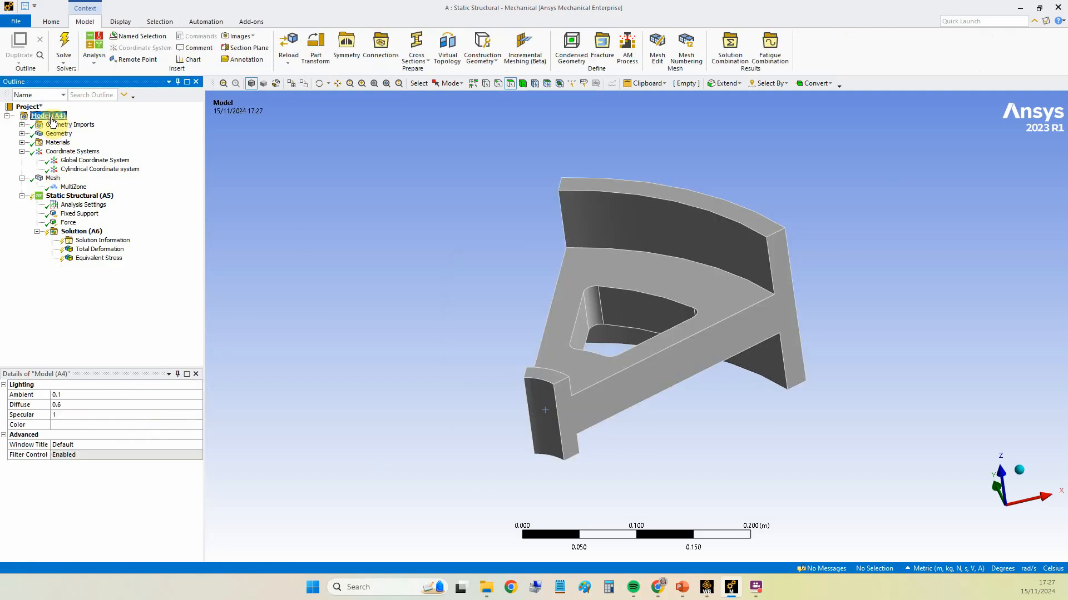
{"action": "right_click", "coordinate": [51, 118]}
{"action": "mouse_move", "coordinate": [68, 123]}
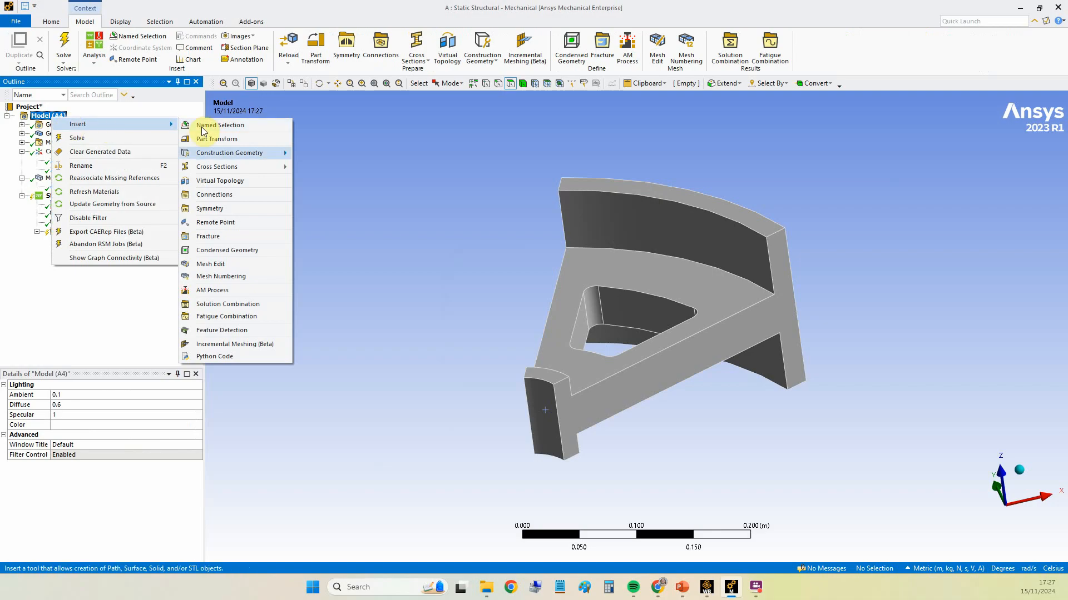
{"action": "left_click", "coordinate": [229, 207]}
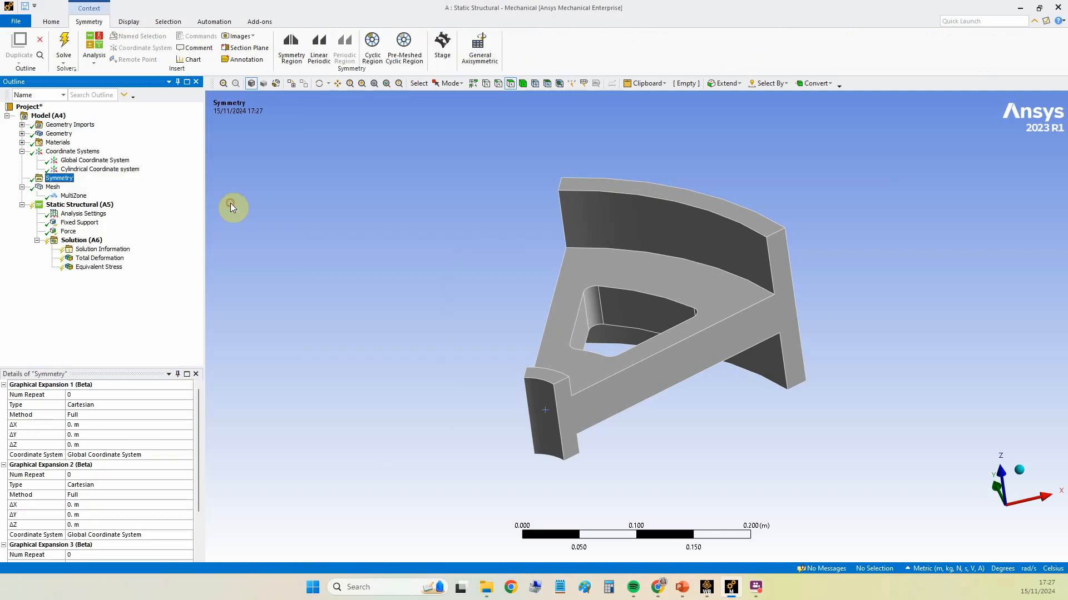
Step: Add a Cyclic Region to the Symmetry object and assign it the Cylindrical Coordinate system
{"action": "right_click", "coordinate": [65, 182]}
{"action": "mouse_move", "coordinate": [89, 185]}
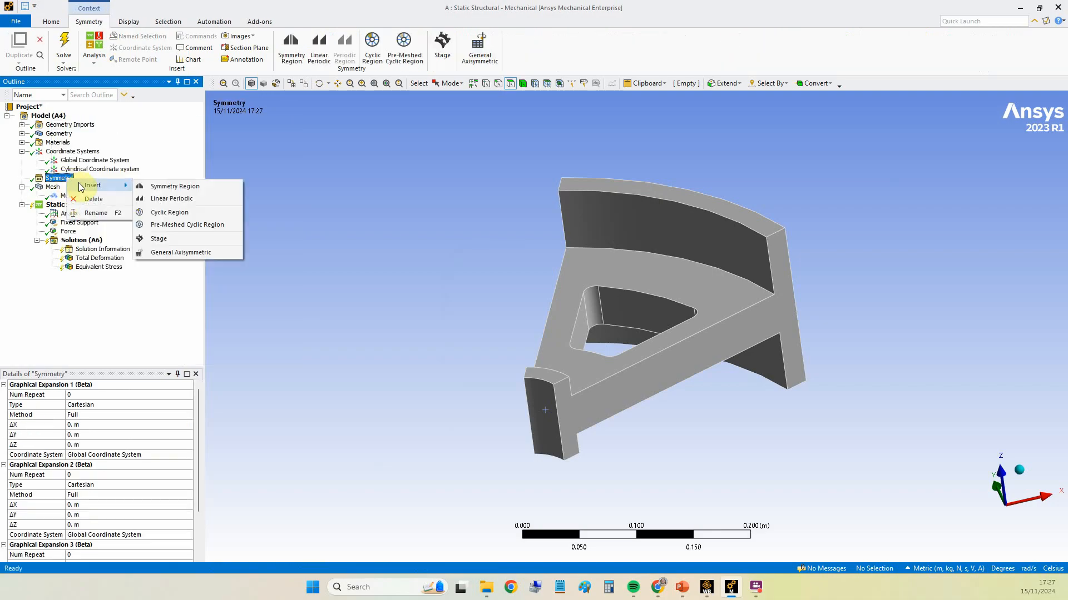
{"action": "left_click", "coordinate": [181, 213]}
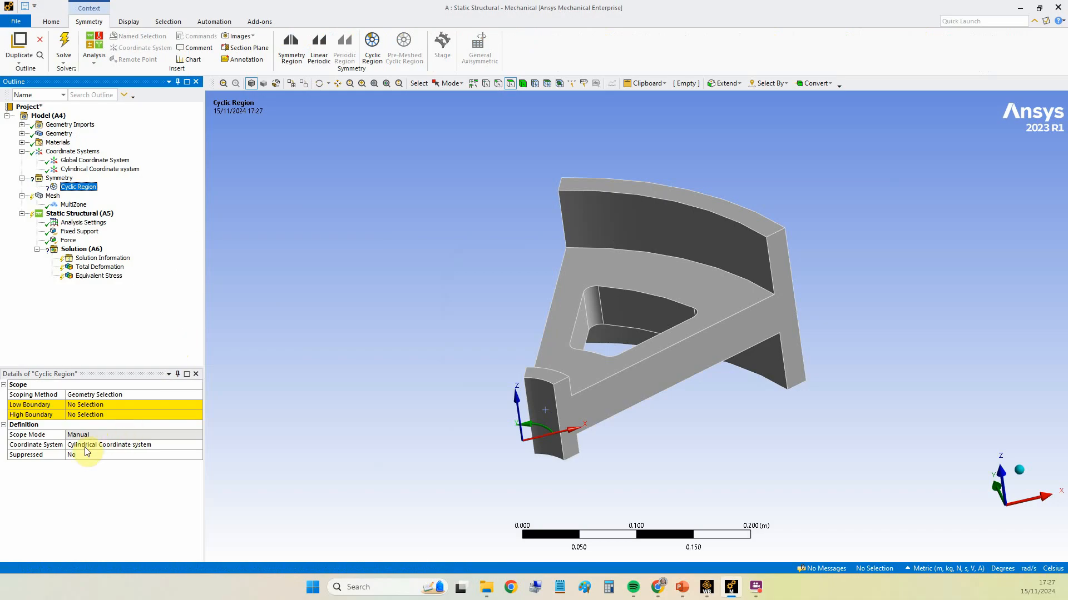
{"action": "left_click", "coordinate": [185, 446]}
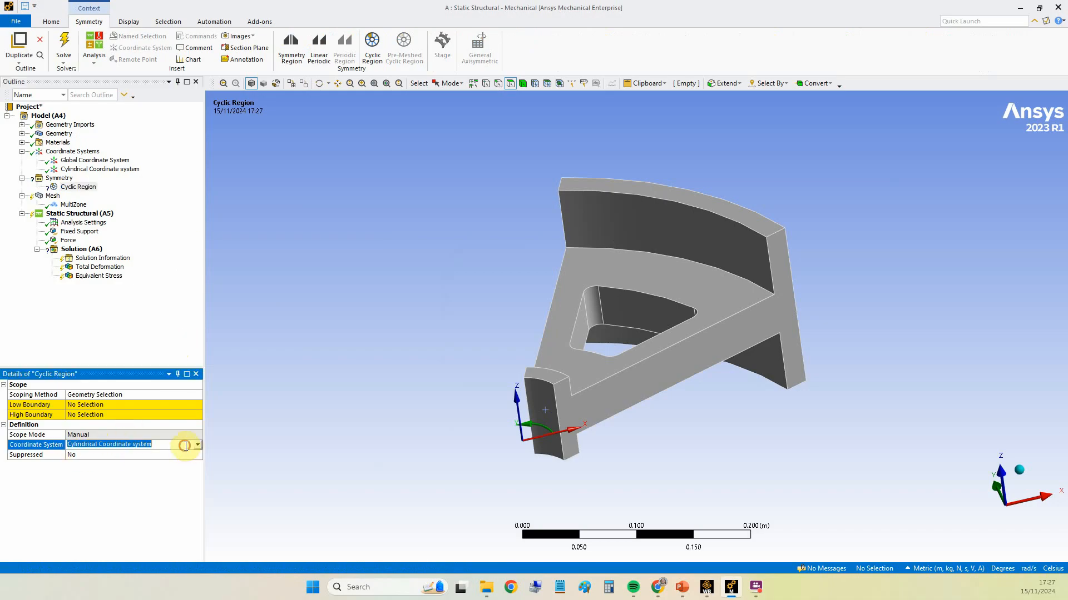
{"action": "left_click", "coordinate": [198, 445]}
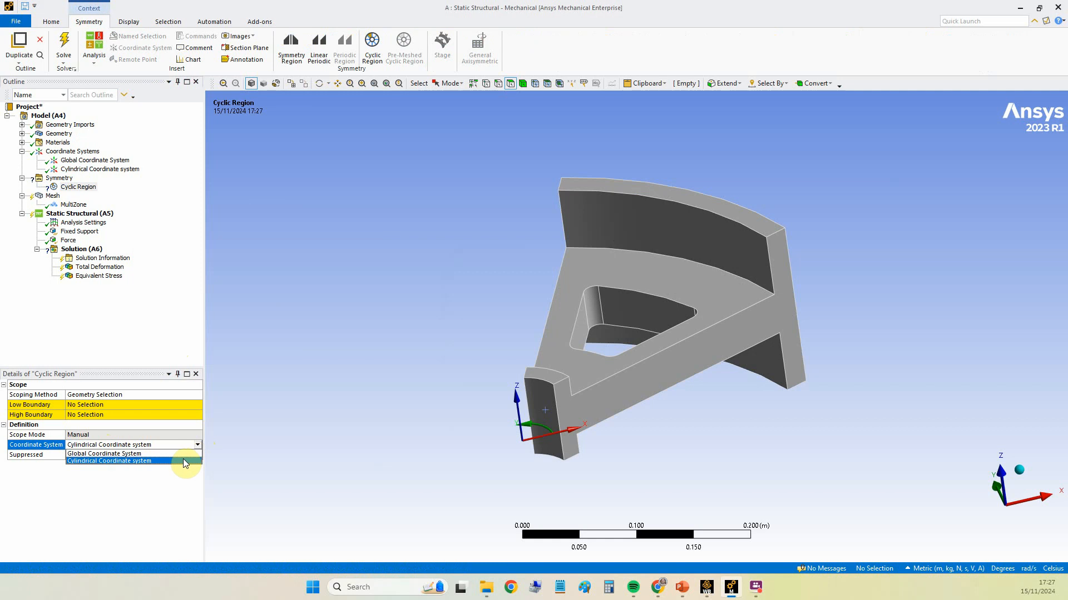
{"action": "left_click", "coordinate": [183, 459]}
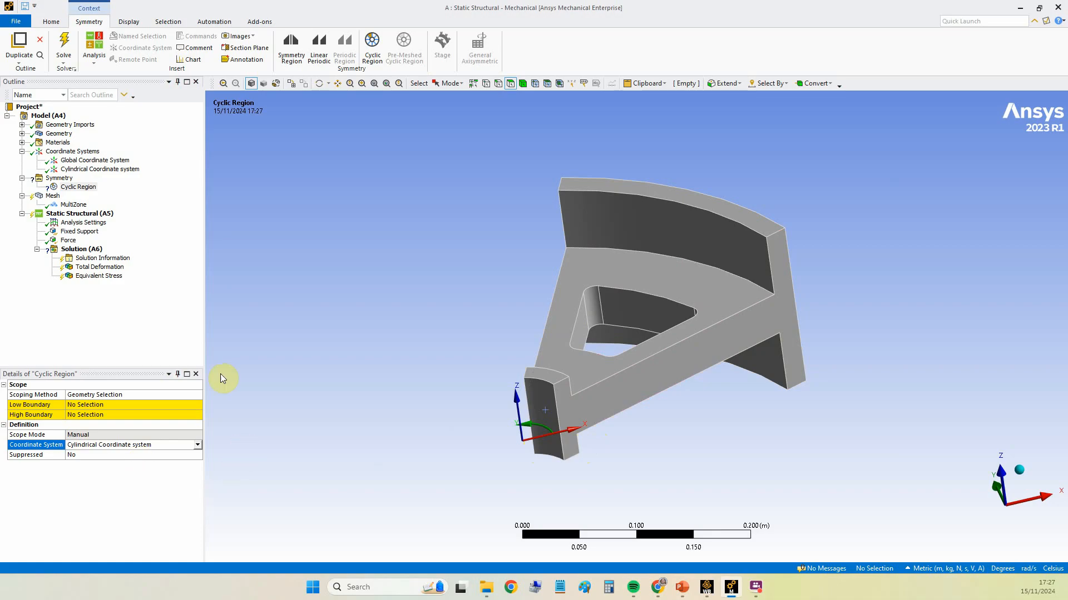
Step: Scope the Cyclic Region's Low Boundary and High Boundary to the wheel sector's two opposite radial cut faces
{"action": "left_click", "coordinate": [86, 405]}
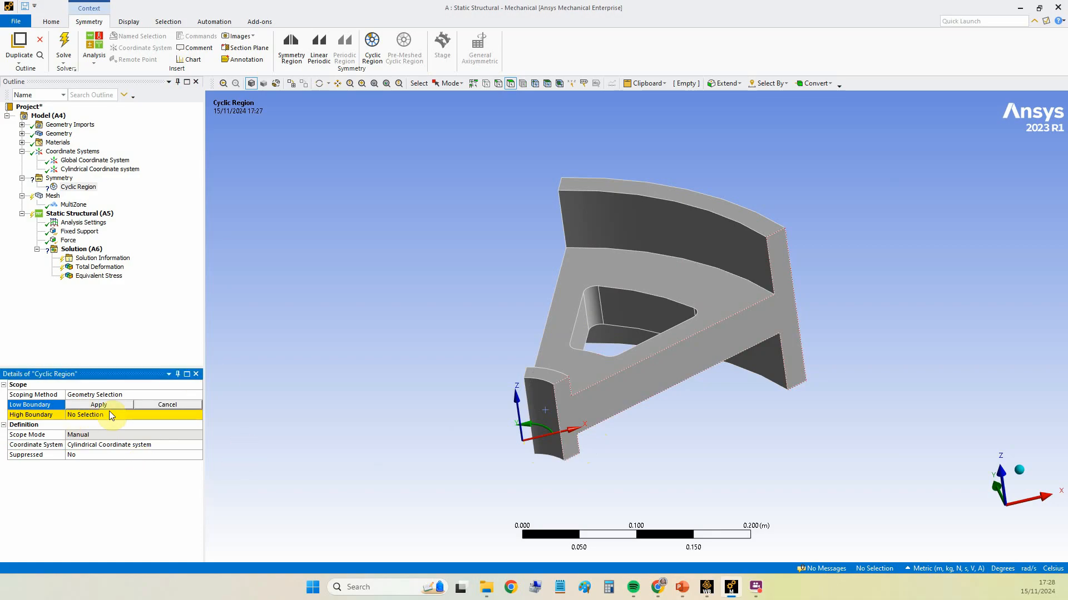
{"action": "left_click", "coordinate": [641, 388]}
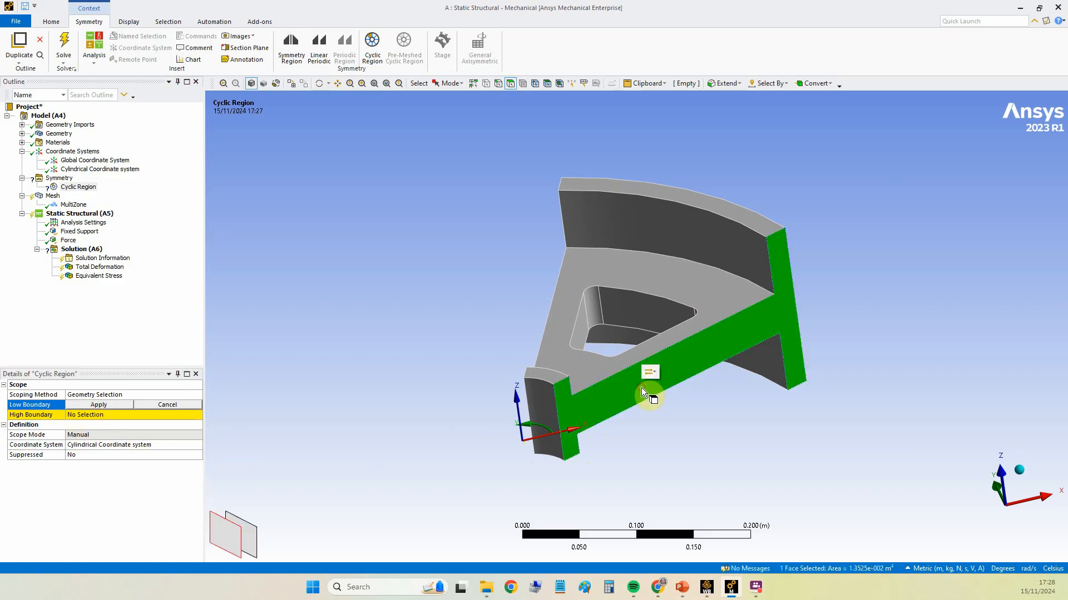
{"action": "left_click", "coordinate": [89, 406]}
{"action": "middle_click_drag", "start_coordinate": [492, 368], "coordinate": [648, 379]}
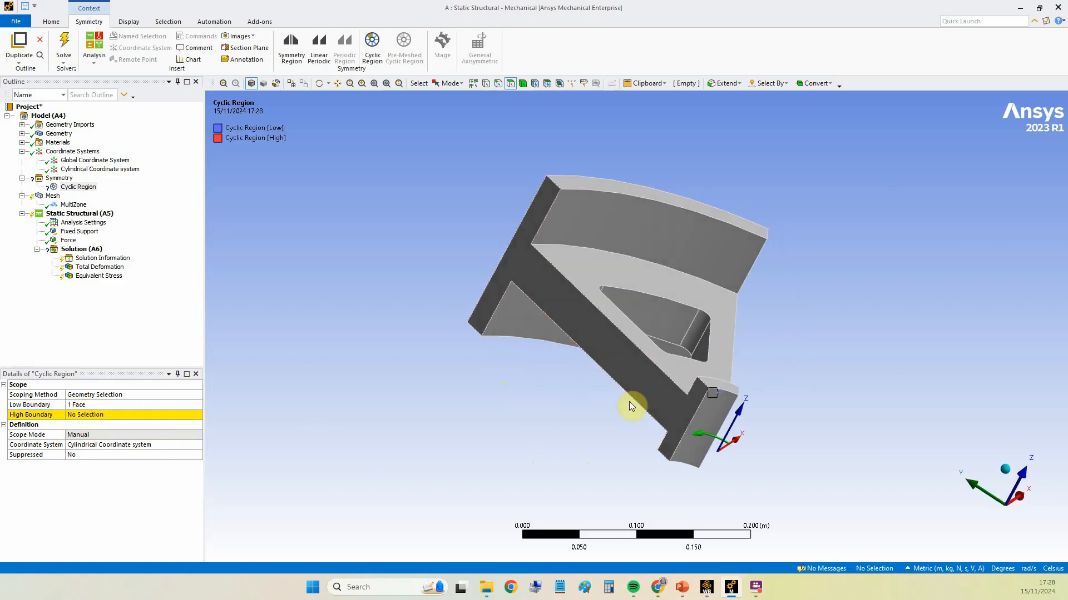
{"action": "left_click", "coordinate": [76, 415]}
{"action": "left_click", "coordinate": [605, 354]}
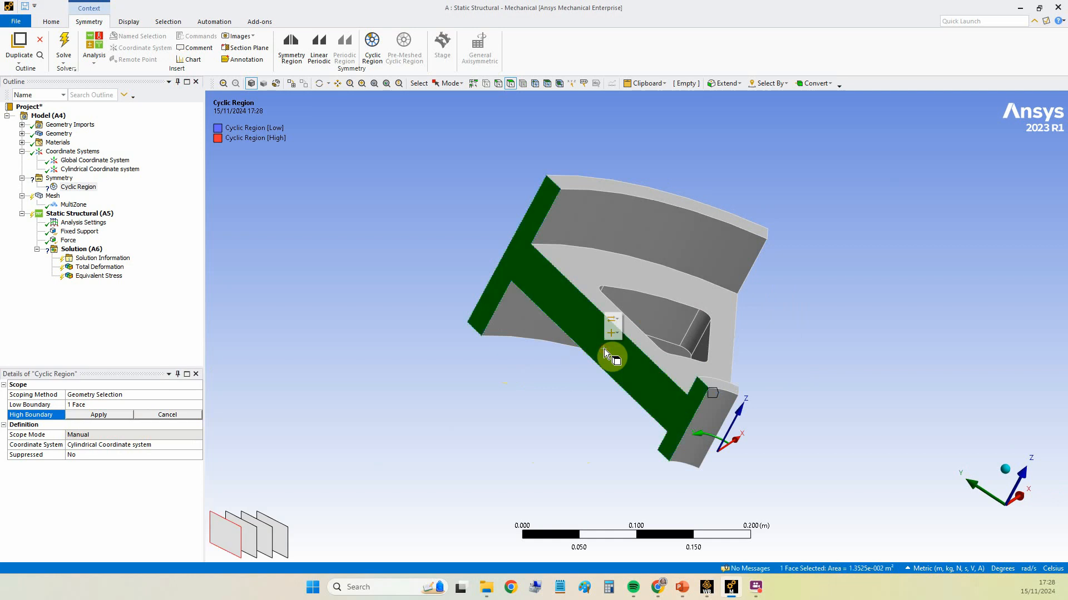
{"action": "left_click", "coordinate": [96, 415]}
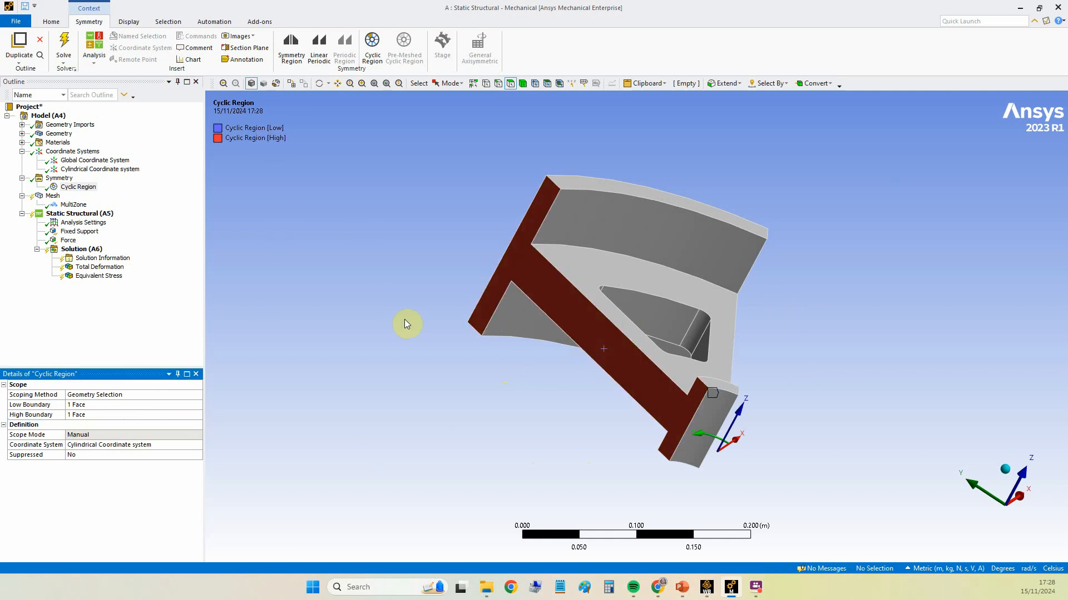
{"action": "middle_click_drag", "start_coordinate": [578, 429], "coordinate": [475, 412]}
{"action": "middle_click_drag", "start_coordinate": [859, 392], "coordinate": [840, 405]}
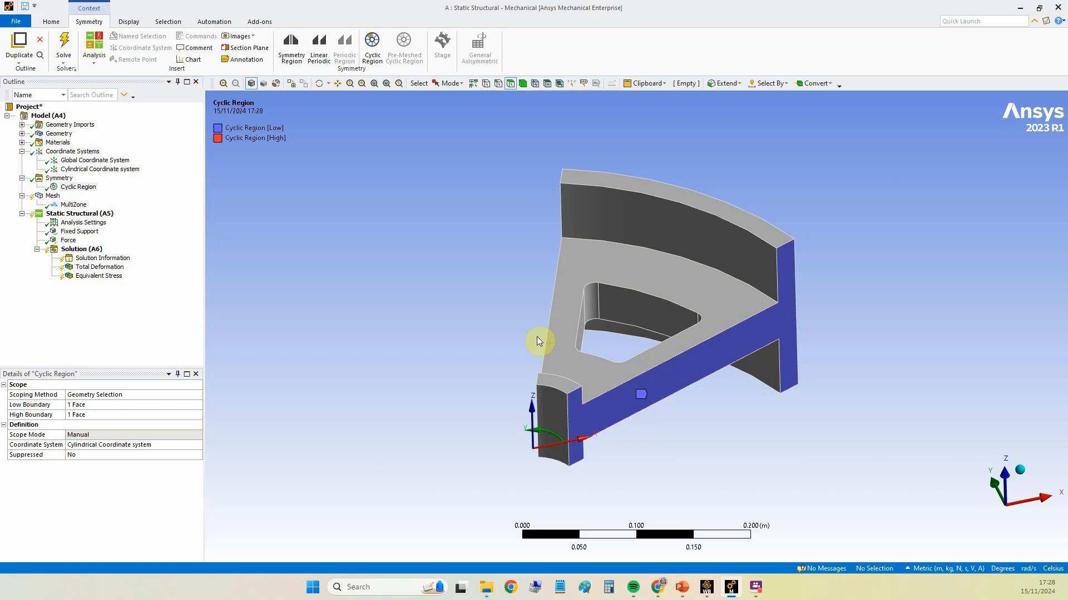
Step: Update the sector's mesh, then review the Fixed Support and Force applied to it
{"action": "left_click", "coordinate": [53, 196]}
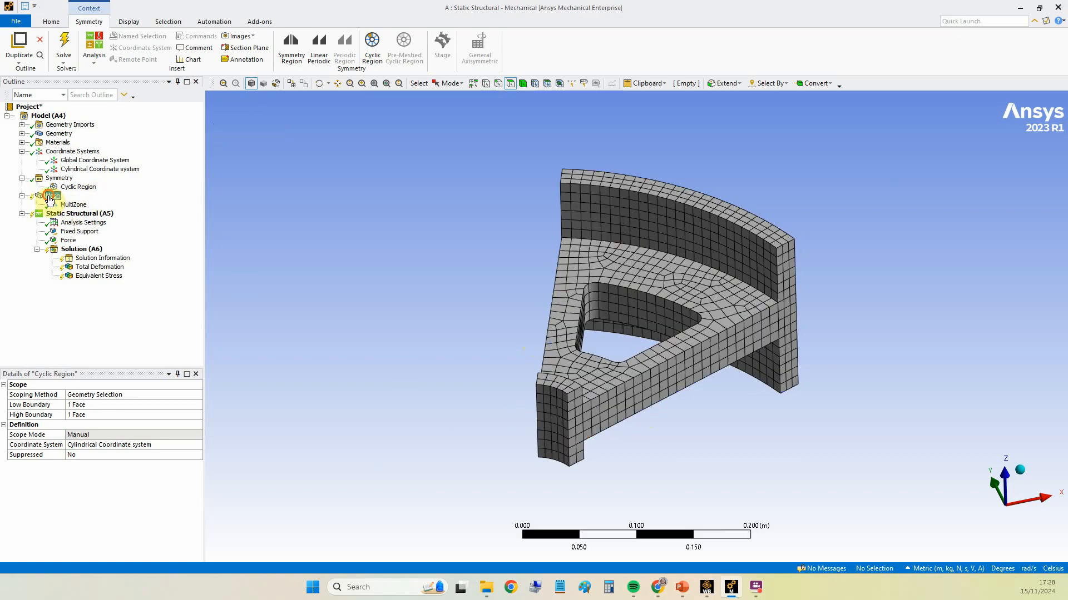
{"action": "left_click", "coordinate": [14, 42]}
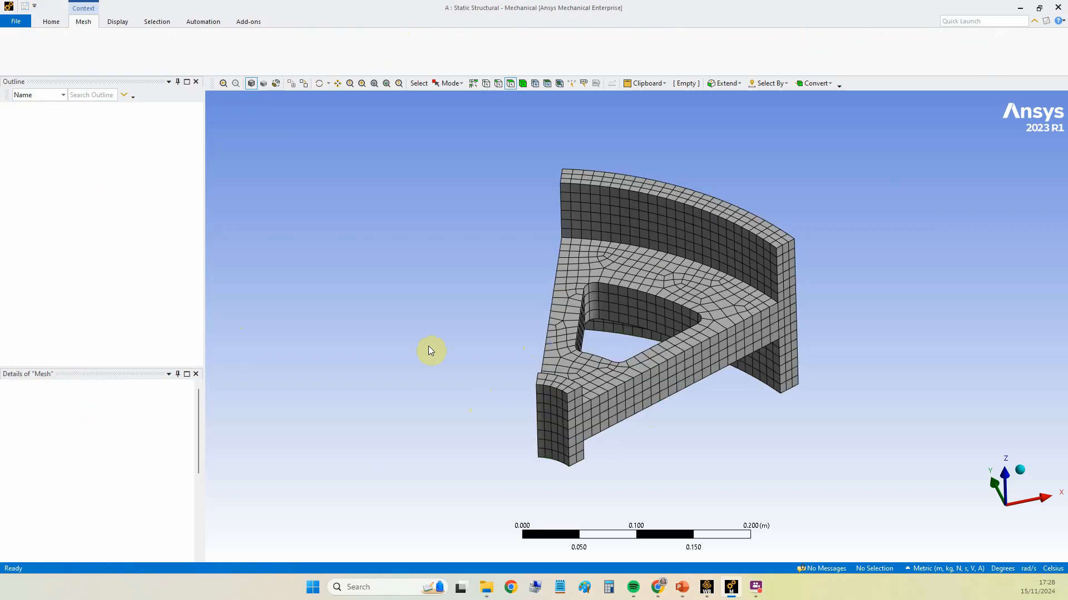
{"action": "left_click", "coordinate": [89, 231]}
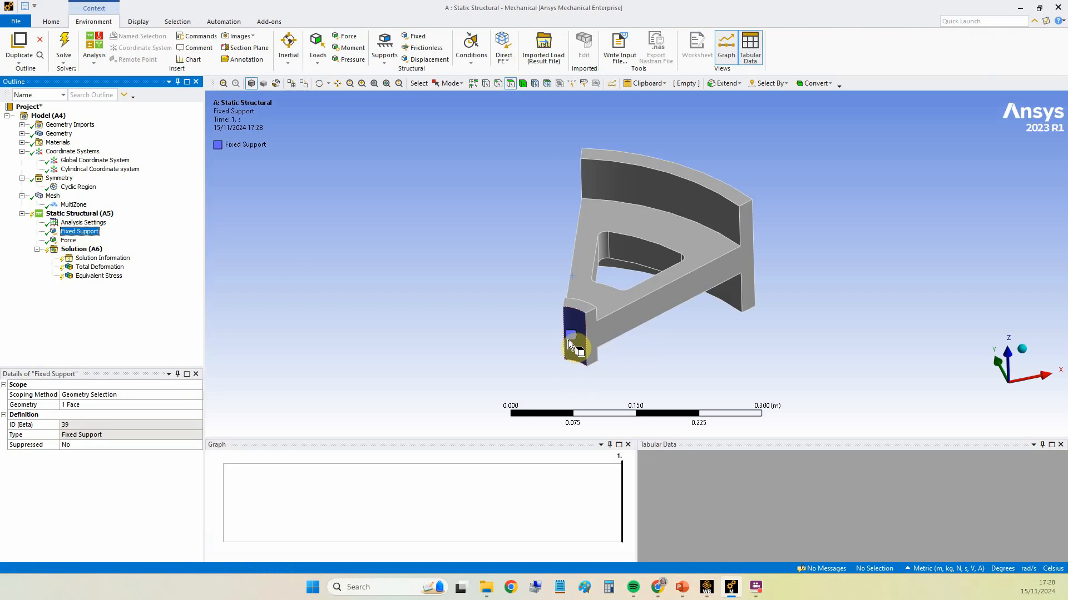
{"action": "left_click", "coordinate": [68, 240]}
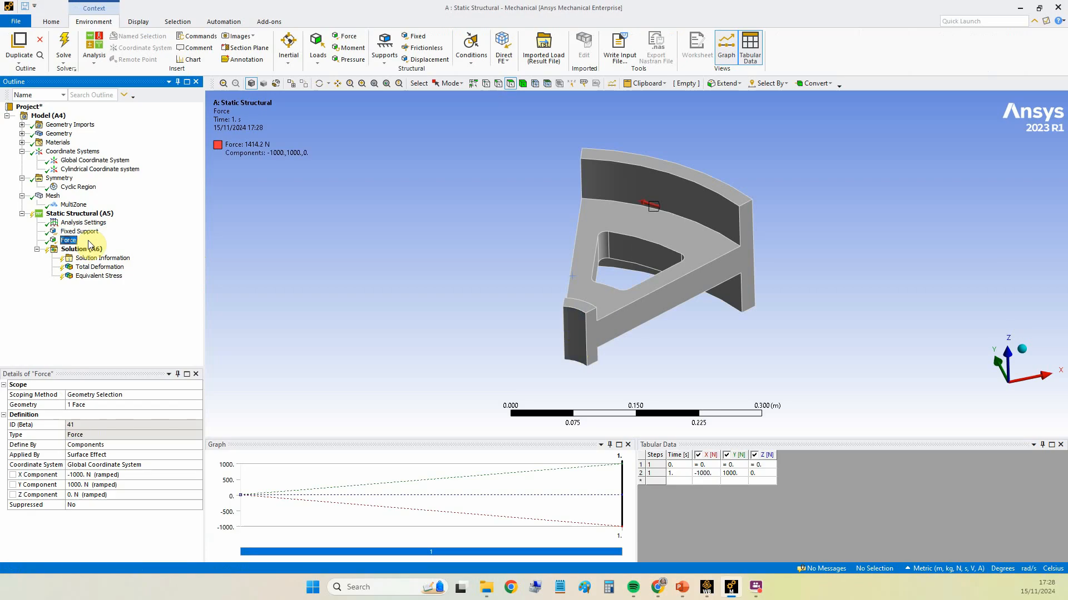
{"action": "mouse_move", "coordinate": [658, 226]}
{"action": "middle_mouse_down"}
{"action": "mouse_move", "coordinate": [648, 298]}
{"action": "mouse_move", "coordinate": [639, 202]}
{"action": "mouse_move", "coordinate": [649, 214]}
{"action": "middle_mouse_up"}
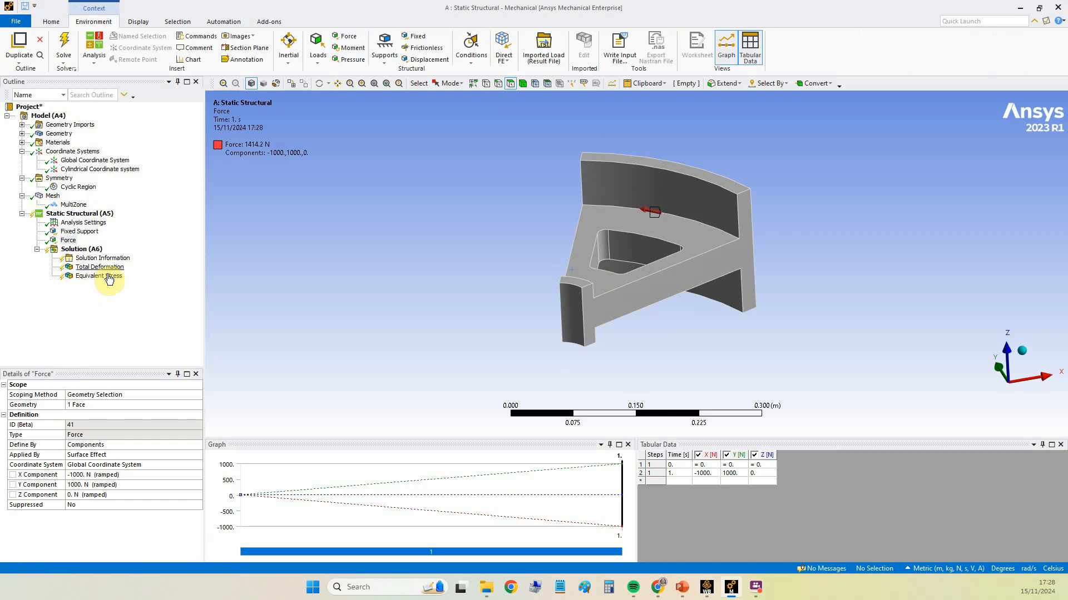
Step: Solve the static structural analysis and view Total Deformation and Equivalent Stress on the single sector
{"action": "left_click", "coordinate": [65, 47]}
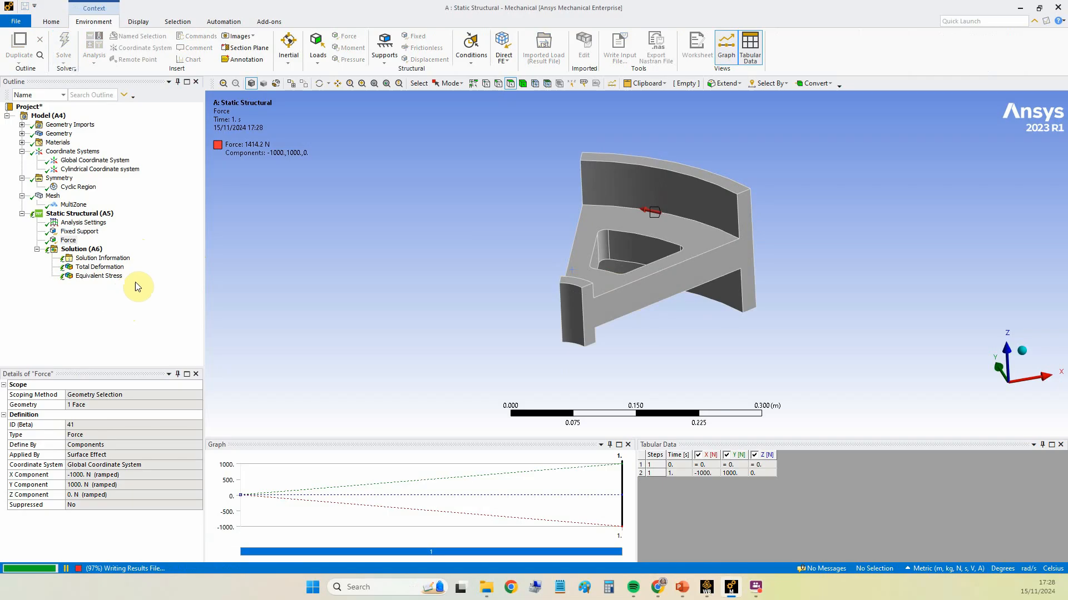
{"action": "left_click", "coordinate": [120, 268]}
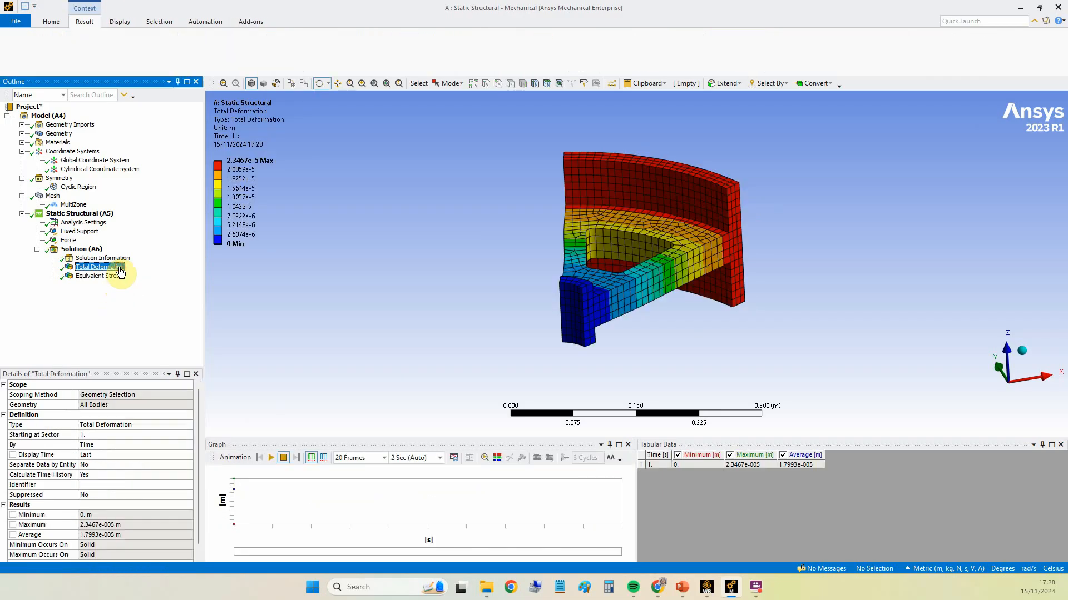
{"action": "left_click", "coordinate": [112, 278]}
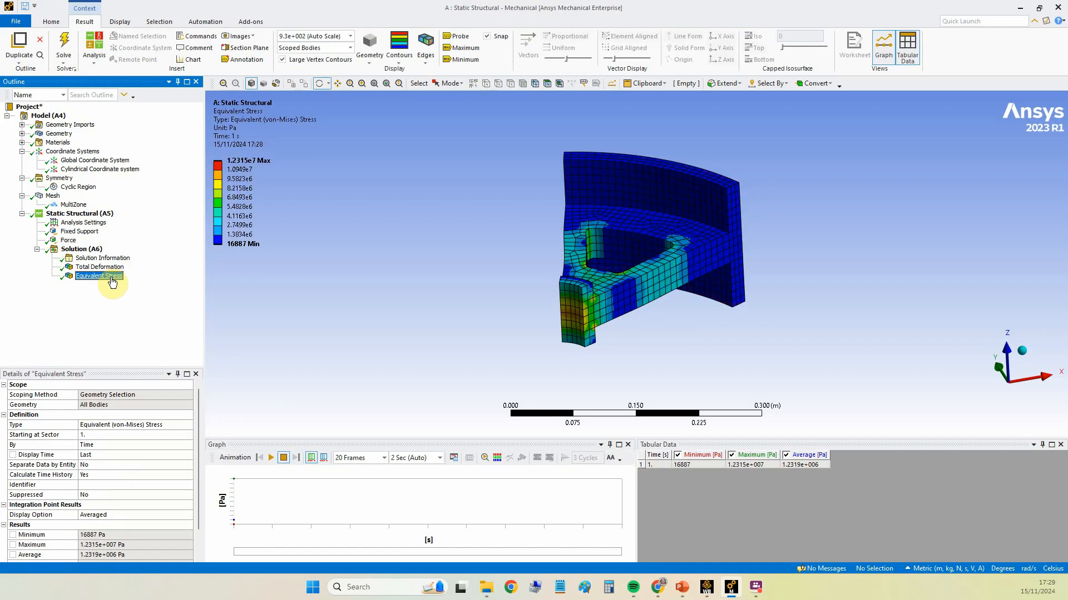
{"action": "left_click", "coordinate": [113, 268]}
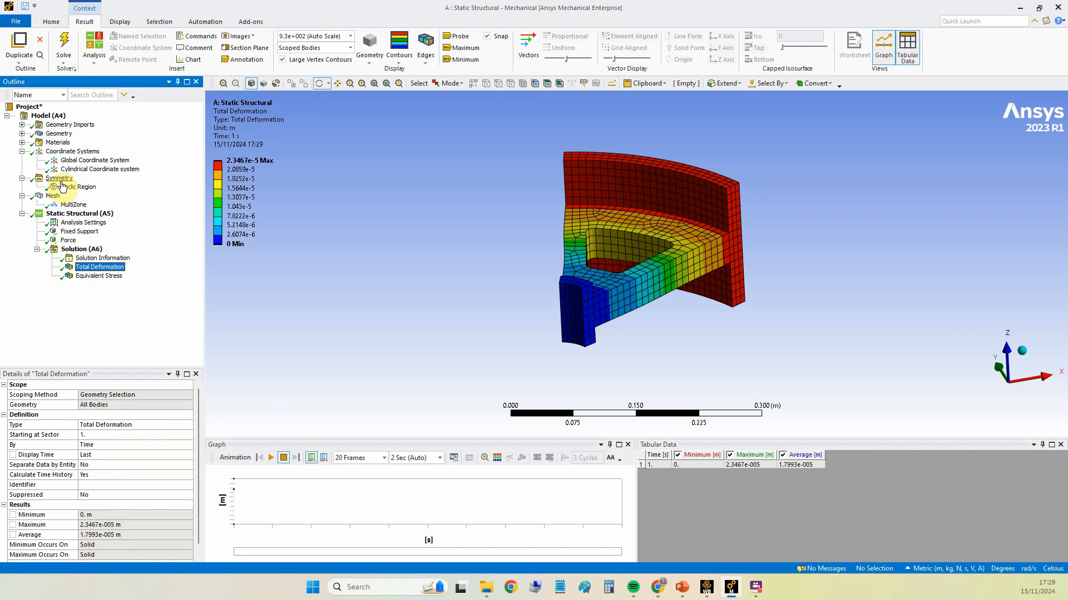
Step: Set the Solution's cyclic display Number of Sectors to 8 and re-evaluate the results
{"action": "left_click", "coordinate": [88, 250]}
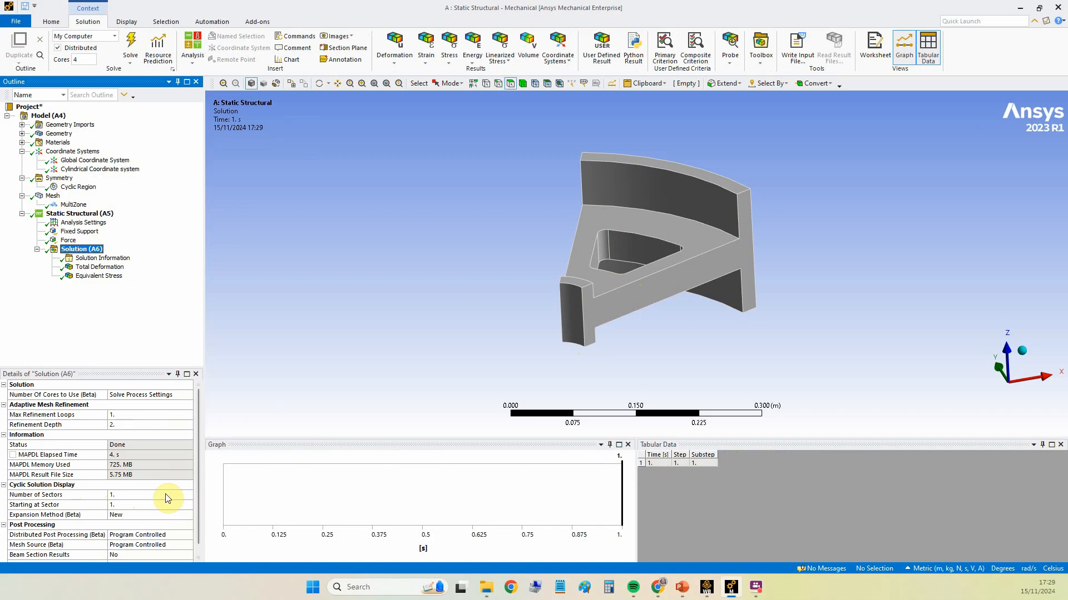
{"action": "left_click", "coordinate": [129, 495]}
{"action": "type", "text": "8"}
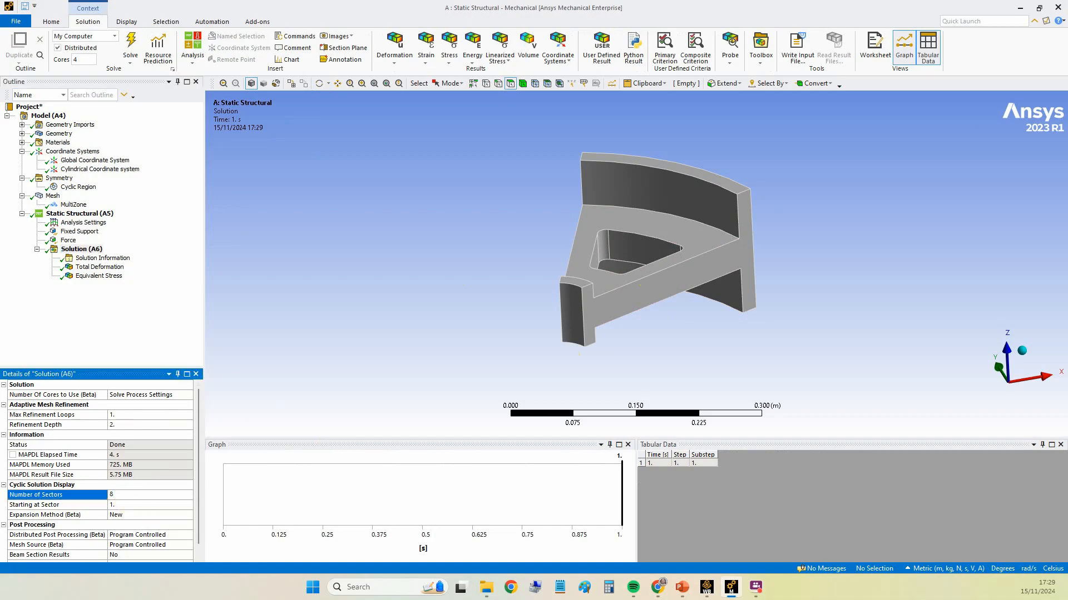
{"action": "left_click", "coordinate": [141, 505]}
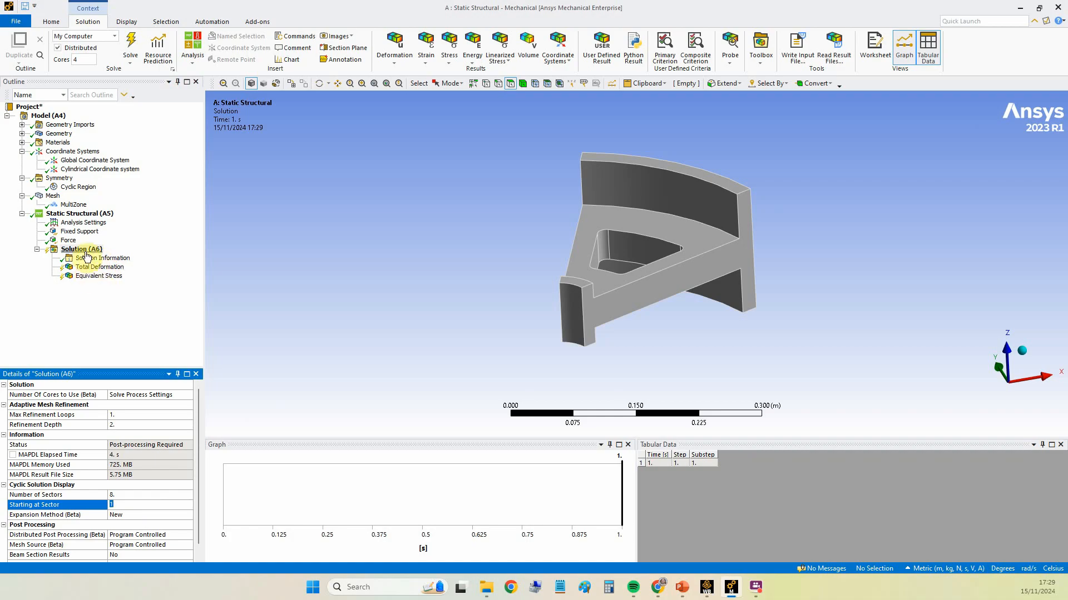
{"action": "left_click", "coordinate": [82, 251]}
{"action": "right_click", "coordinate": [82, 254]}
{"action": "left_click", "coordinate": [110, 278]}
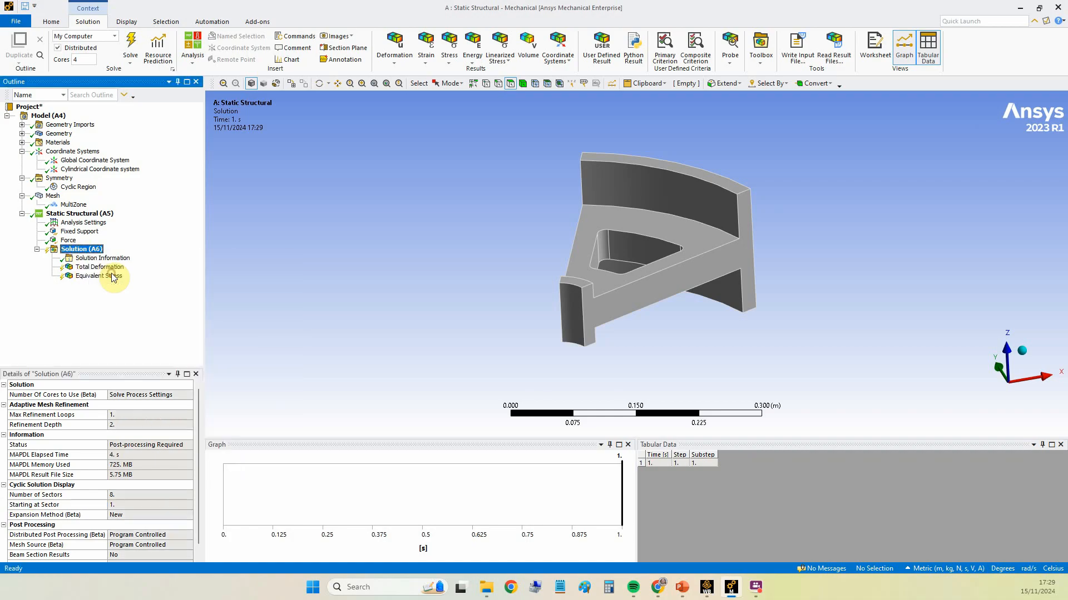
Step: Examine Total Deformation and Equivalent Stress on the fully expanded wheel from several angles
{"action": "left_click", "coordinate": [98, 268]}
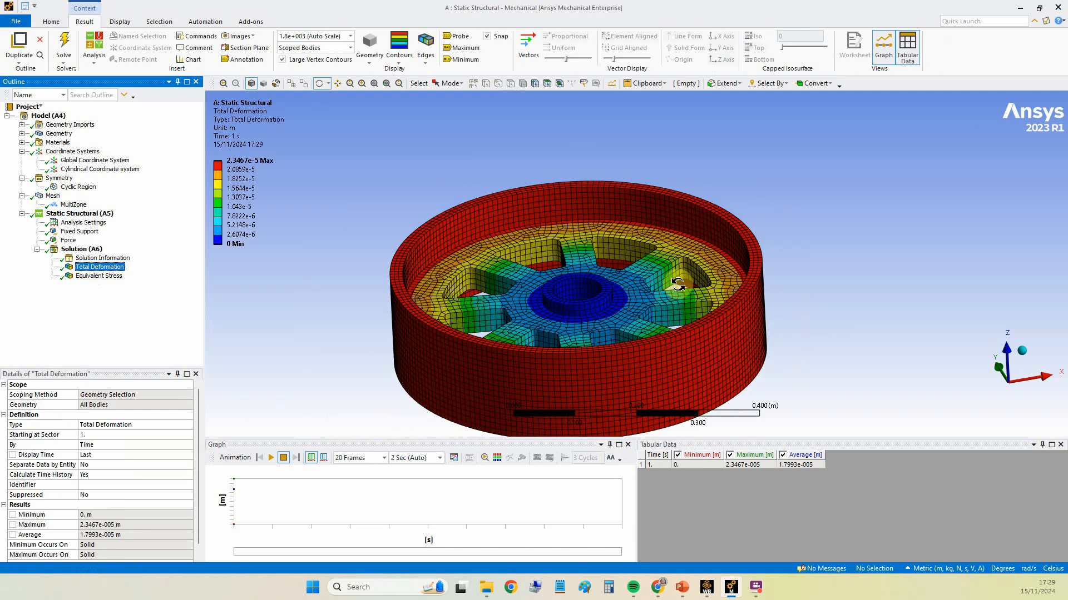
{"action": "left_click_drag", "start_coordinate": [678, 284], "coordinate": [665, 307]}
{"action": "scroll", "coordinate": [665, 307], "scroll_direction": "down", "scroll_amount": 4}
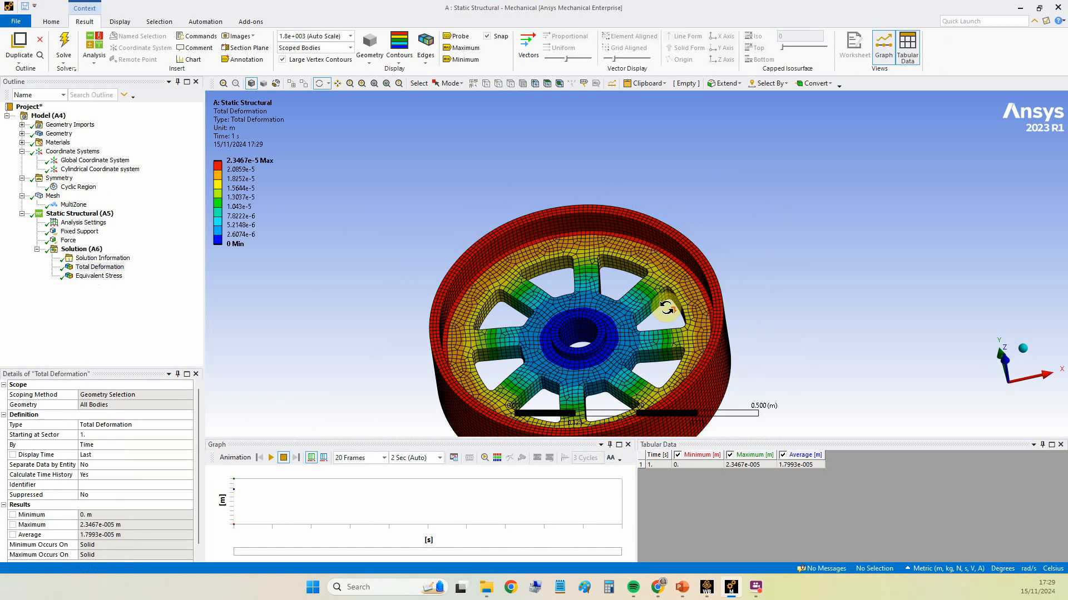
{"action": "scroll", "coordinate": [666, 307], "scroll_direction": "up", "scroll_amount": 2}
{"action": "scroll", "coordinate": [666, 307], "scroll_direction": "down", "scroll_amount": 1}
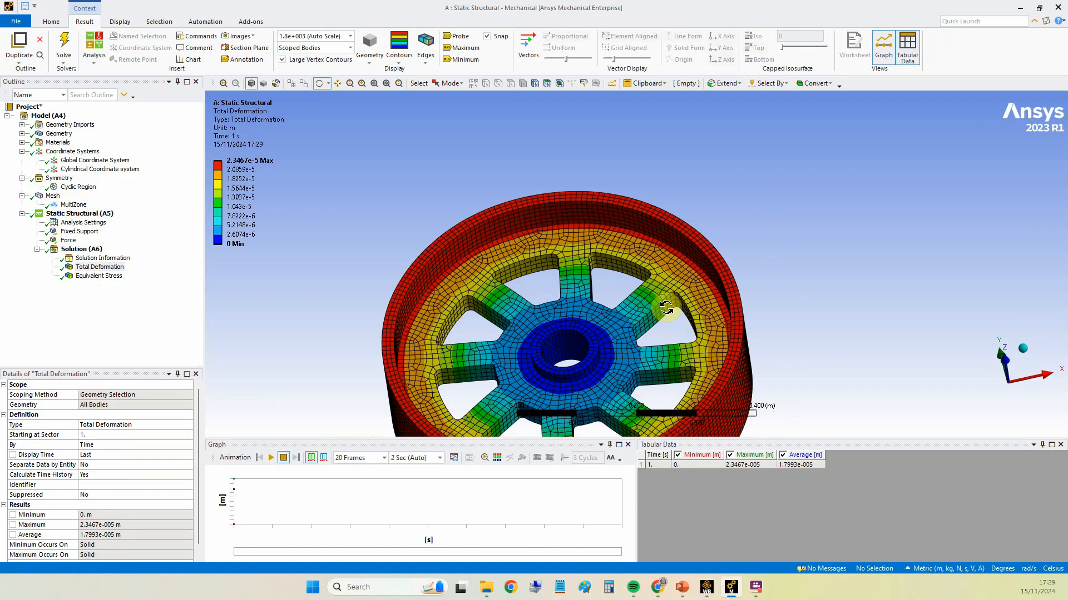
{"action": "left_click", "coordinate": [95, 277]}
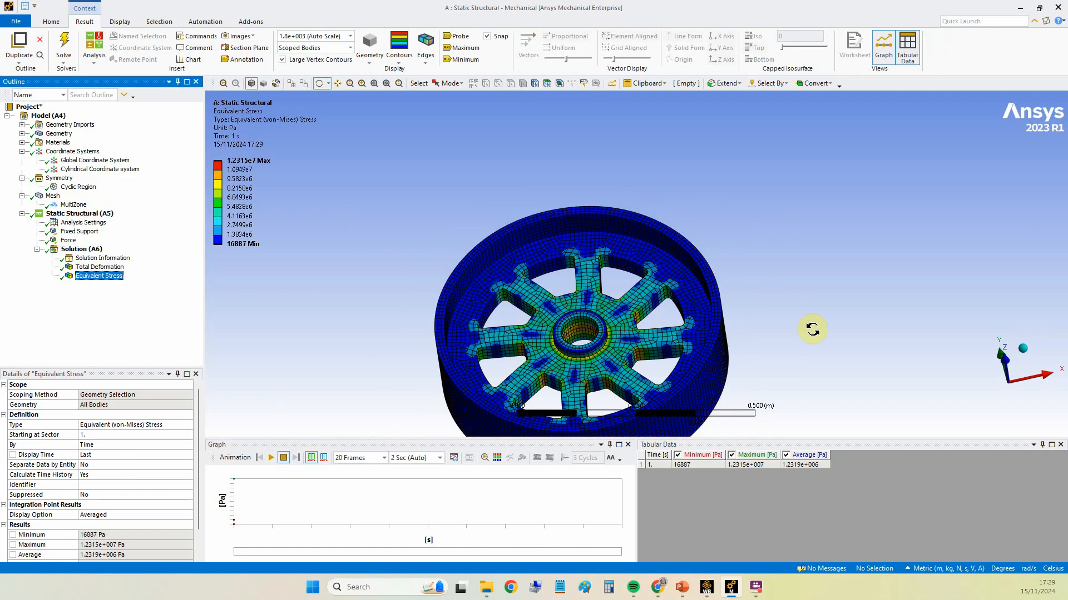
{"action": "left_click", "coordinate": [376, 83]}
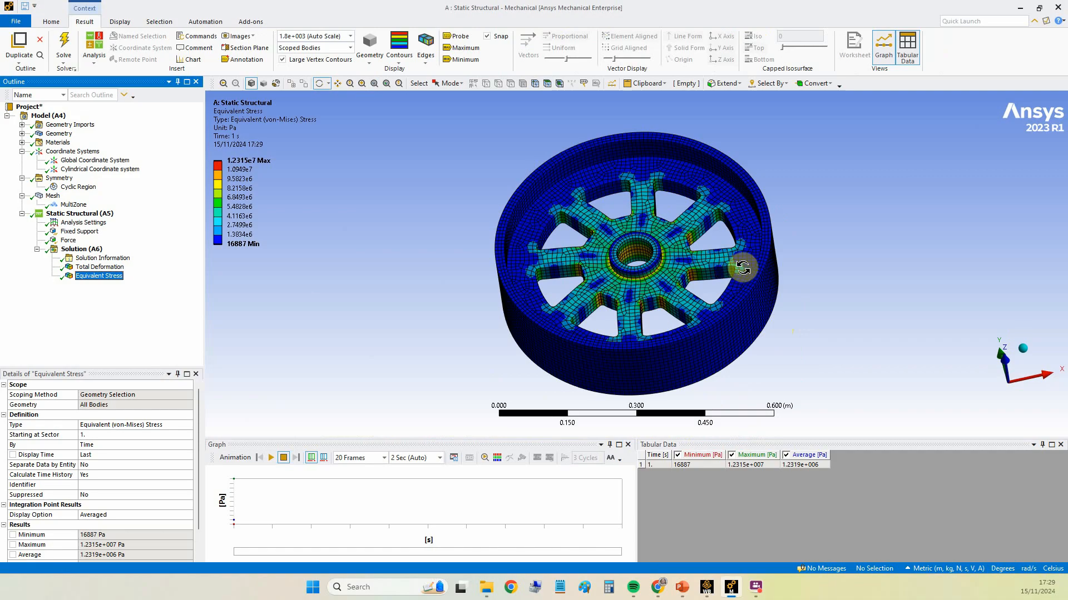
{"action": "left_click_drag", "start_coordinate": [730, 271], "coordinate": [767, 226]}
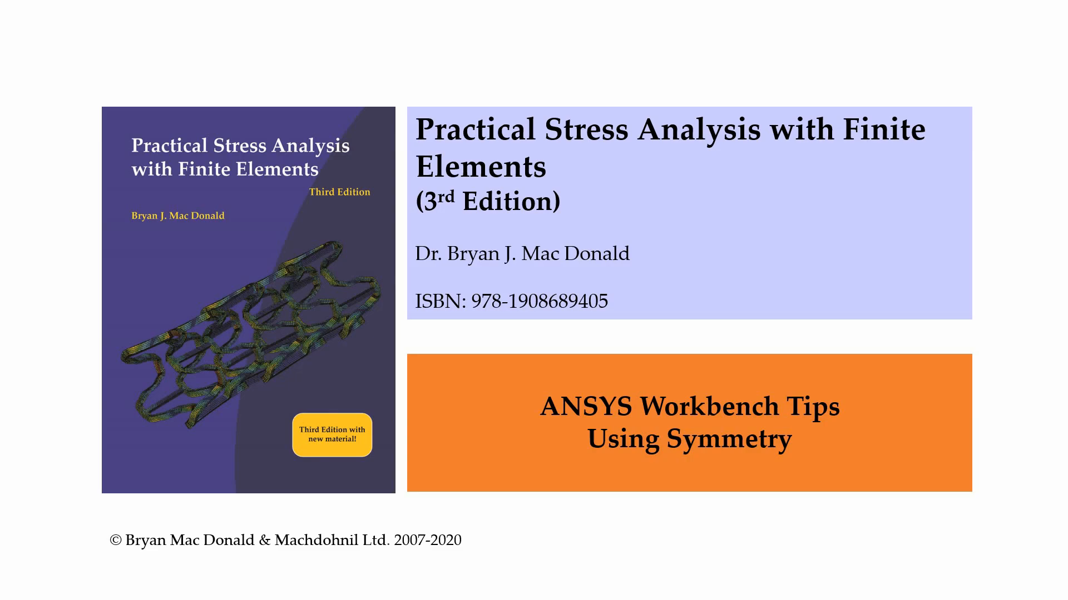